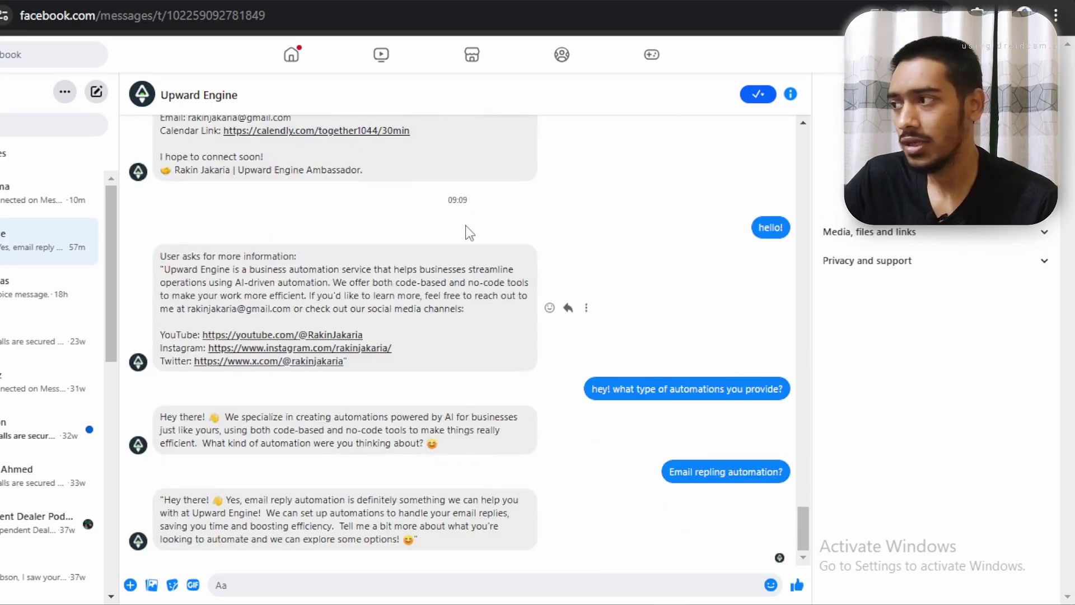
Send Upward Engine the greeting 'Hey whats up?' and receive the bot's AI automation reply
key("ctrl+Tab")
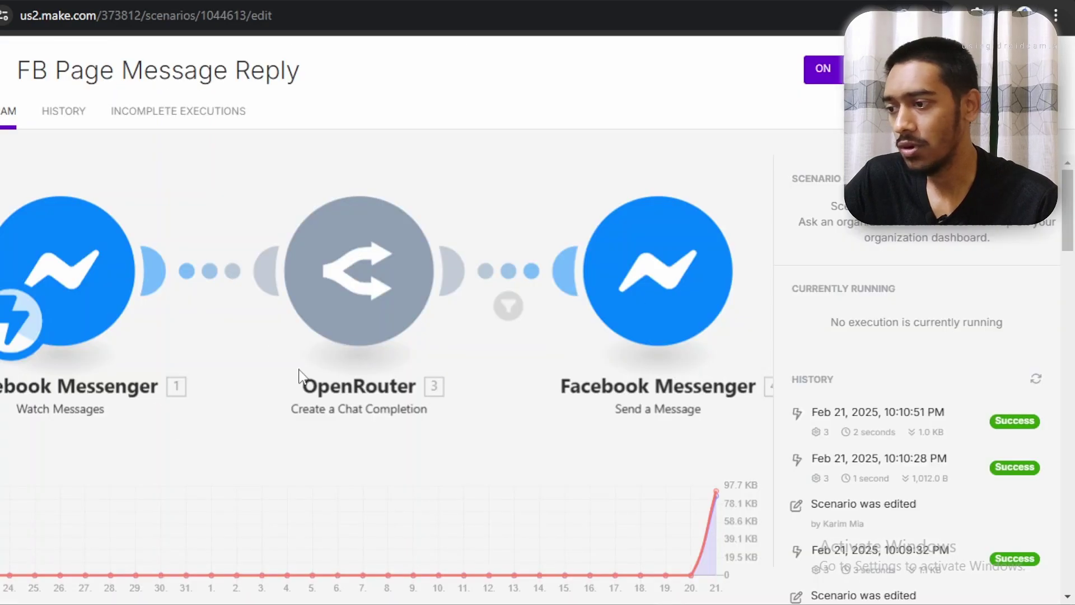
key("ctrl+shift+Tab")
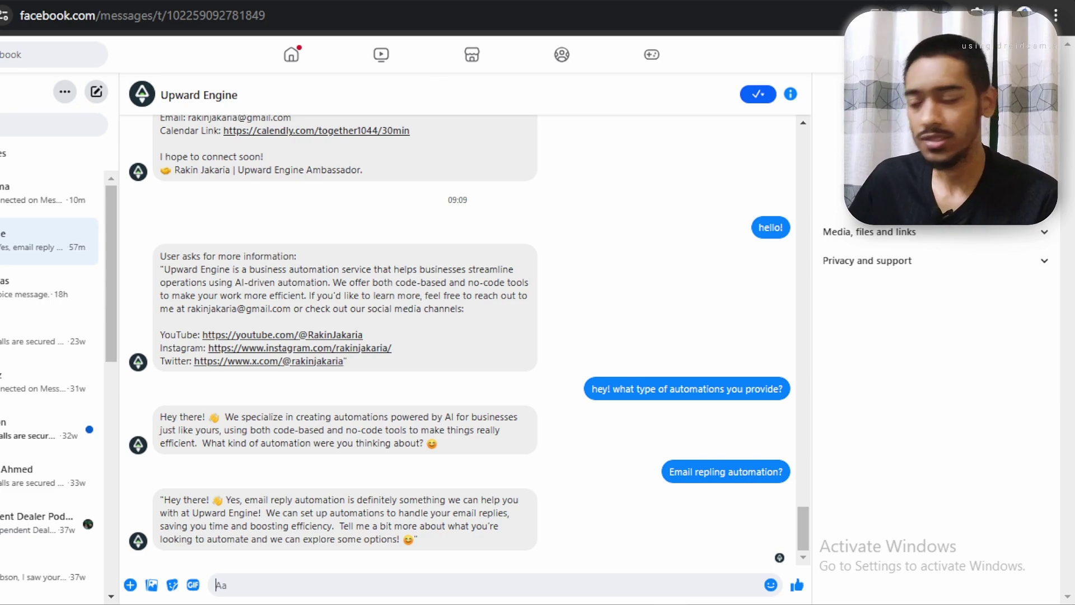
type("H")
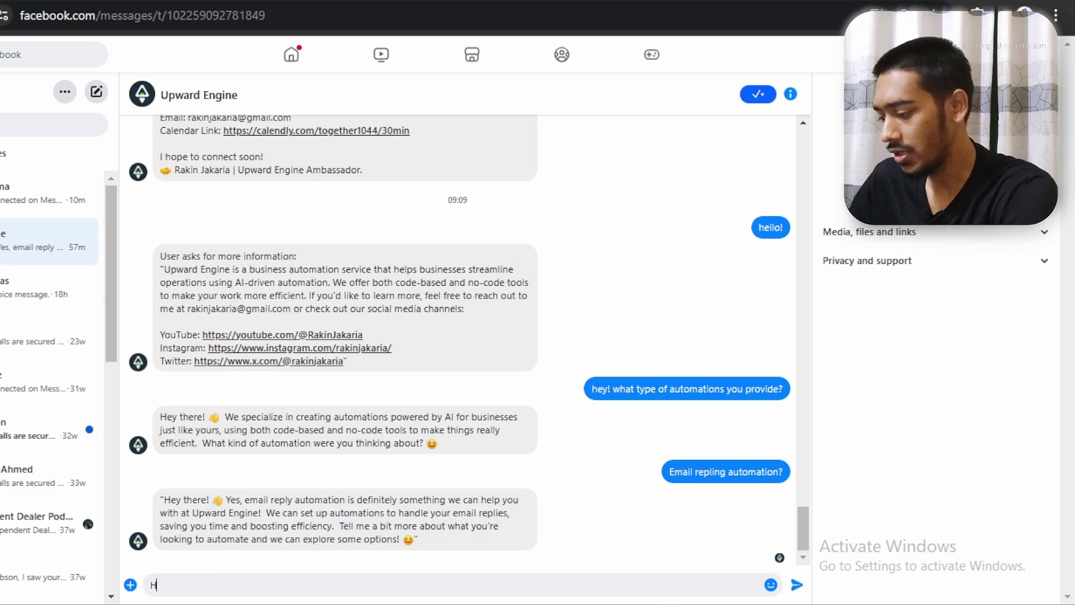
type("ey whats up?")
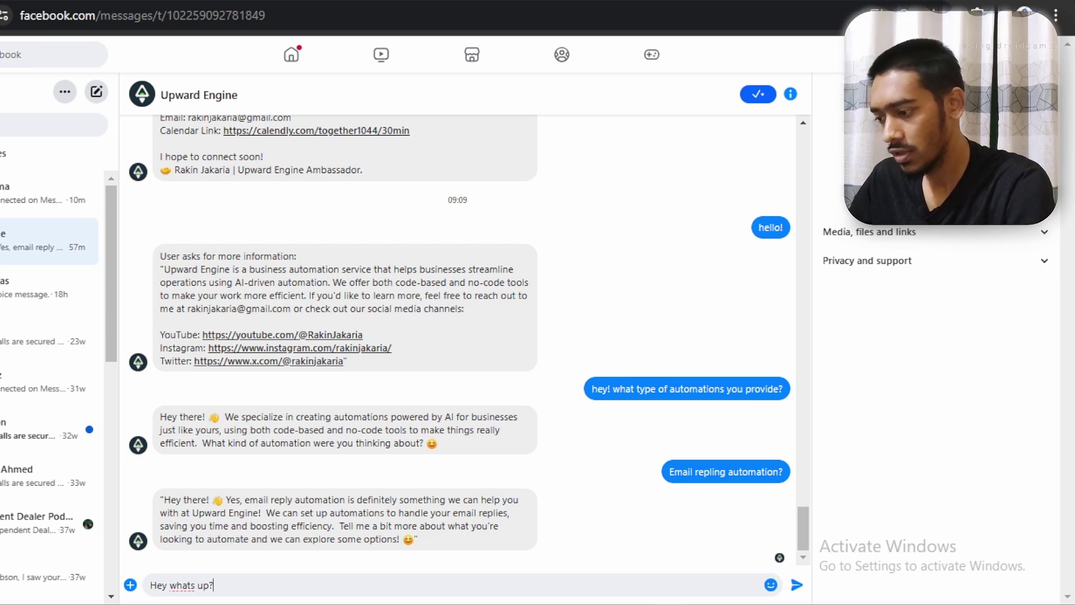
key("Return")
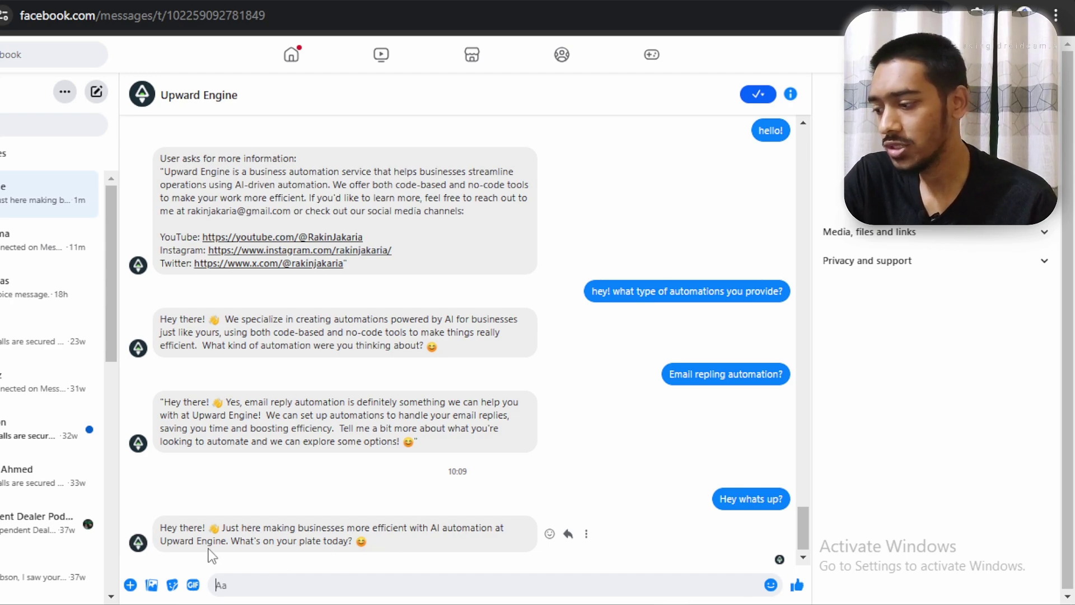
left_click(268, 583)
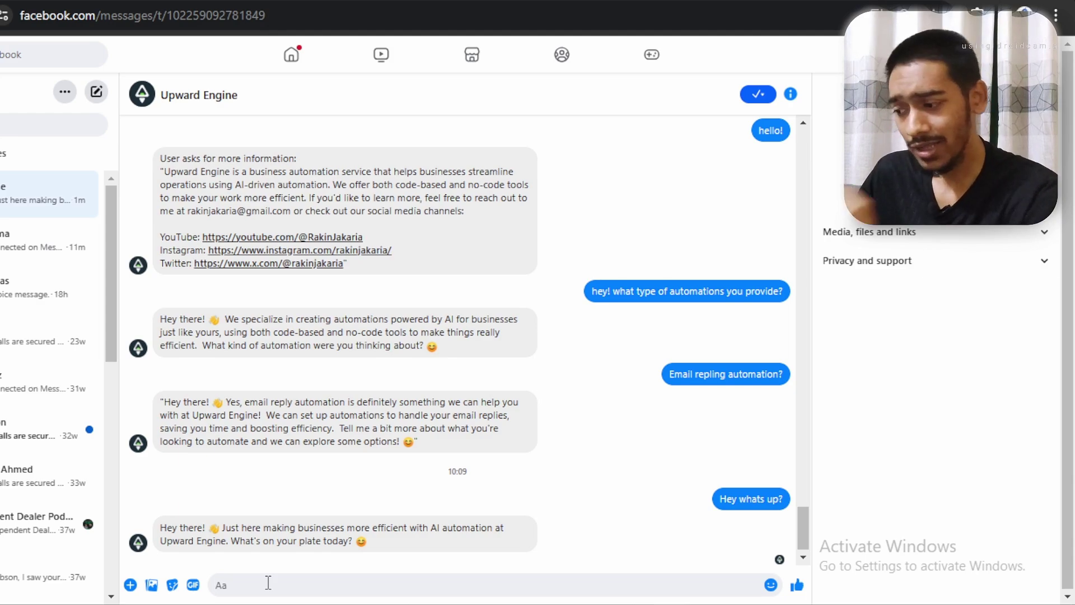
Ask the bot 'I wanna book apoint?' to get a 30-minute Calendly call link
left_click(268, 582)
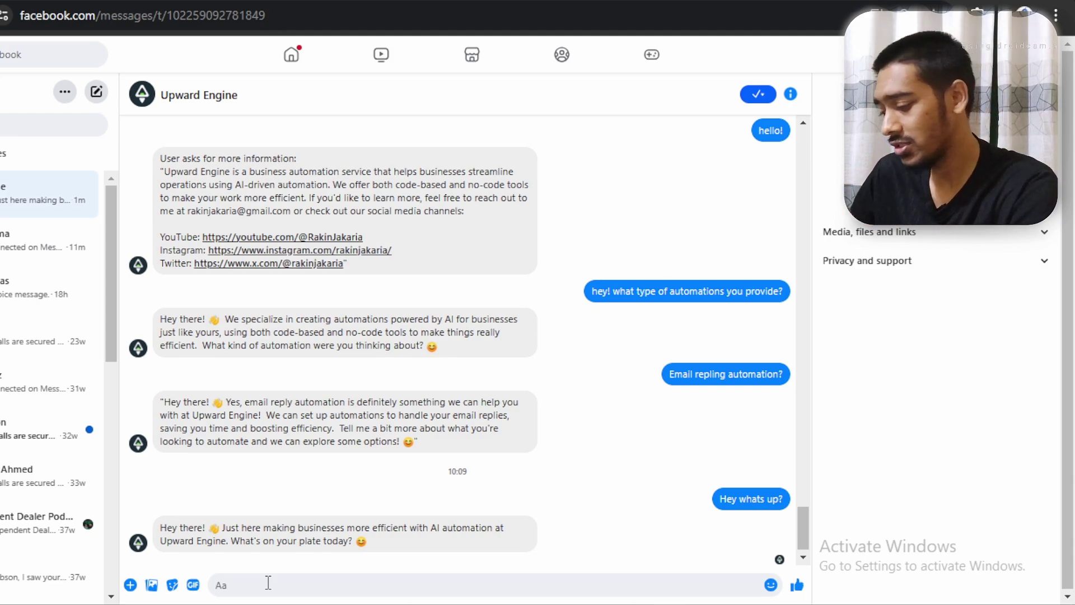
type("I wanna b")
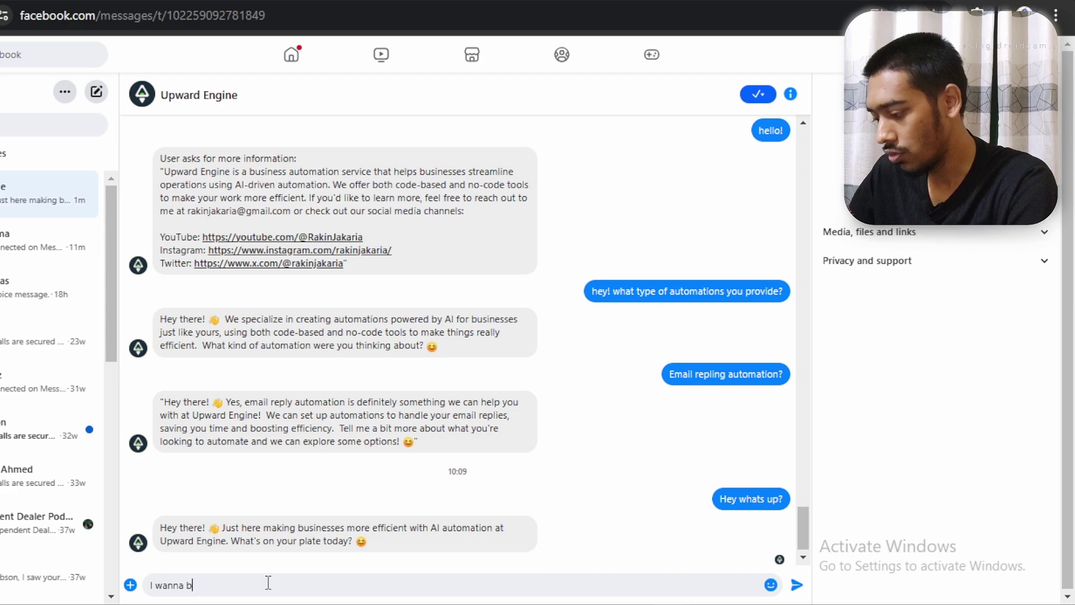
type("ook apoint?")
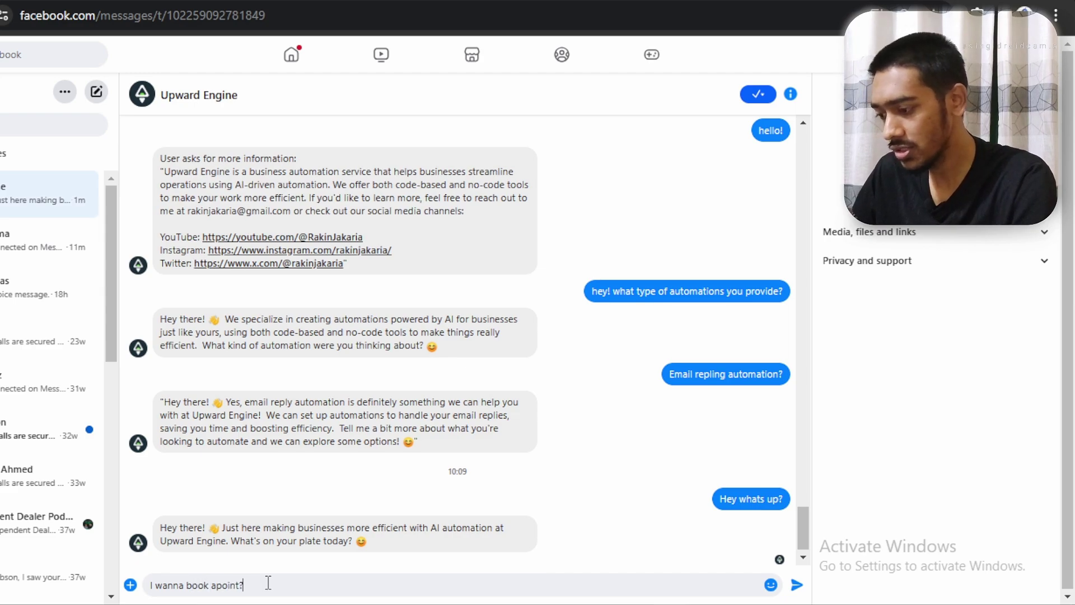
key("Return")
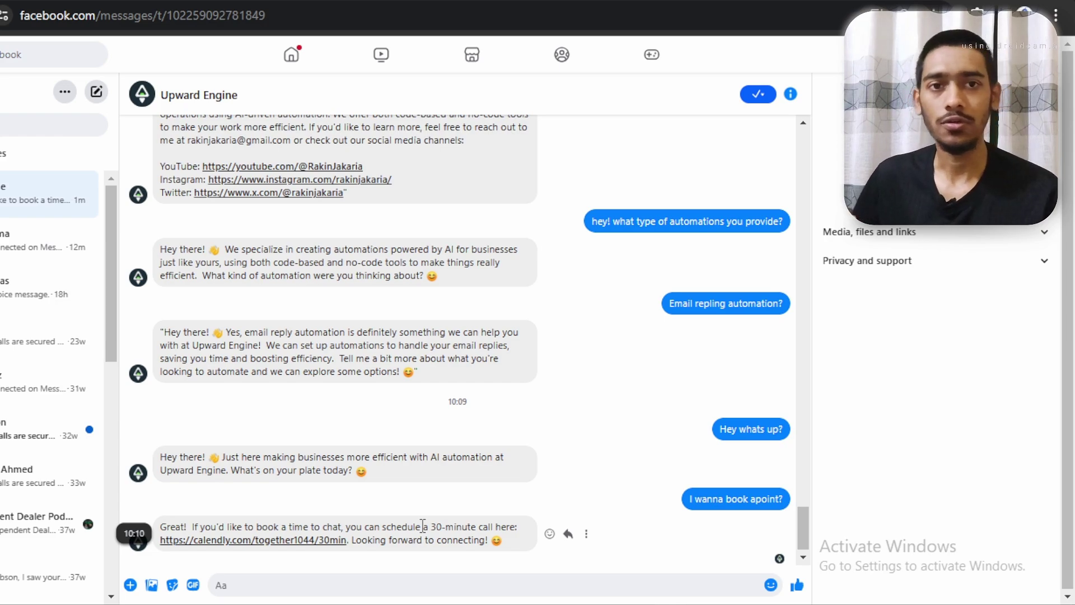
Ask 'I wanna go to your youtube chaneel' to get the YouTube channel link
left_click(340, 586)
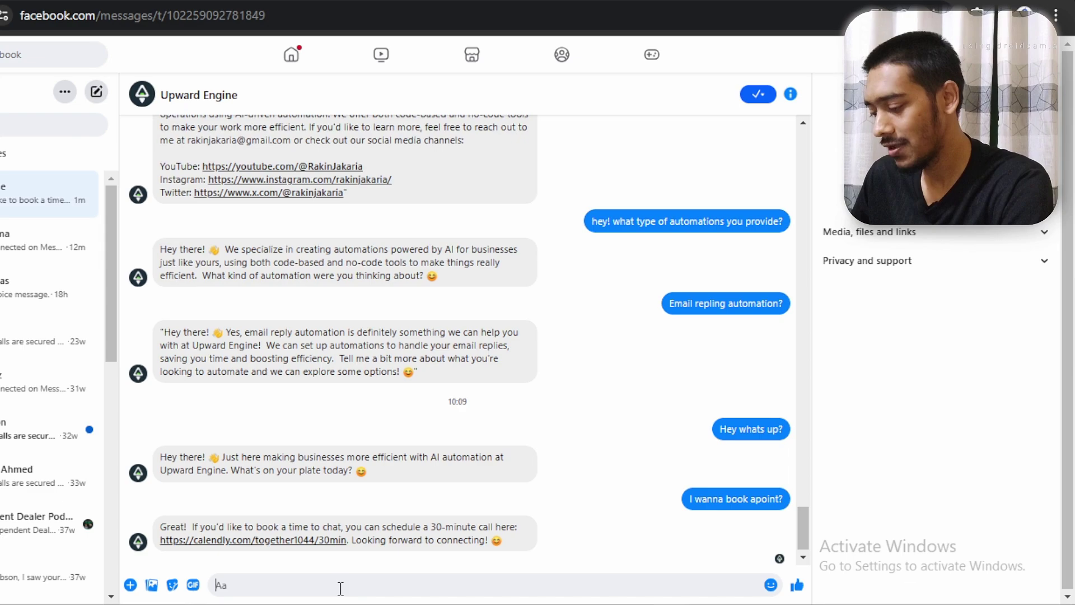
type("I wanna ")
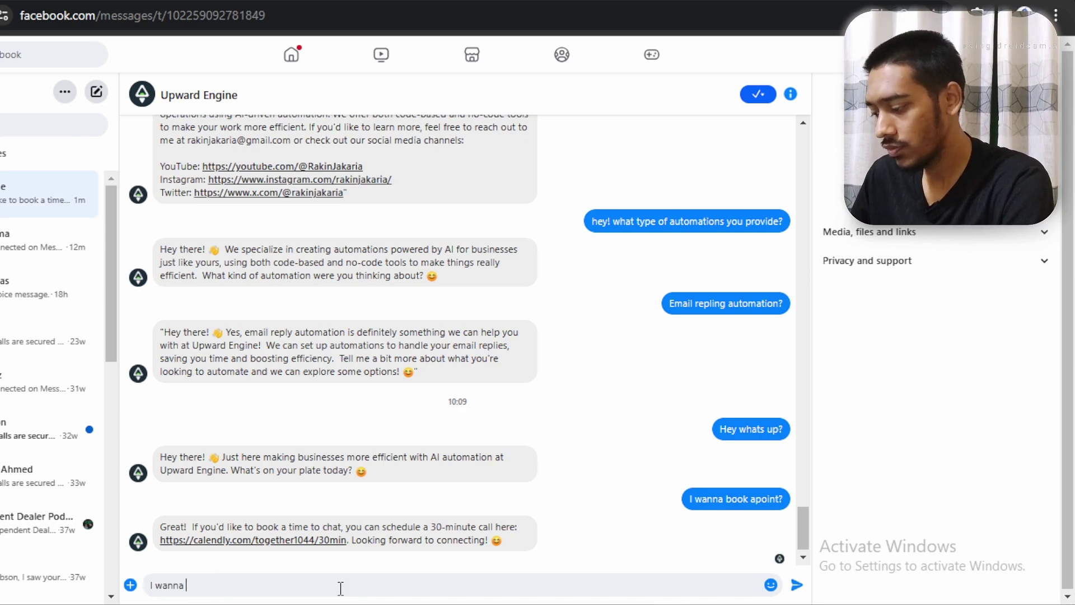
type("go to your you")
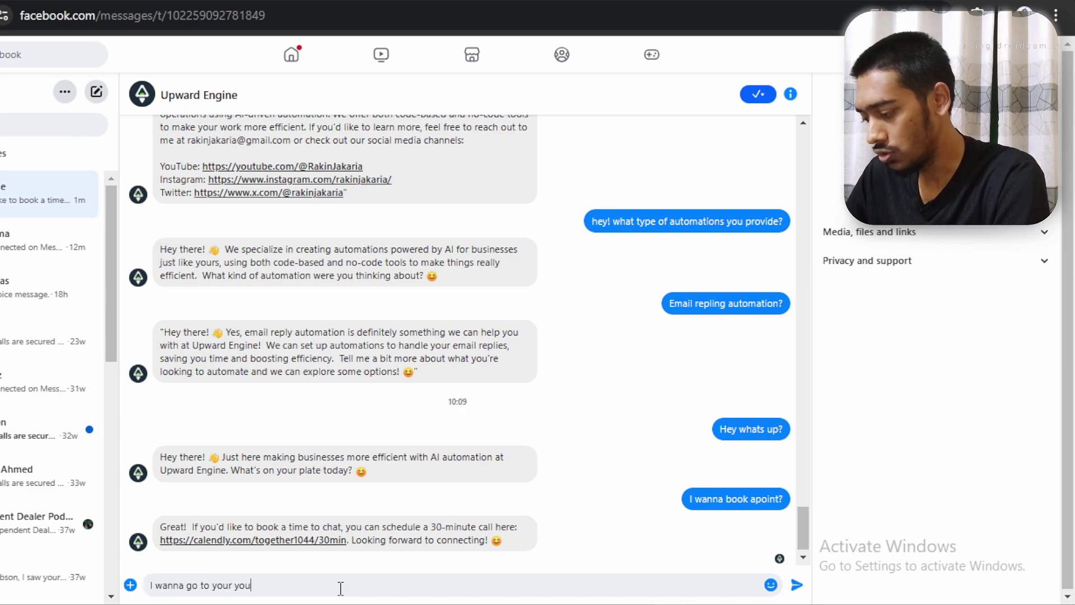
type("tube chaneel")
key("Return")
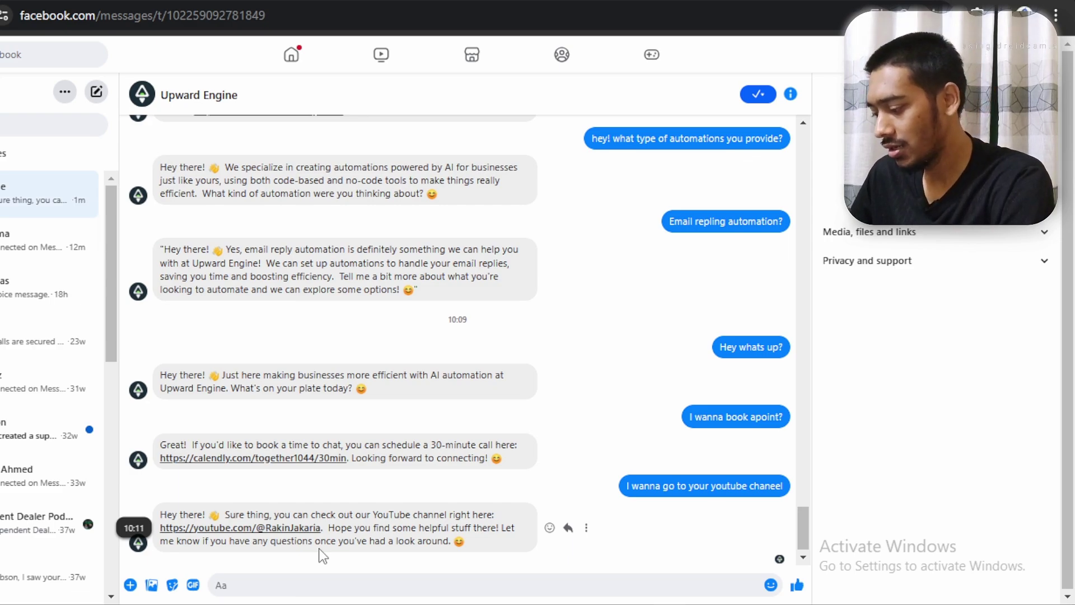
Ask 'who is the founder of open ai?' and highlight the bot's business-automation redirect
type("who is the")
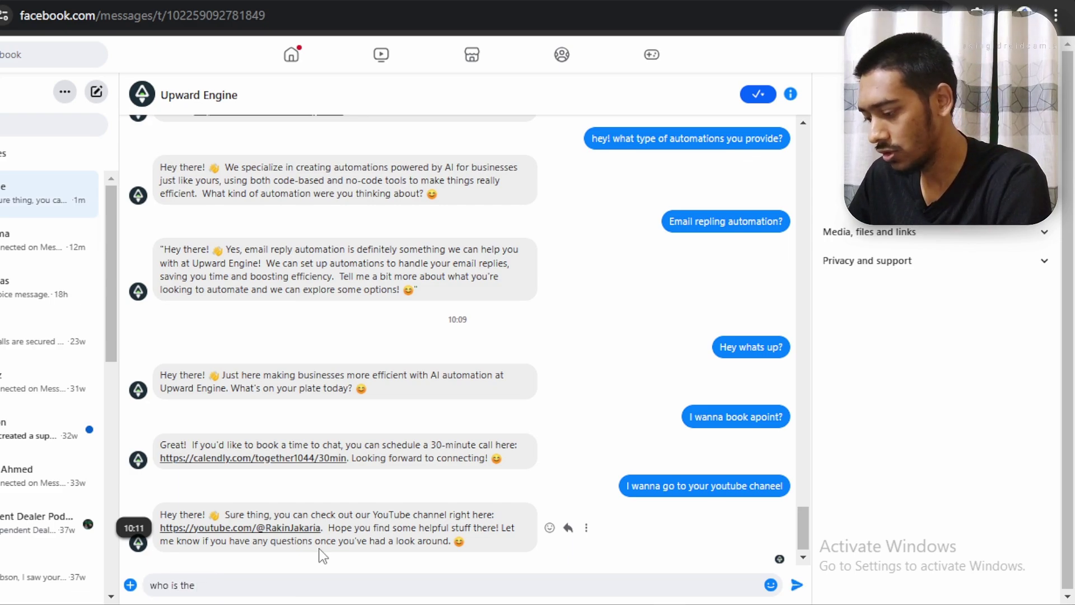
type(" founder of open ai")
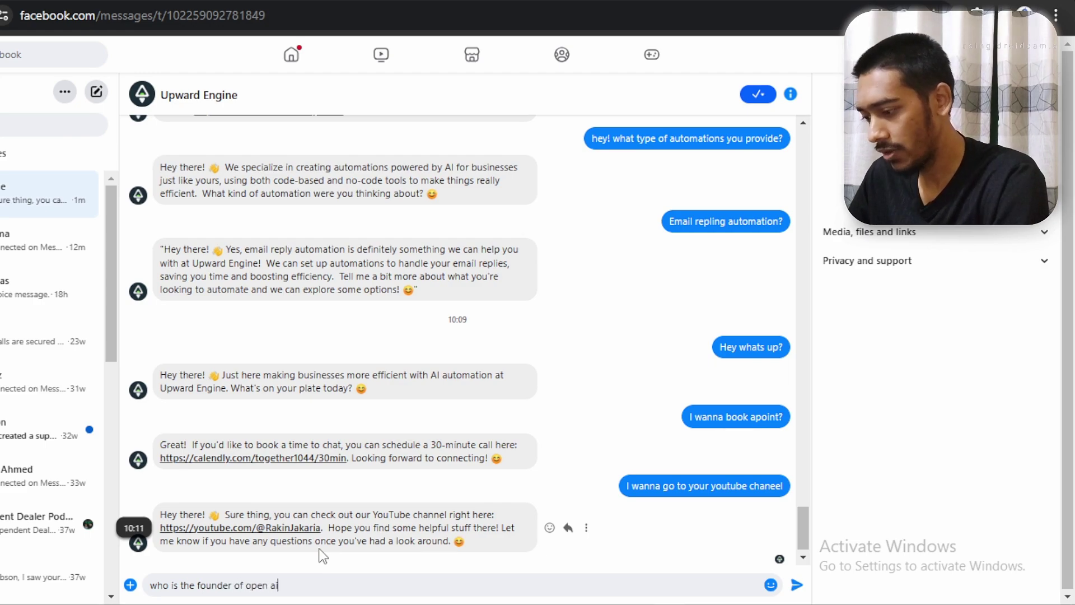
type("?")
key("Return")
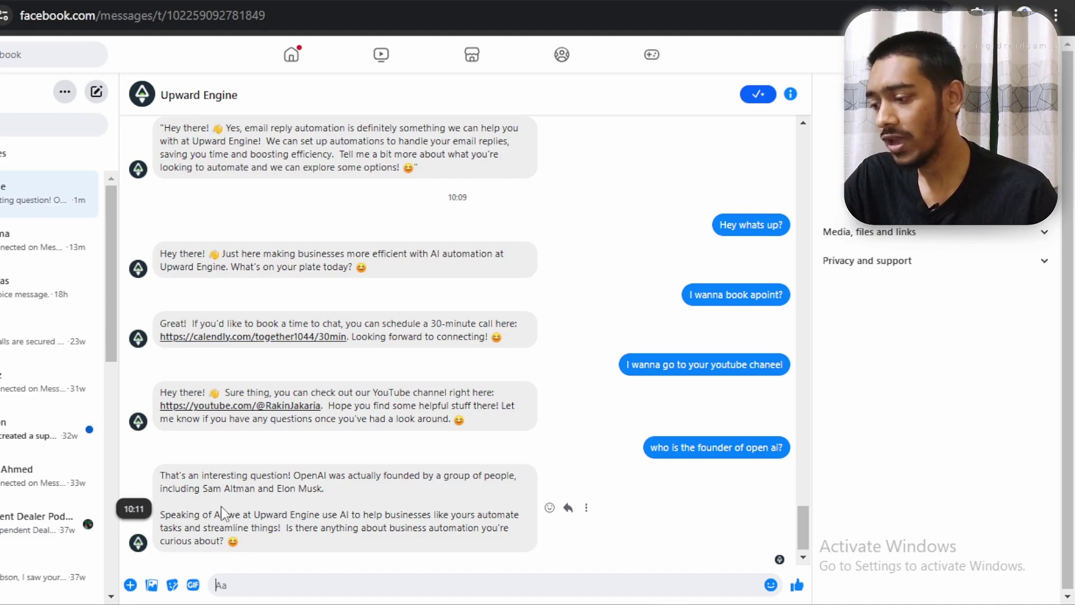
left_click_drag(230, 516, 340, 514)
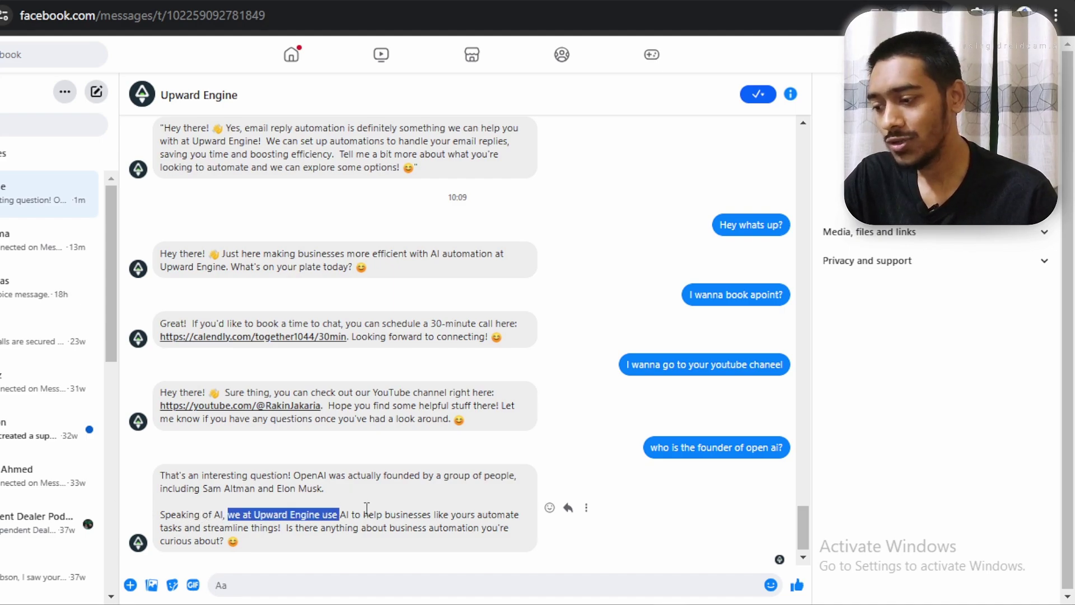
left_click(367, 507)
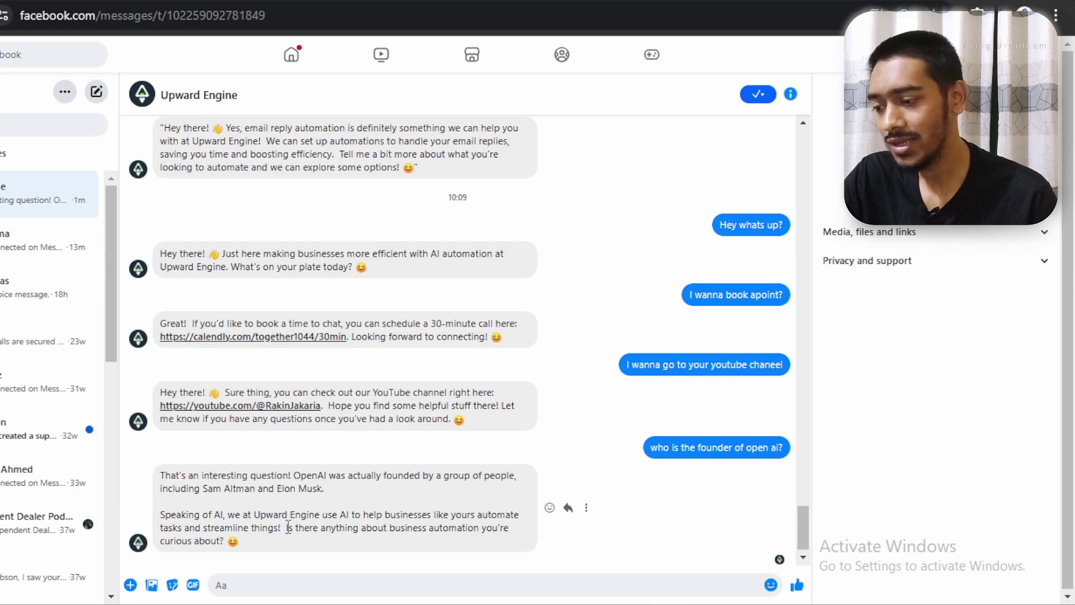
left_click_drag(288, 526, 290, 552)
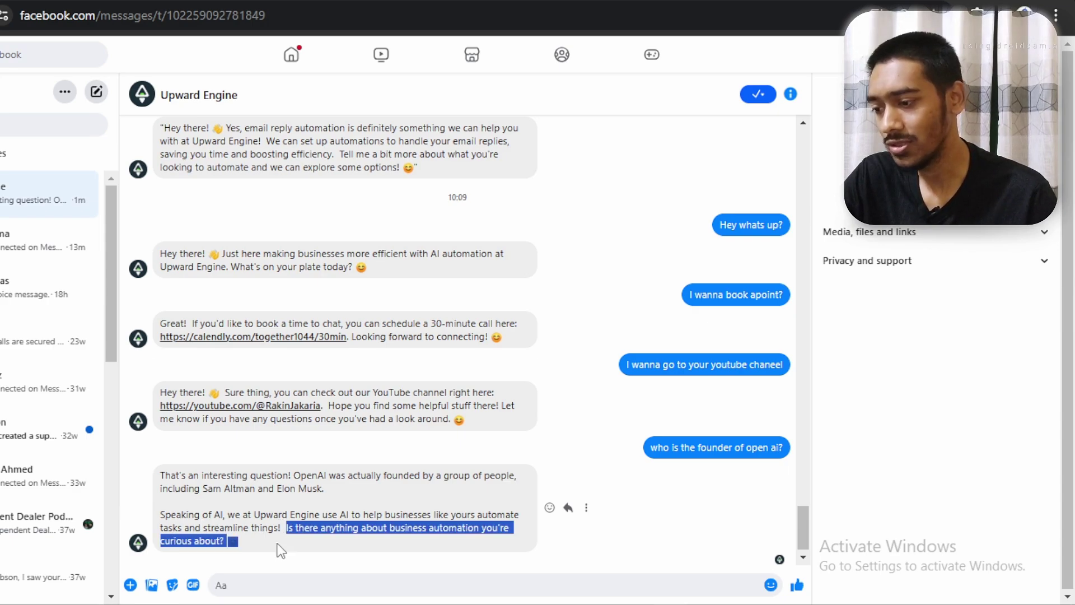
left_click(279, 549)
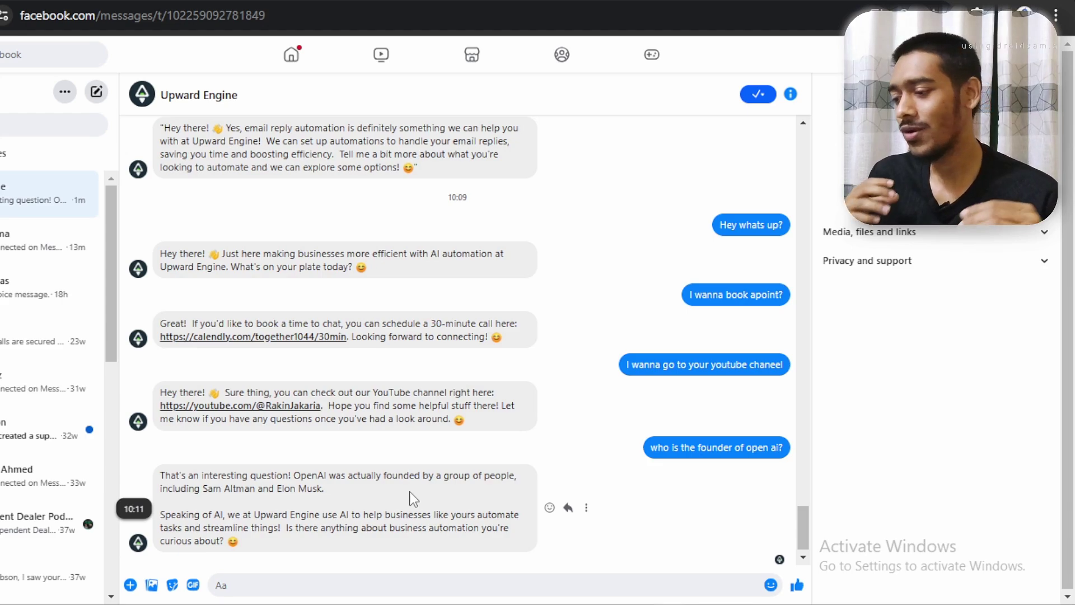
Ask the bot 'How can i reach out to you in insta?'
left_click(293, 581)
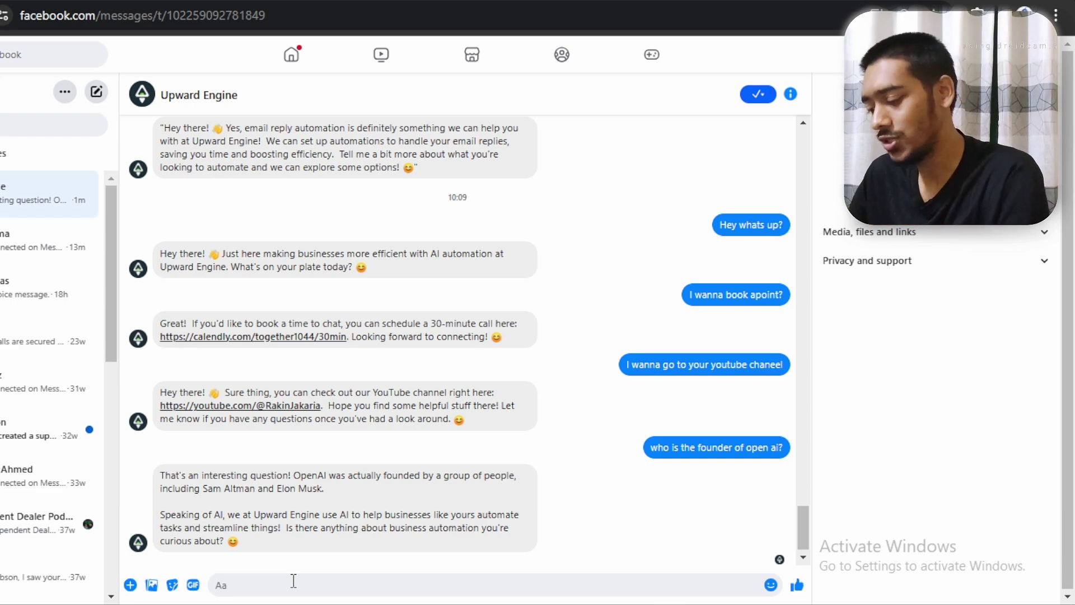
type("How can i reach out to you")
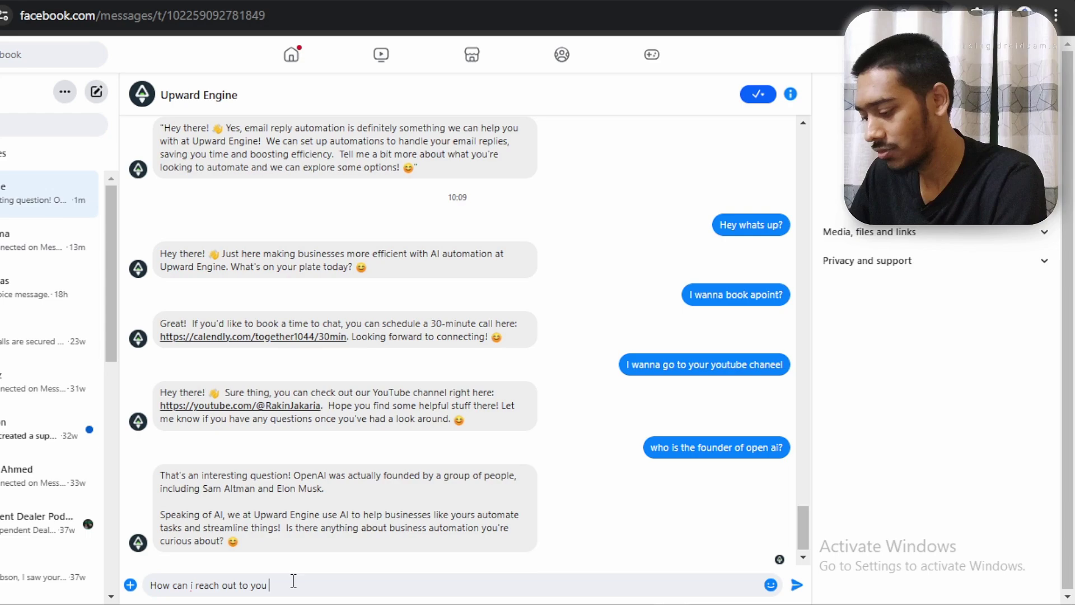
type(" in insta?")
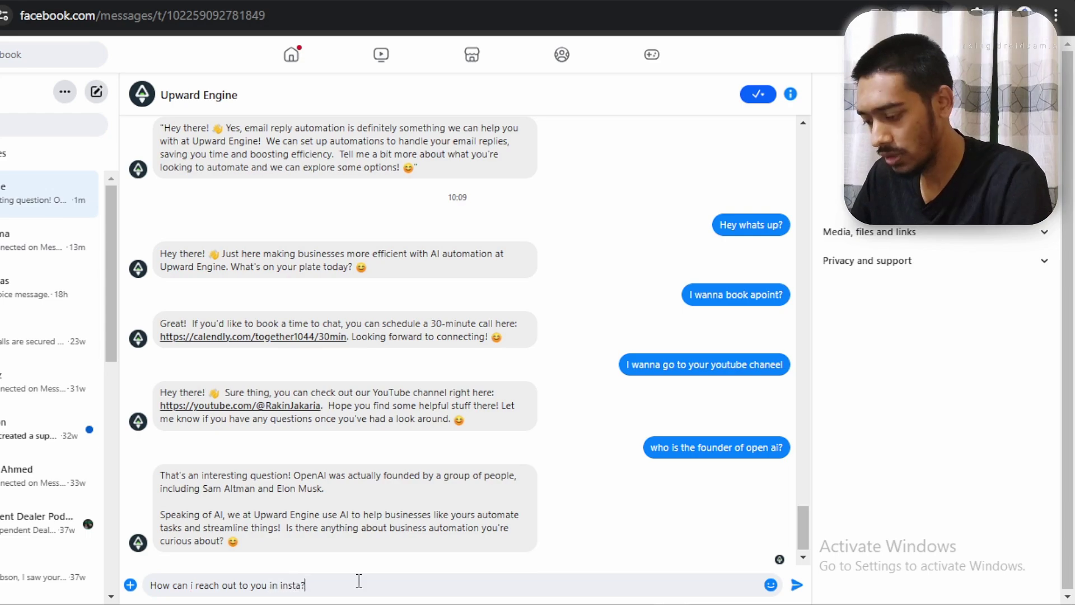
key("Return")
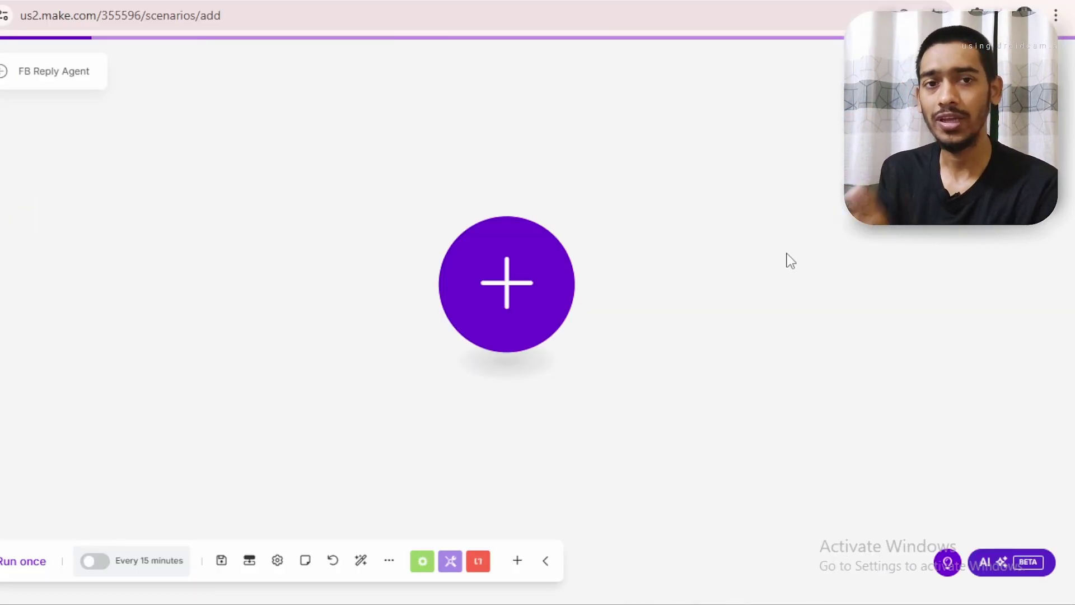
left_click(500, 281)
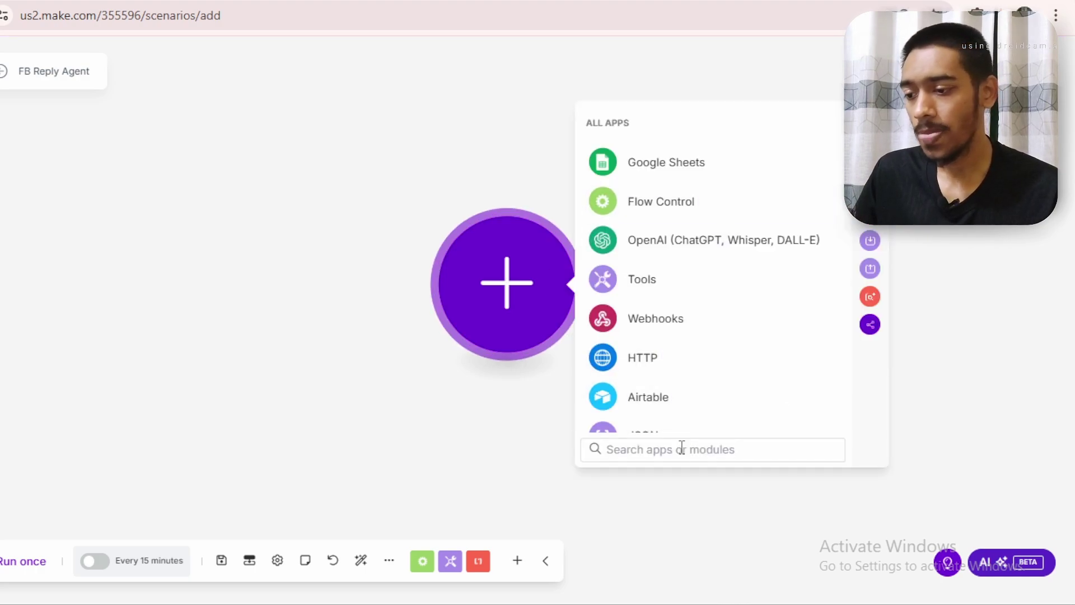
type("s")
key("BackSpace")
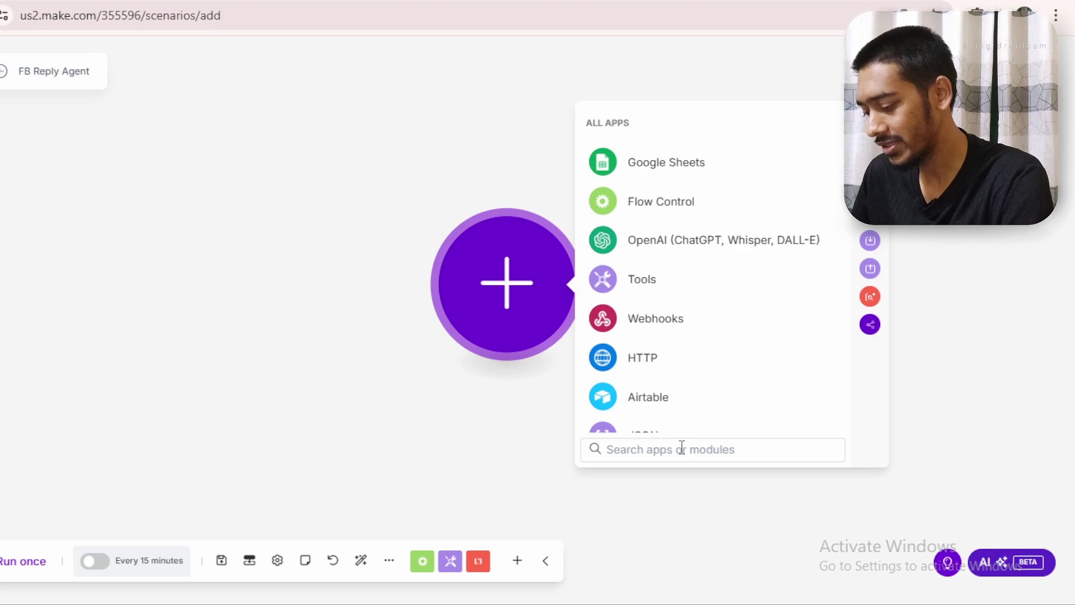
type("mess")
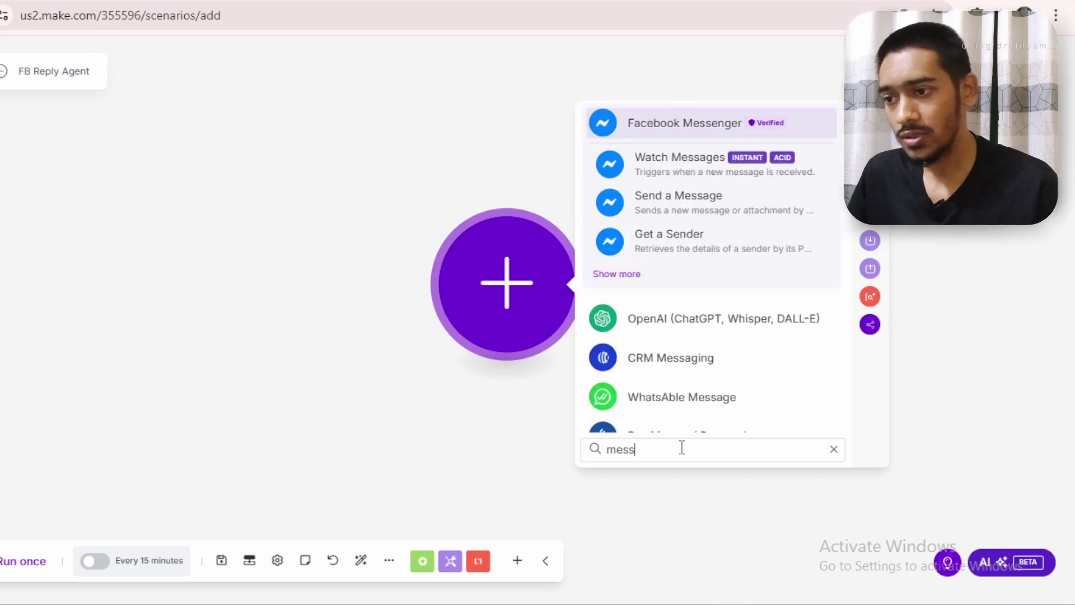
left_click(694, 126)
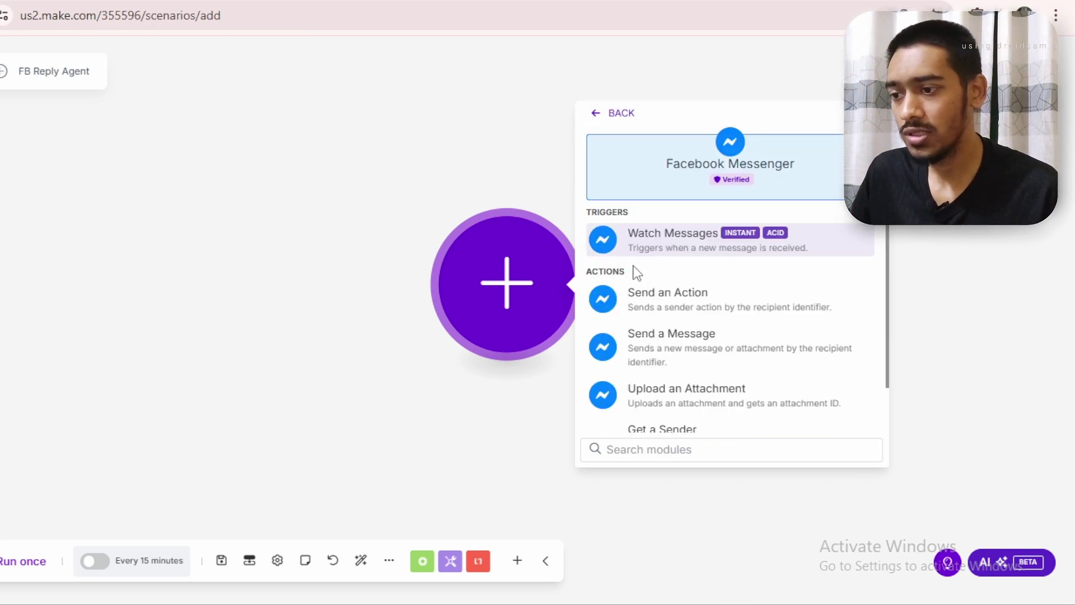
left_click(671, 251)
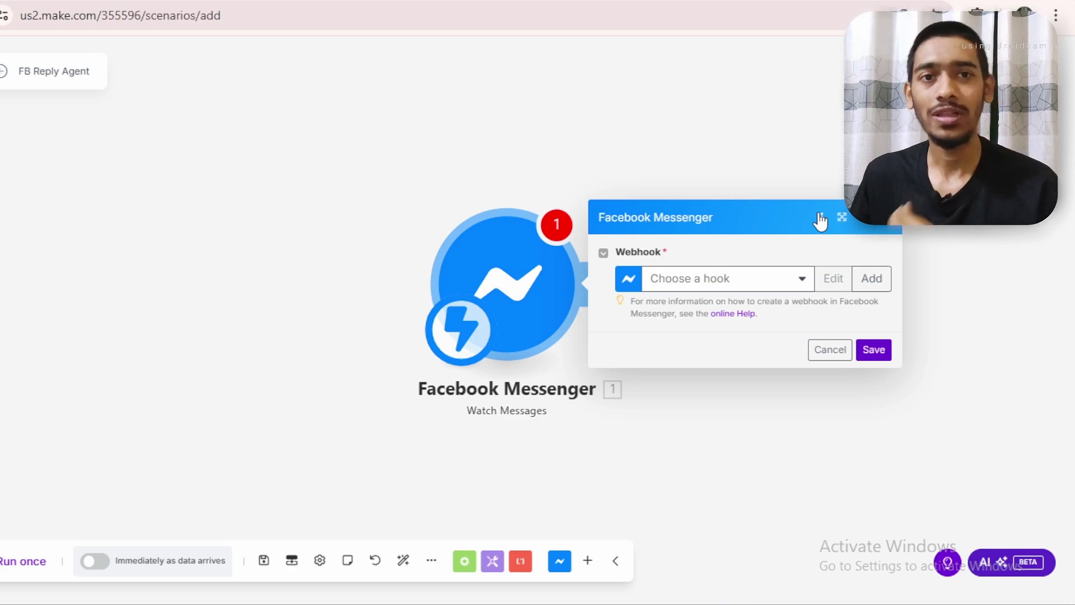
left_click_drag(578, 163, 350, 161)
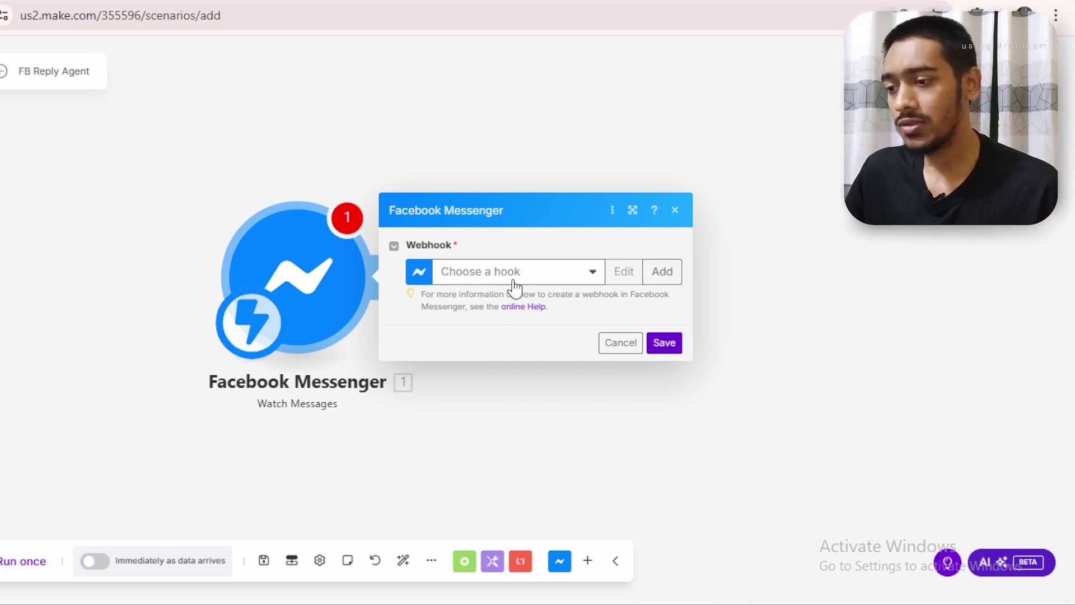
Create and save a webhook named 'FB PAGE REPLY' with a verify token for the trigger
left_click(663, 273)
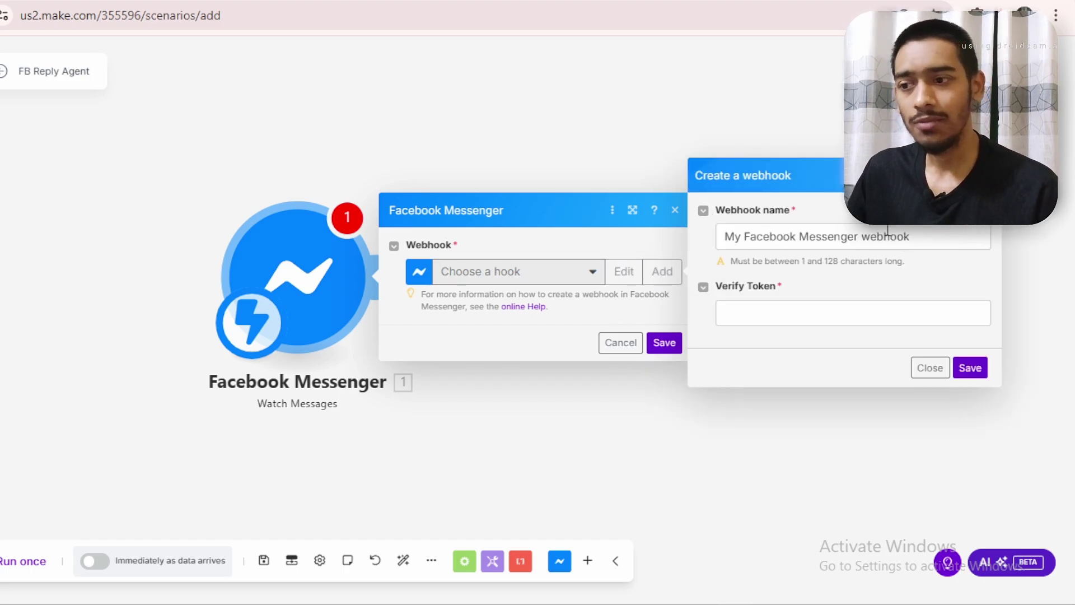
left_click_drag(936, 238, 685, 260)
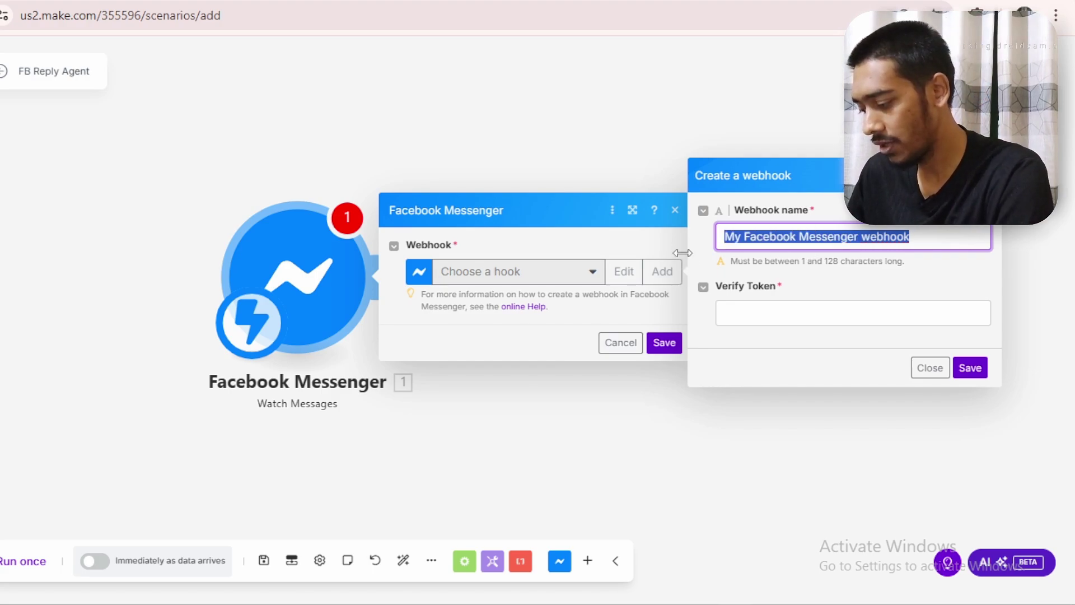
type("FB PAGE REPLY")
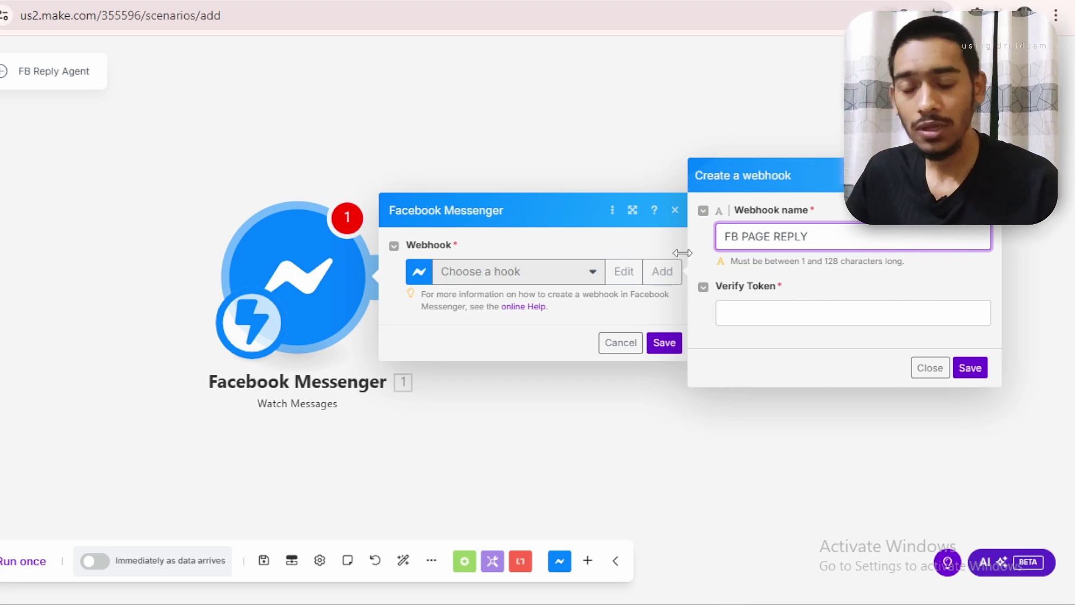
left_click(772, 317)
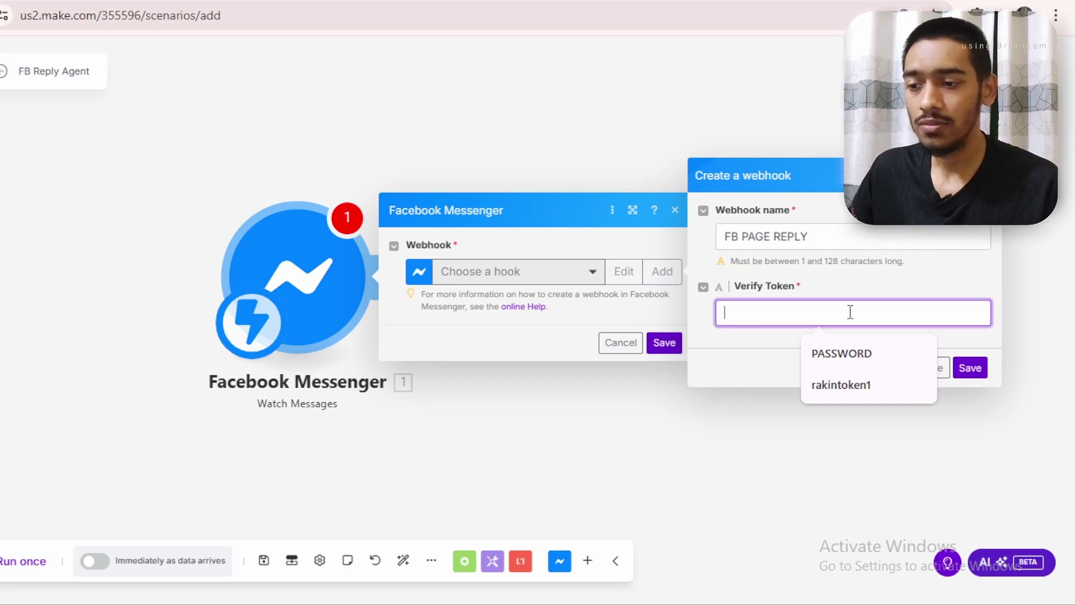
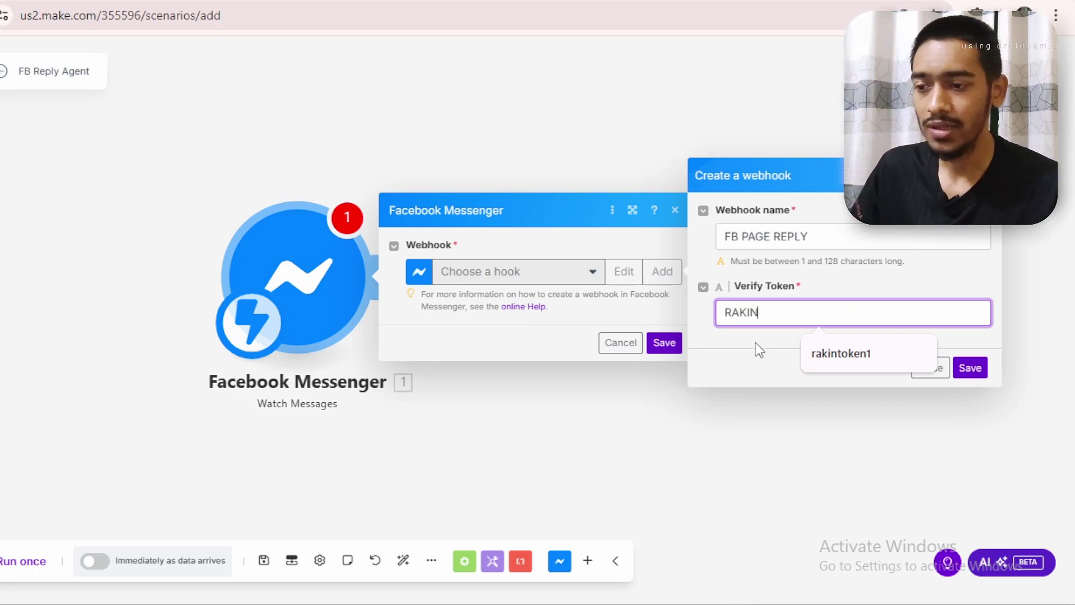
left_click(758, 350)
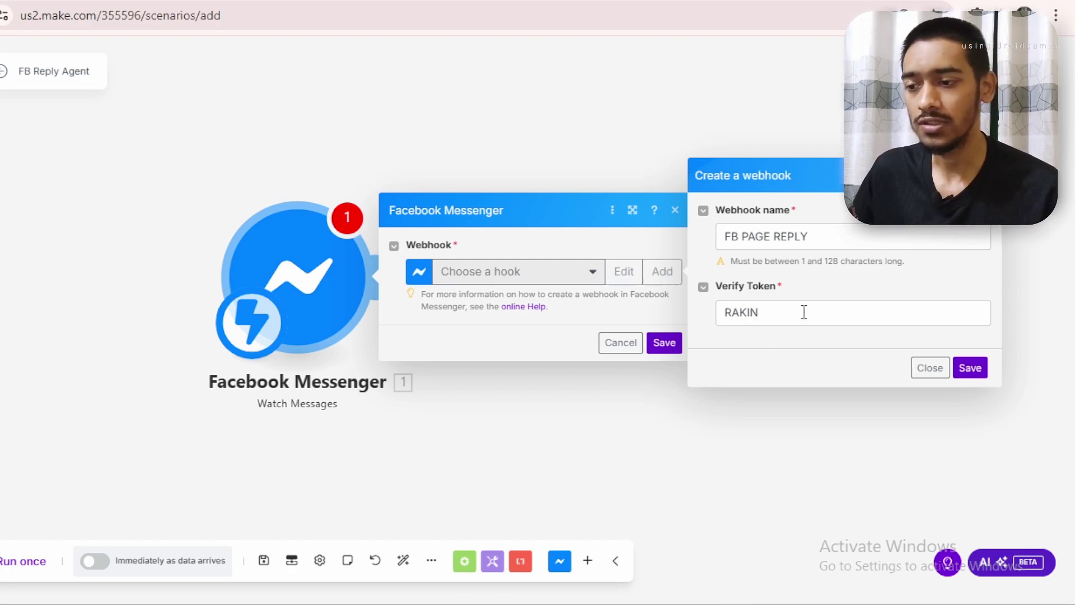
left_click(970, 367)
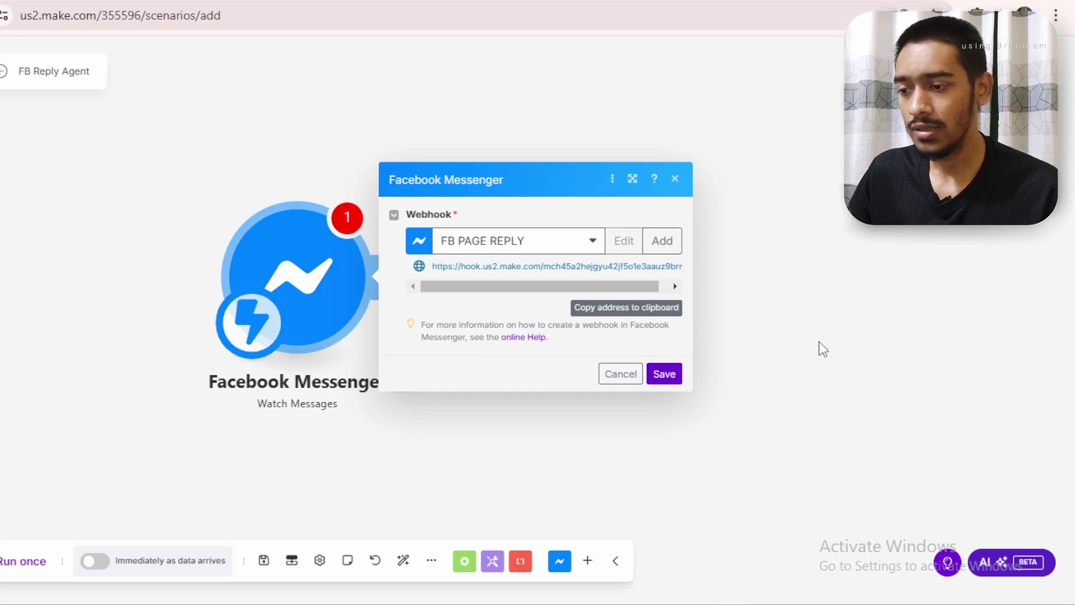
left_click_drag(819, 342, 900, 371)
In a new tab, Google 'FACEBOOOK developers' and go to Meta for Developers
key("ctrl+t")
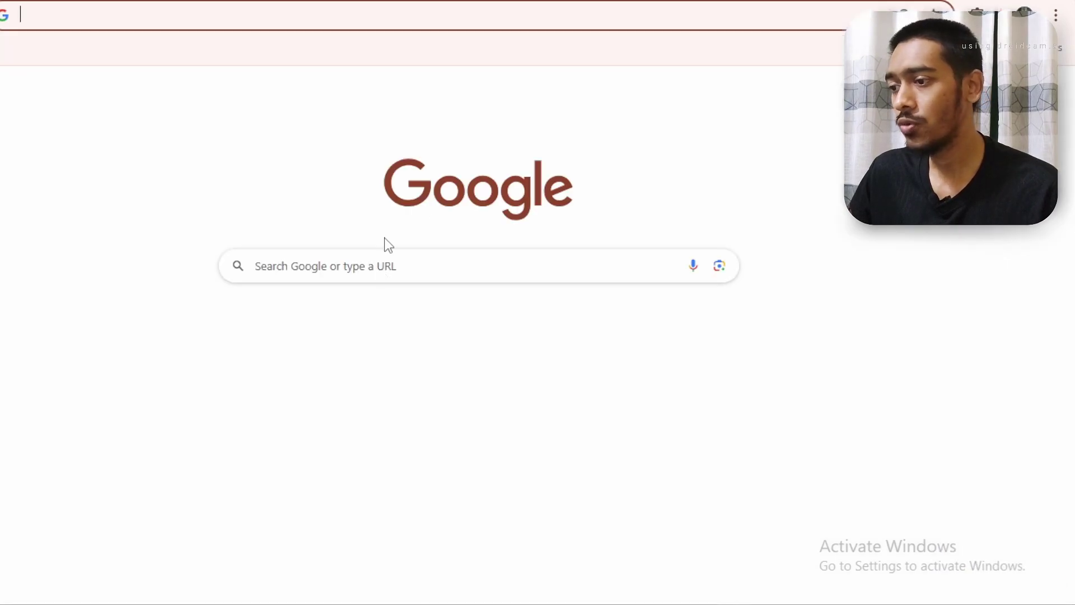
left_click(437, 281)
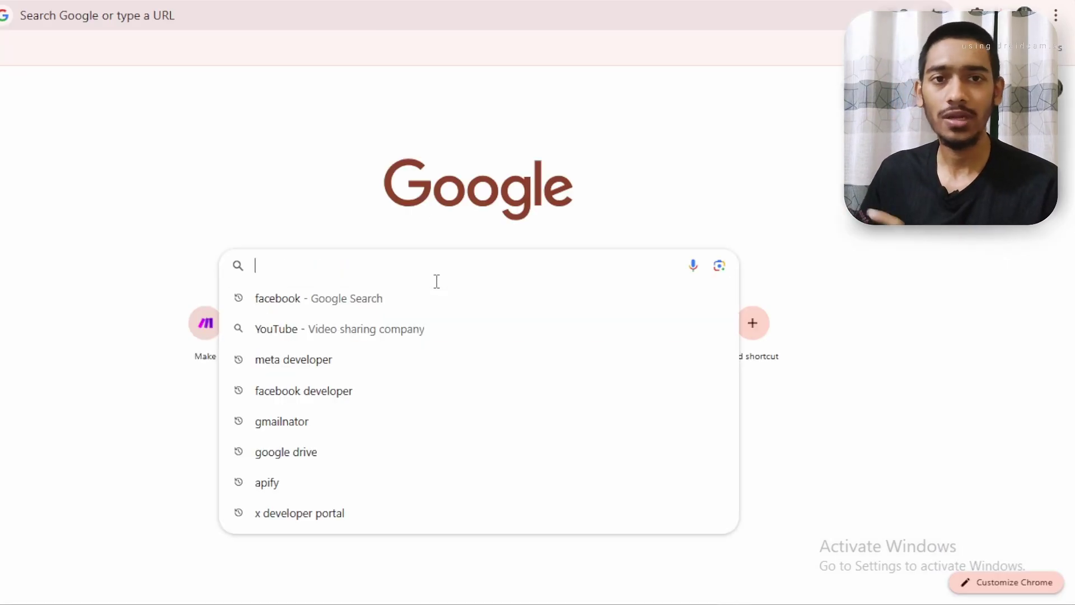
type("FACE")
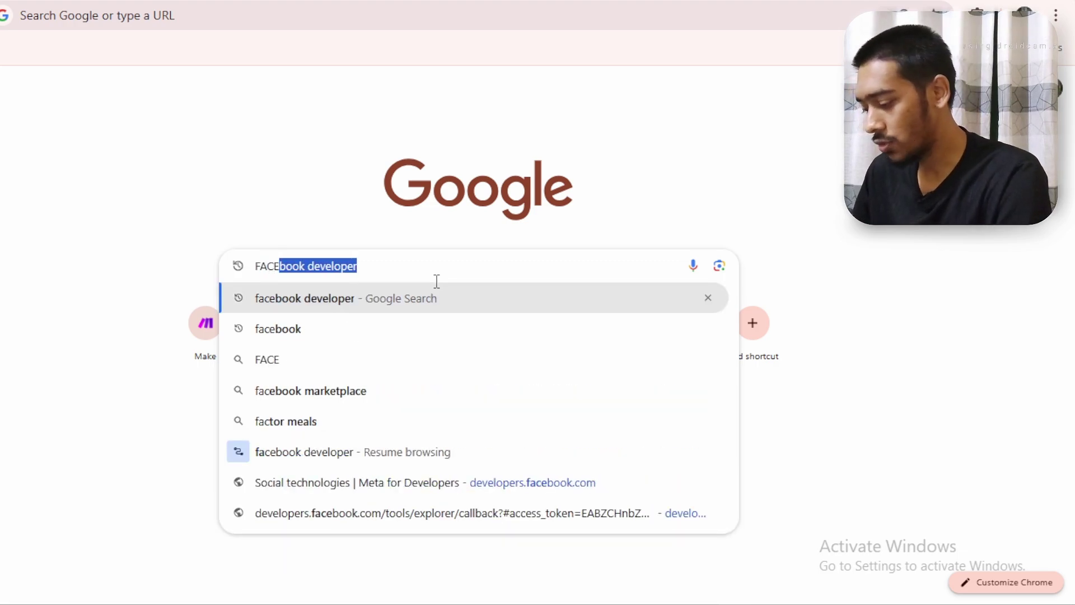
type("BOOOK")
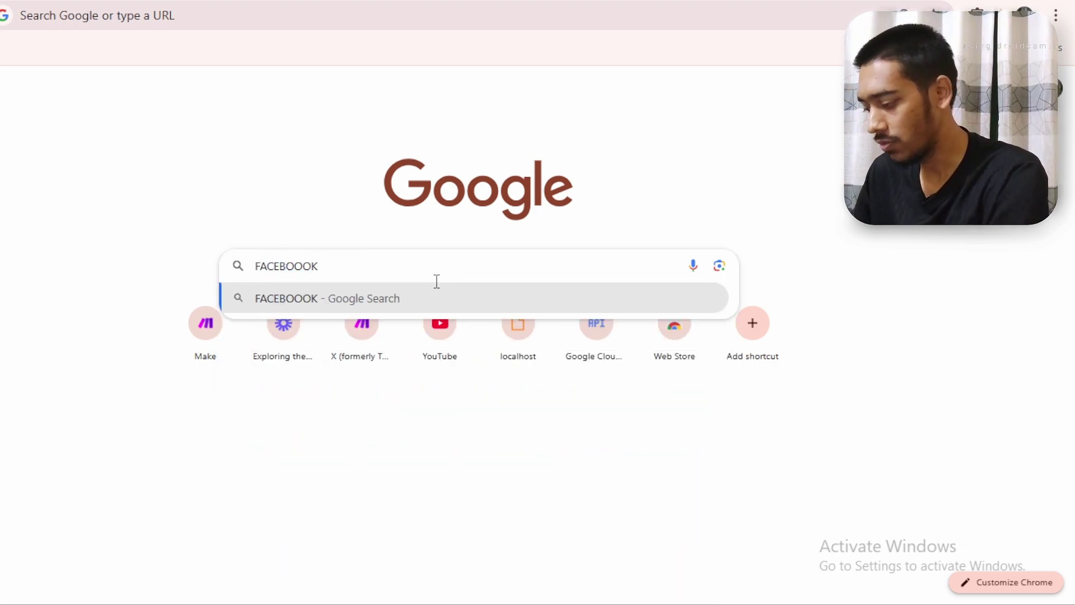
type(" developers")
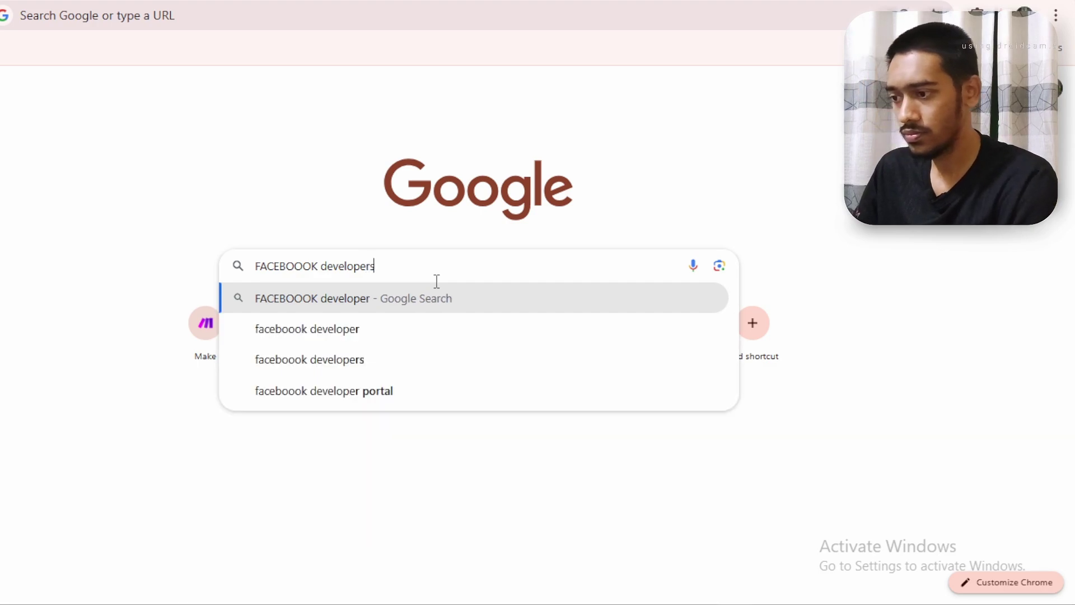
key("Return")
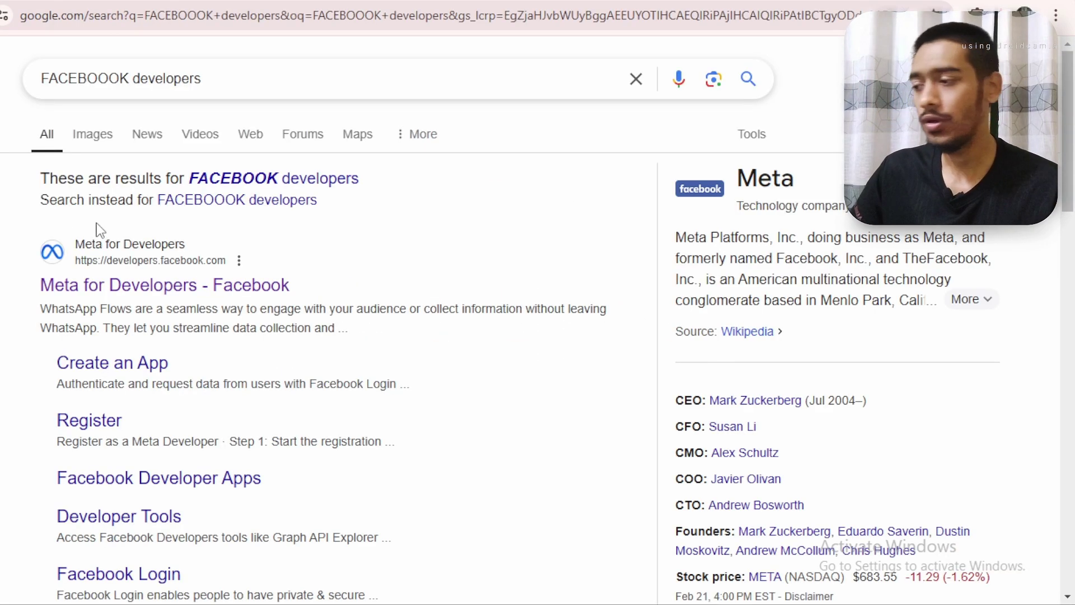
left_click_drag(16, 282, 289, 285)
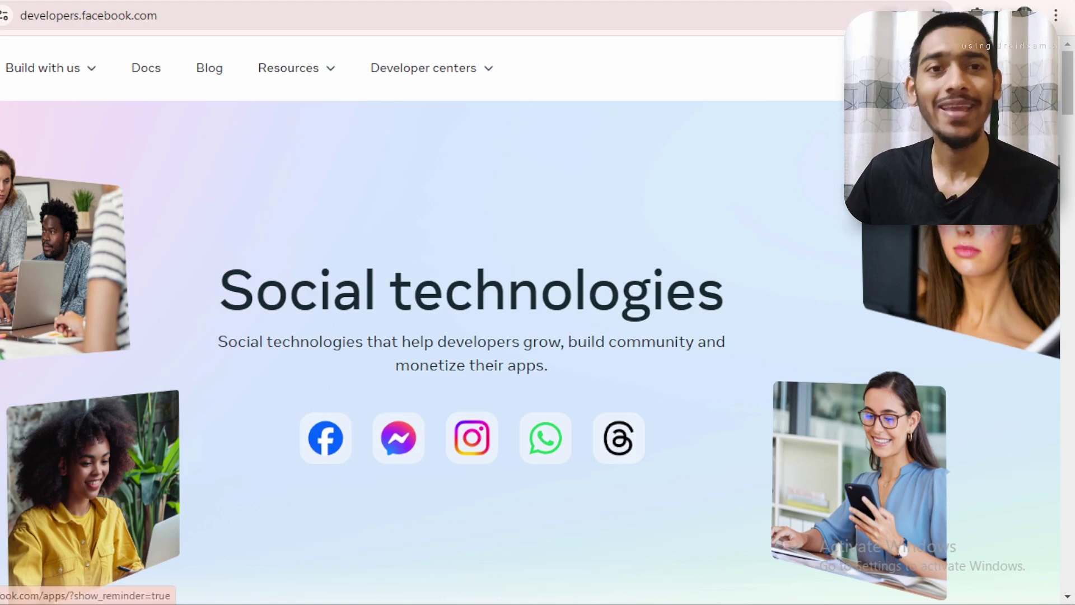
From My Apps, start a new app named 'Chat Flow' with the Other use case
left_click(924, 67)
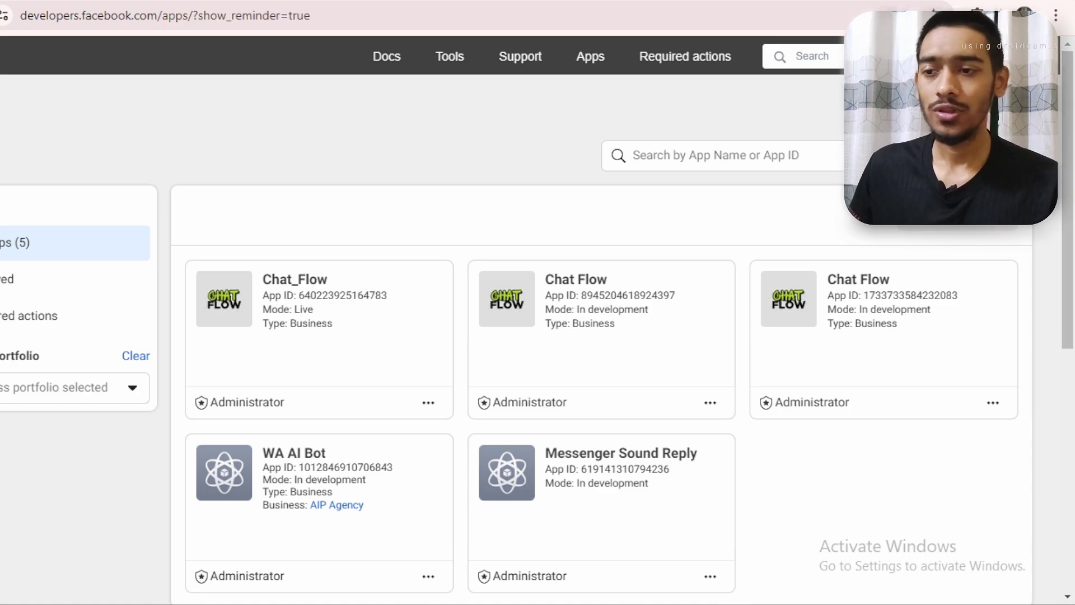
left_click(958, 215)
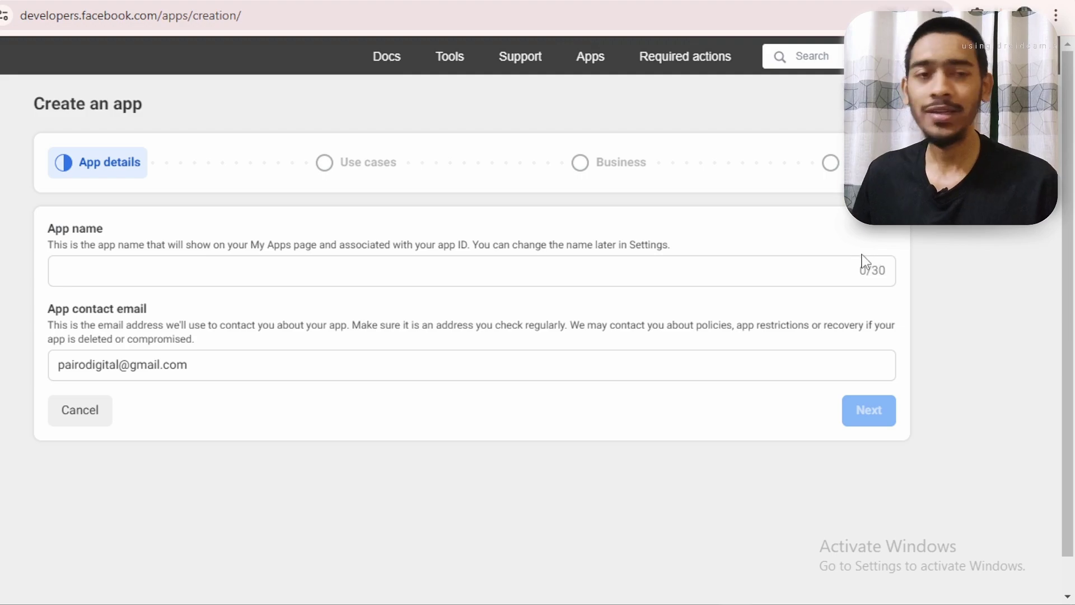
left_click_drag(118, 230, 45, 230)
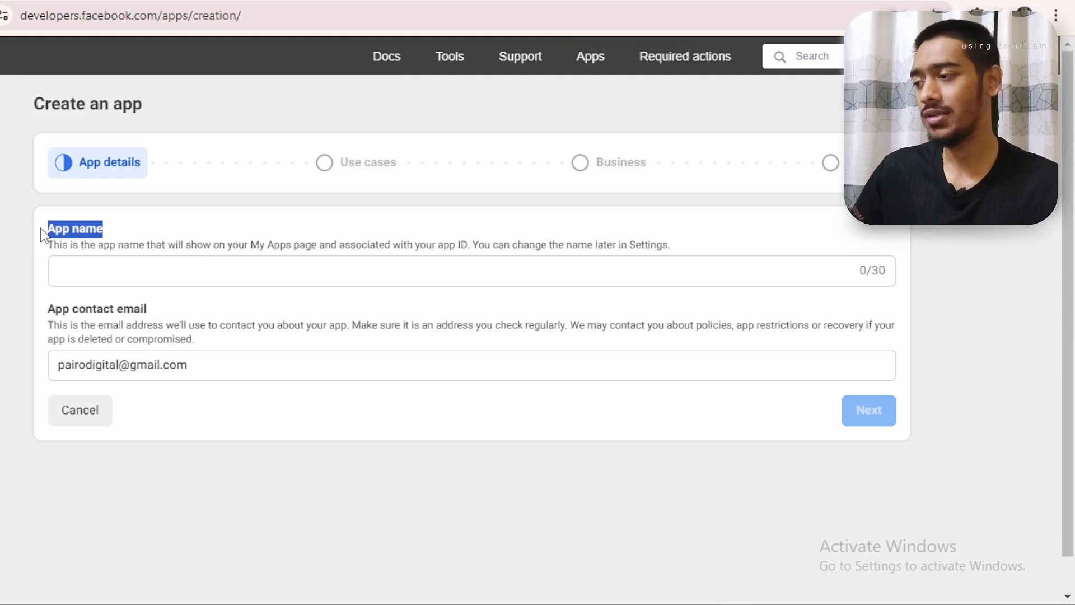
left_click(144, 268)
type("Ch")
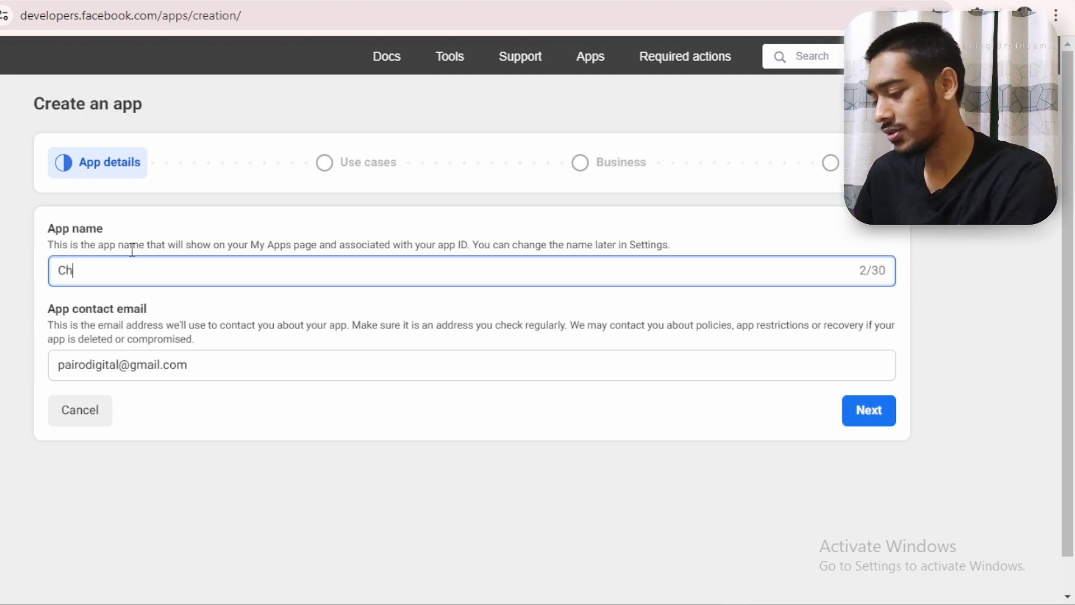
type("at Flow")
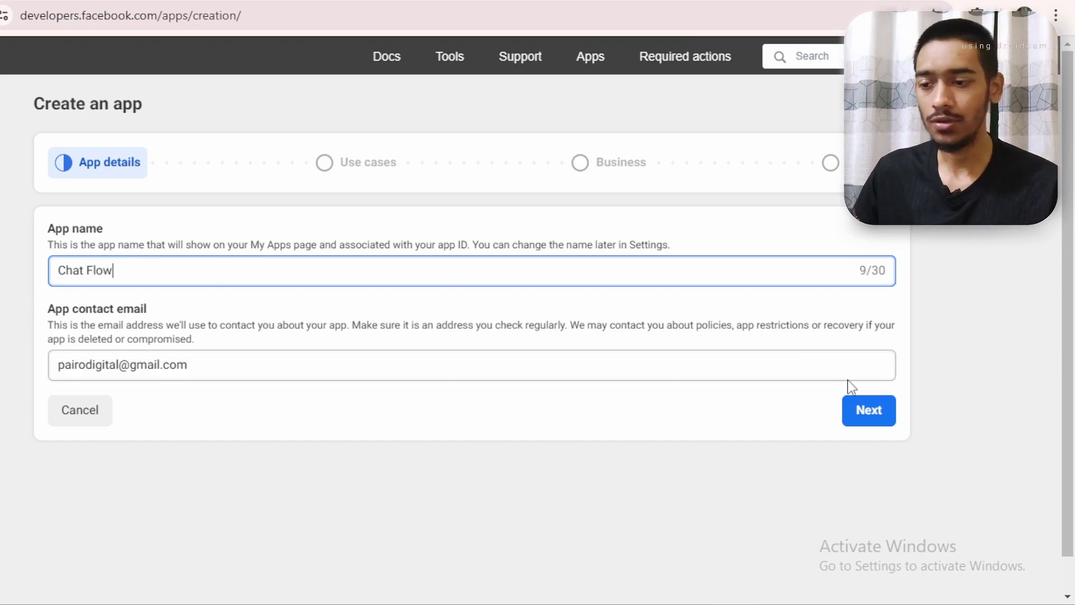
left_click(855, 409)
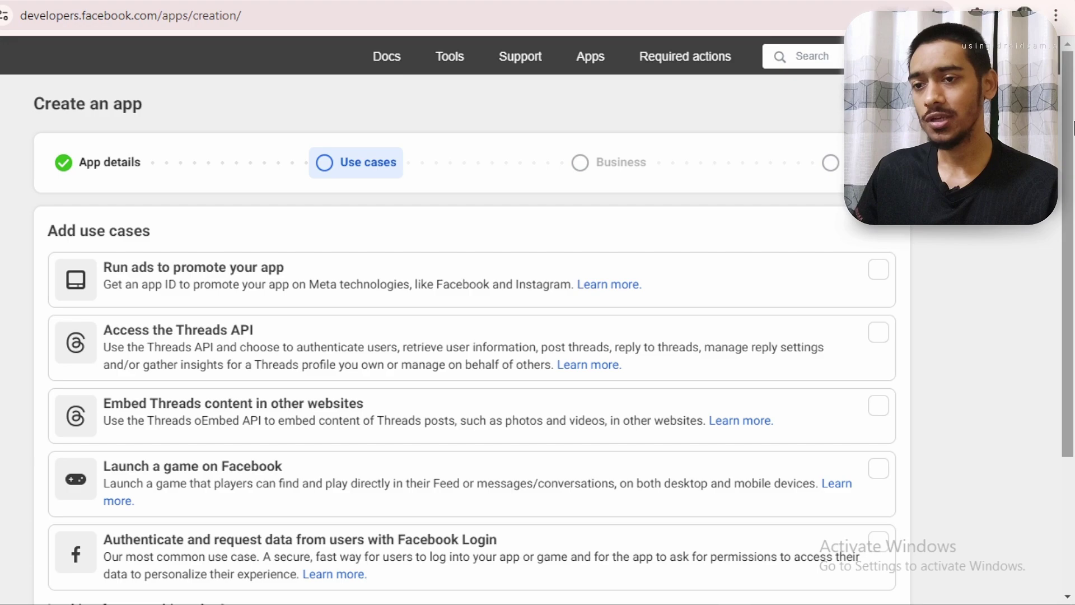
left_click_drag(1074, 187, 1073, 305)
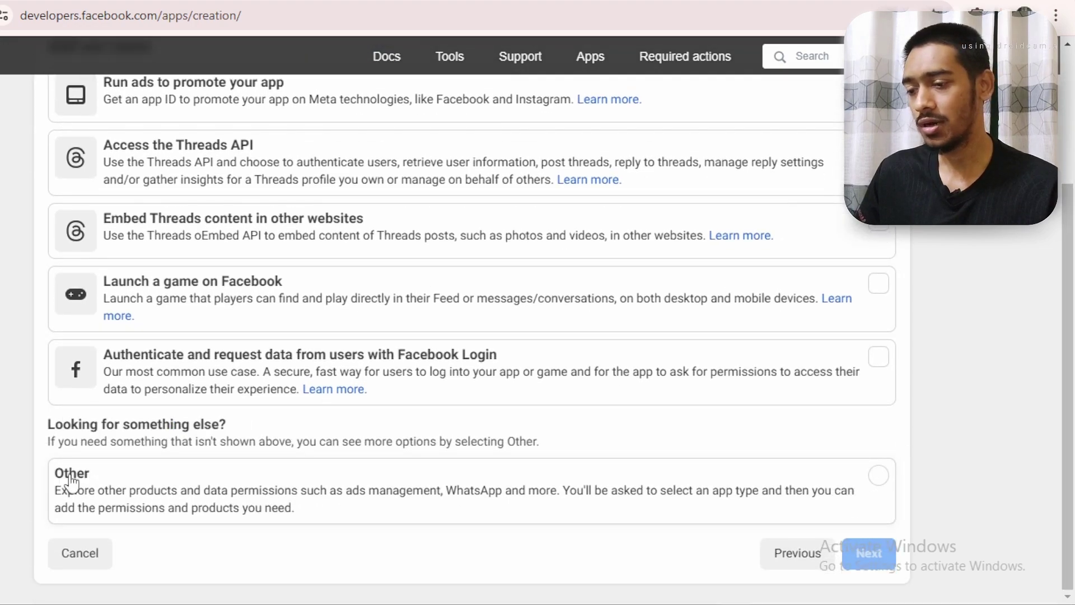
left_click(868, 482)
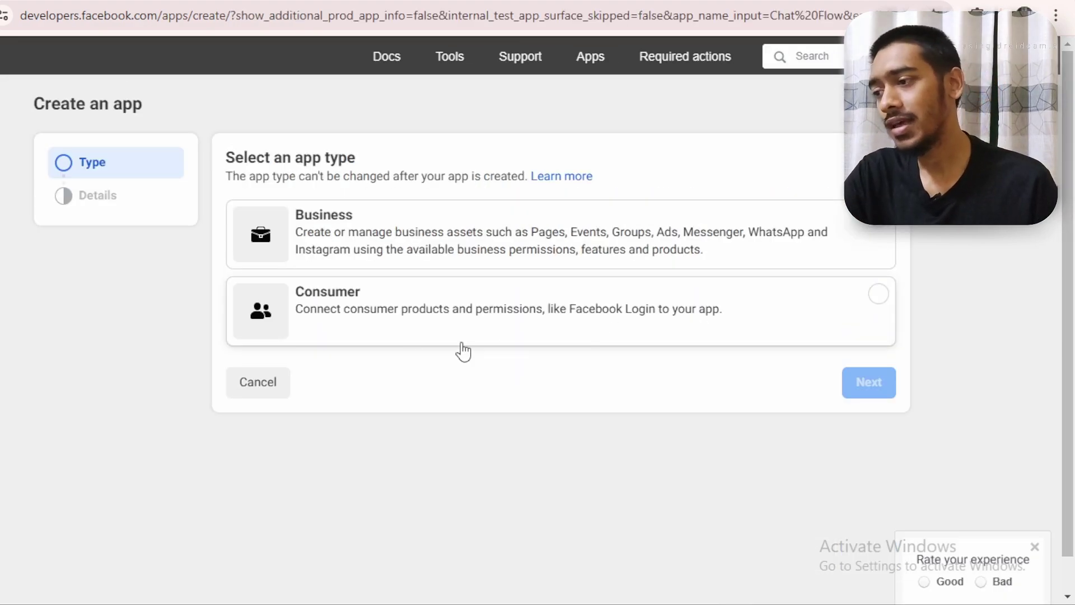
Choose the Business app type and finish creating the Chat Flow app
left_click(288, 258)
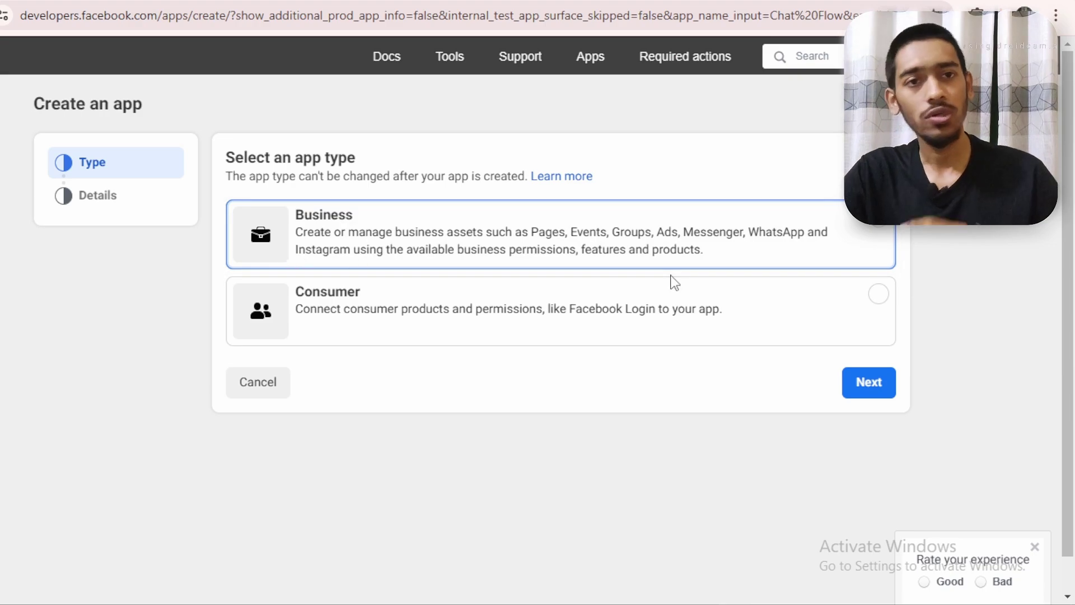
left_click(854, 391)
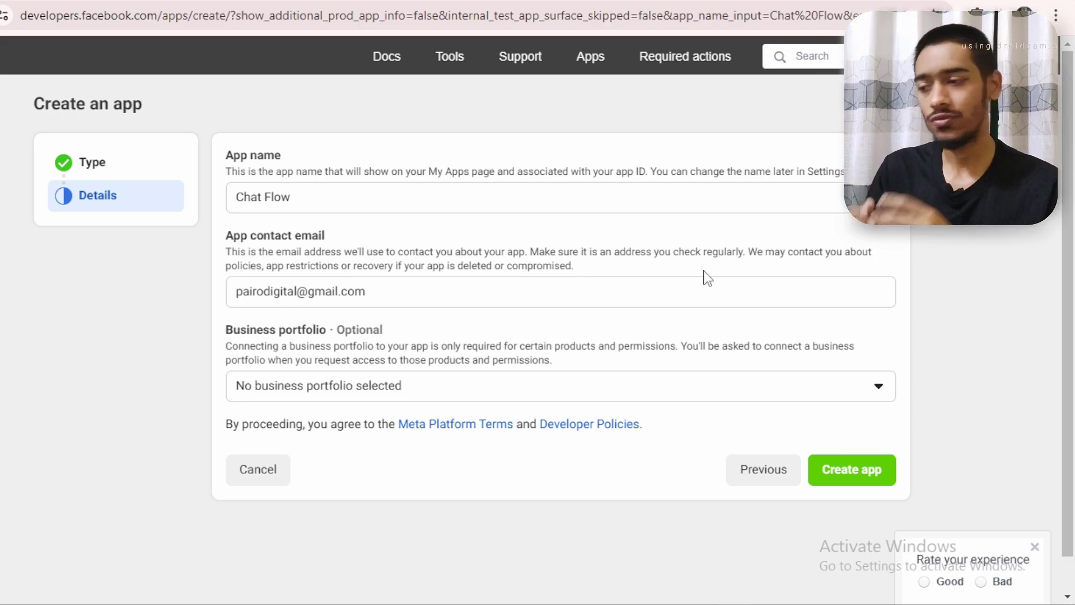
left_click(855, 474)
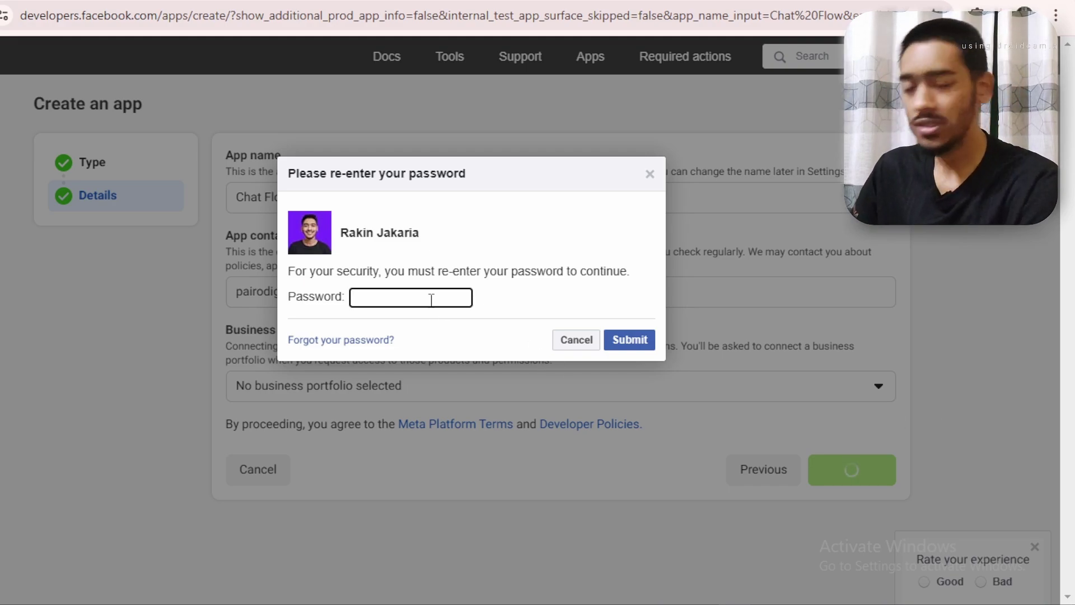
type("*")
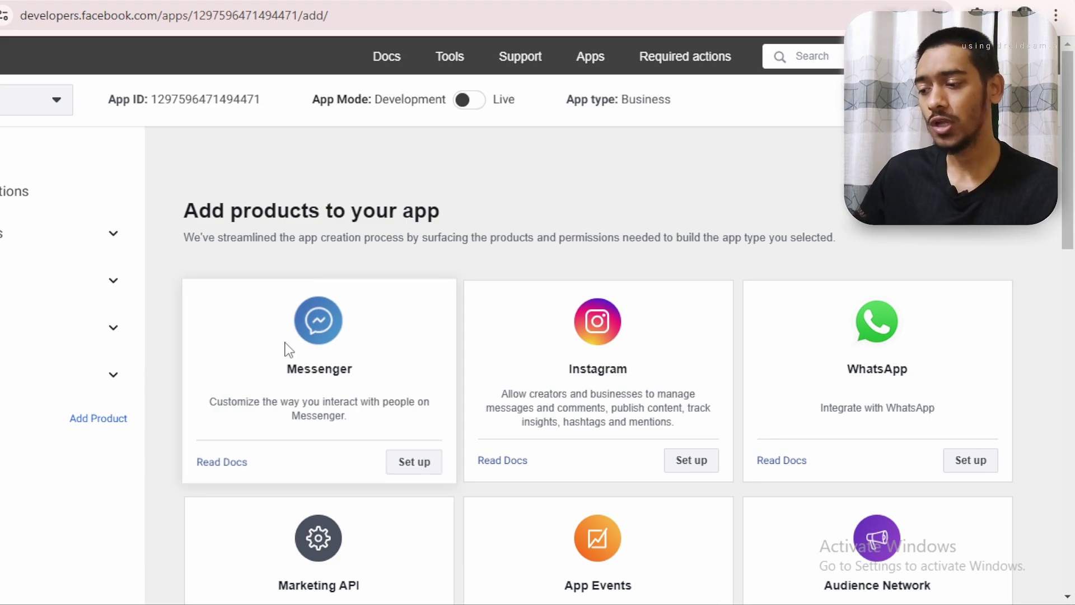
Set up Messenger on the app and place the cursor in its webhook Callback URL field
left_click(343, 294)
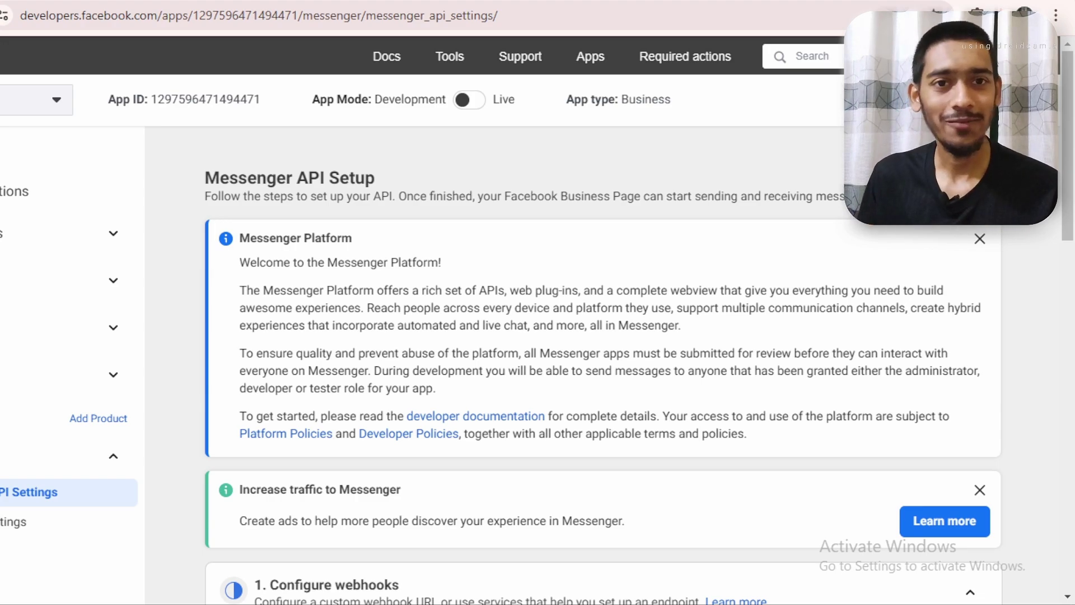
left_click_drag(1073, 182, 1073, 285)
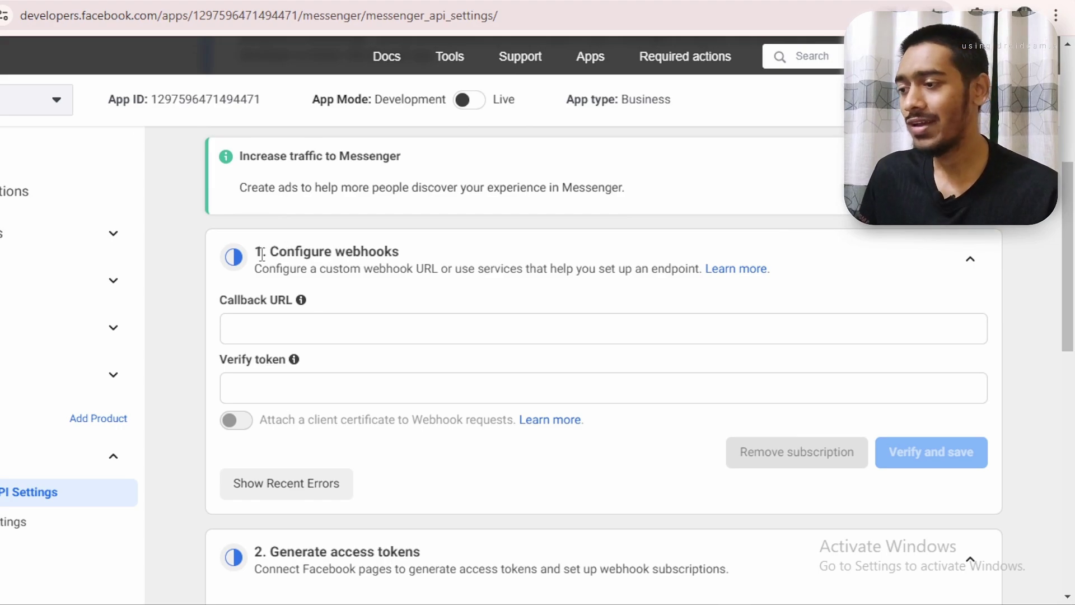
left_click_drag(262, 252, 427, 257)
left_click(476, 251)
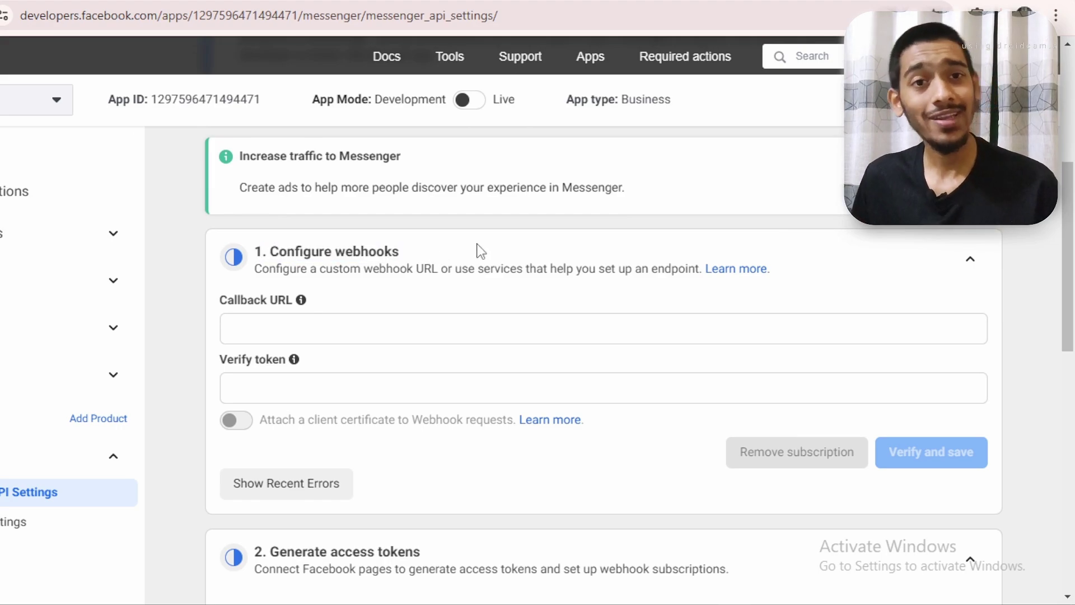
left_click(379, 324)
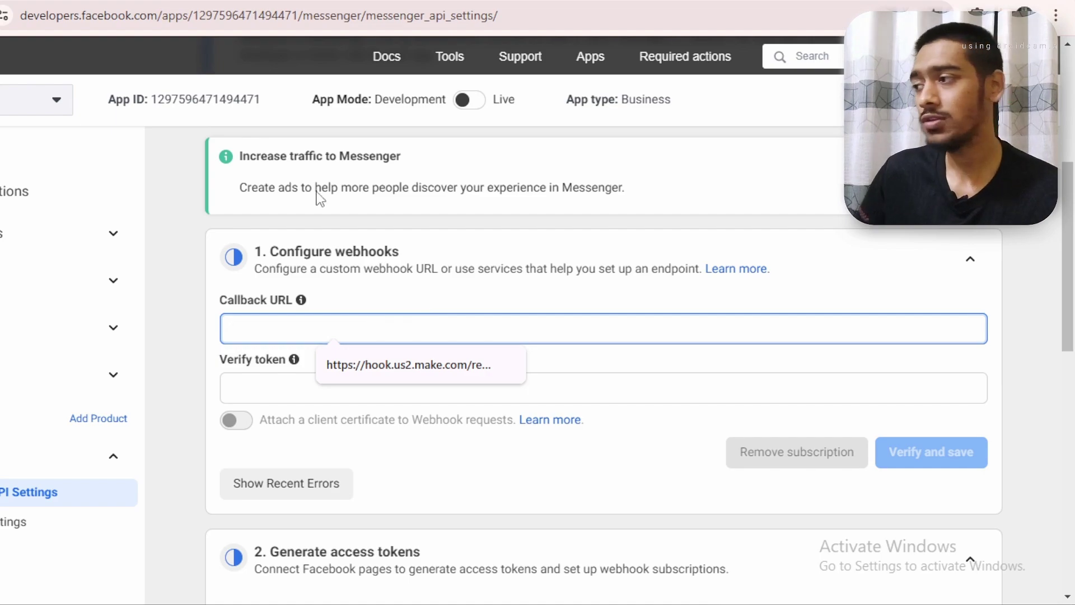
left_click(145, 1)
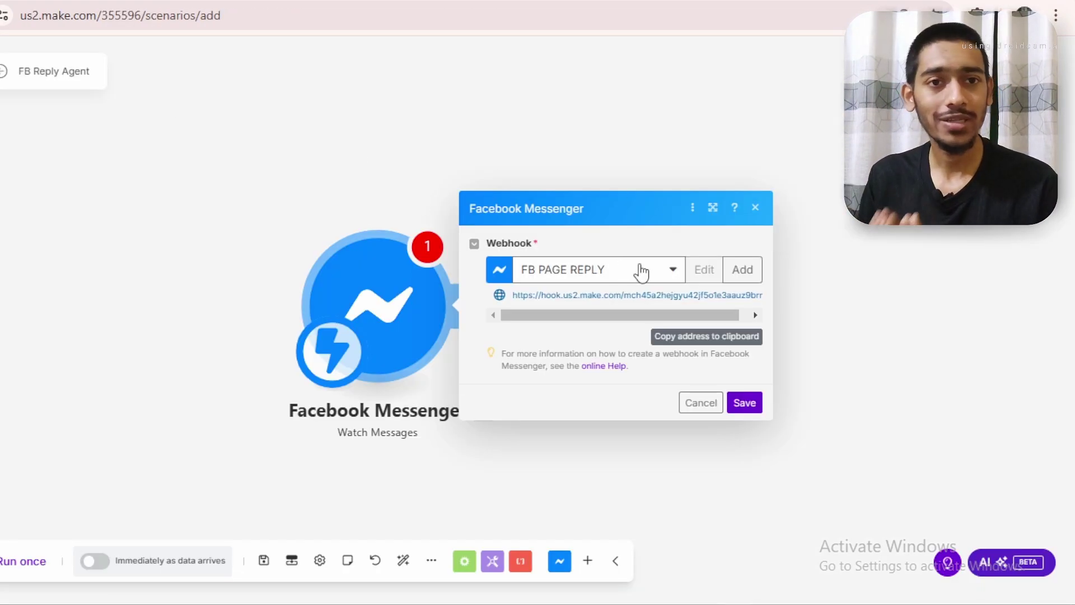
Copy the FB PAGE REPLY webhook address from the Watch Messages module to the clipboard
left_click_drag(513, 297, 674, 321)
left_click(593, 336)
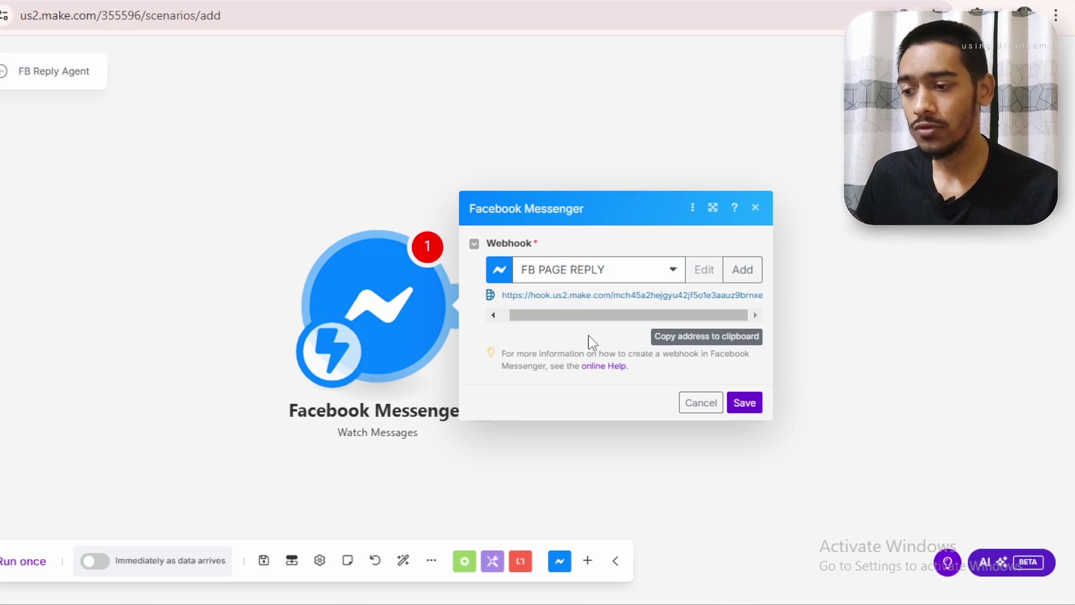
left_click(731, 342)
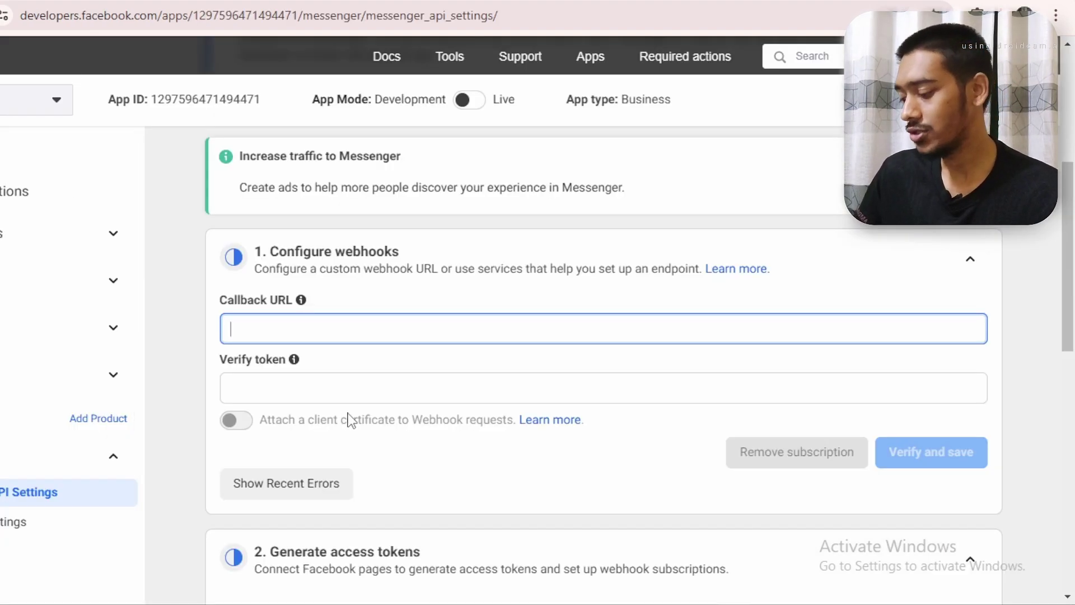
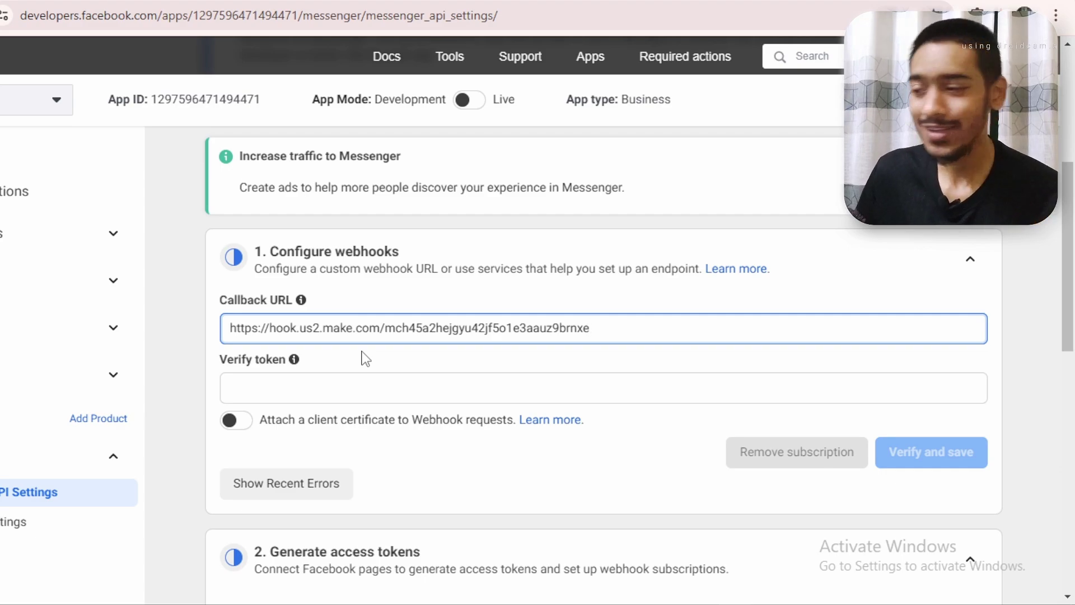
Set the Messenger webhook Callback URL to the Make hook address with a verify token, then verify and save
left_click(371, 389)
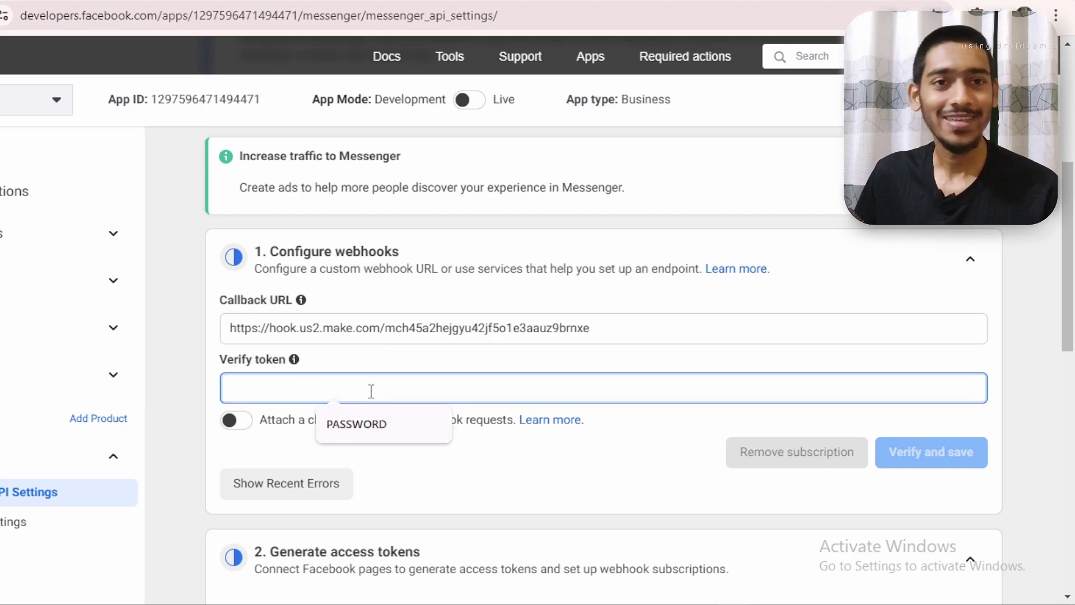
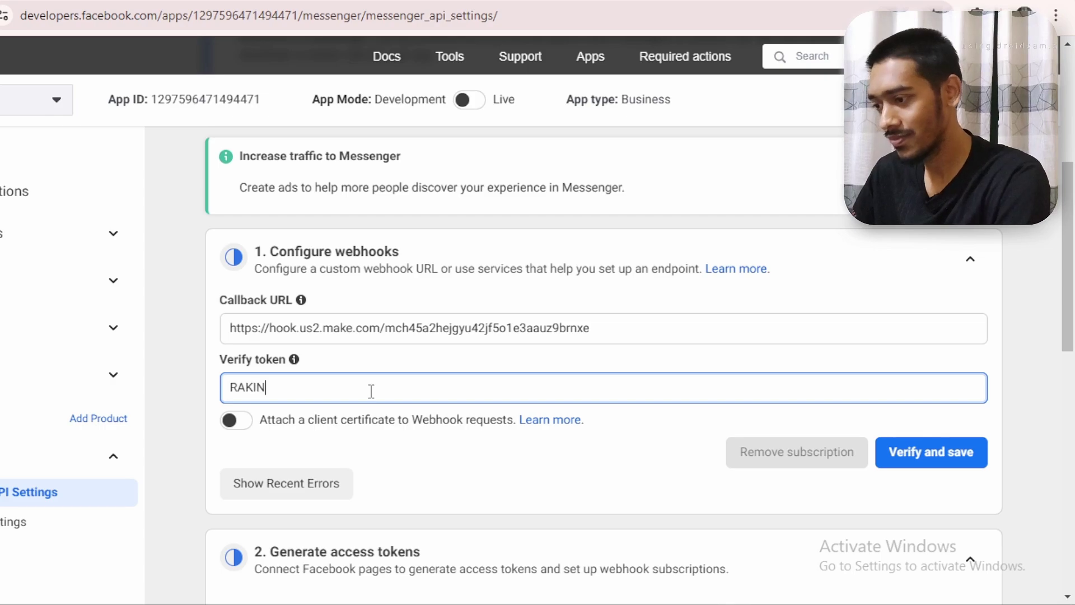
left_click(924, 455)
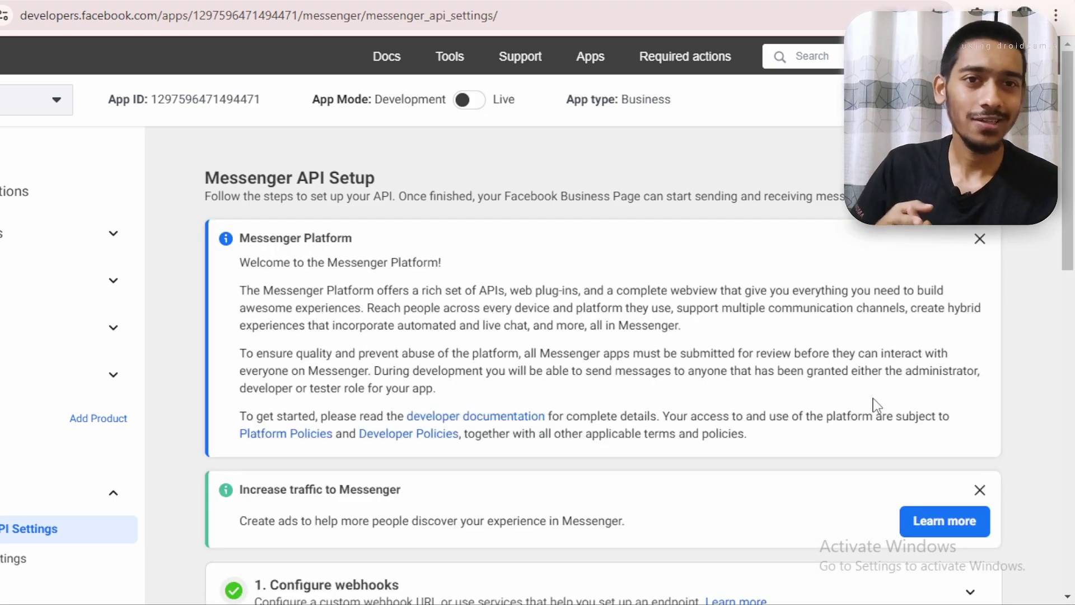
scroll(877, 404, "down", 5)
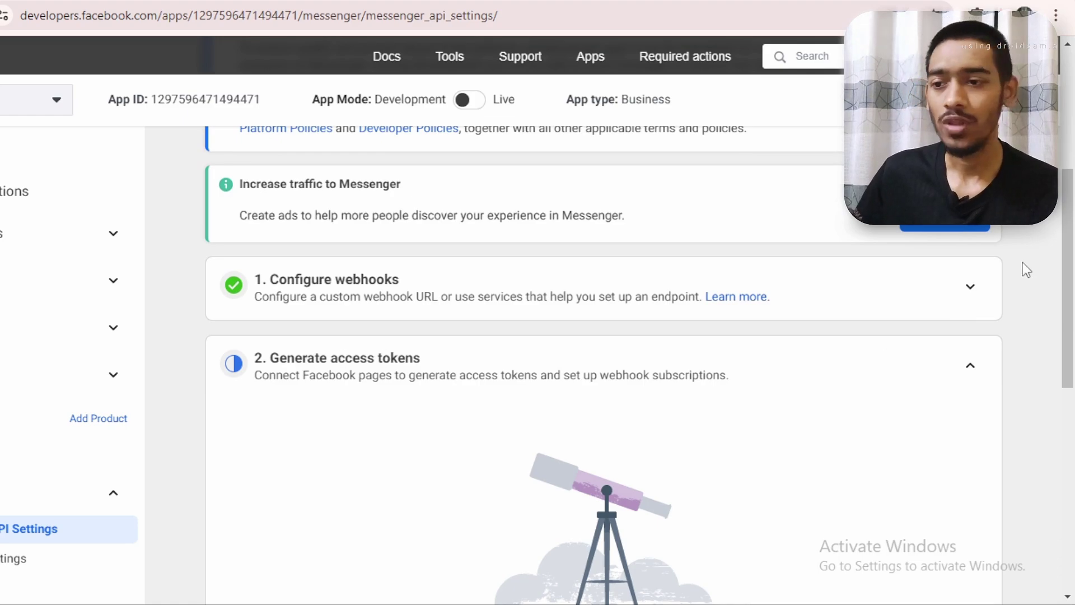
left_click_drag(1070, 230, 1073, 299)
scroll(967, 285, "down", 3)
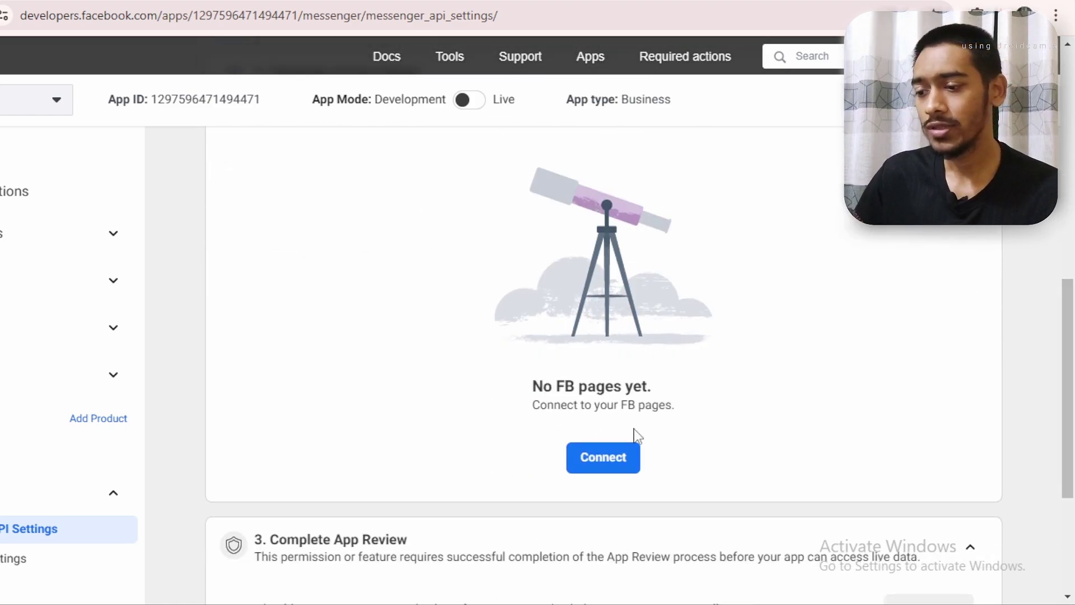
Connect the Upward Engine Facebook page to the app and grant it Messenger access
left_click(616, 469)
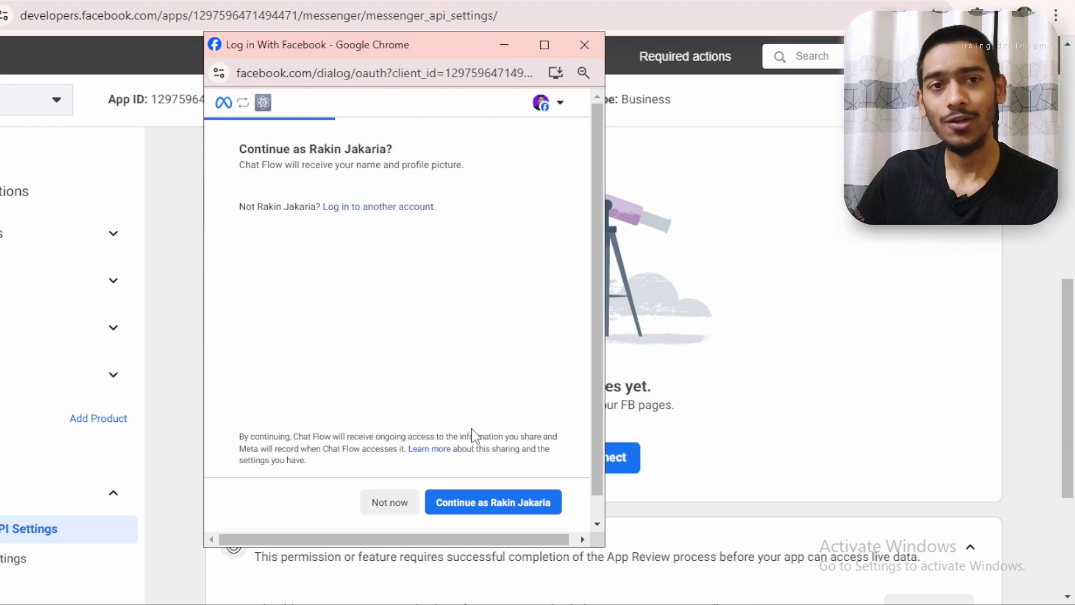
left_click(498, 507)
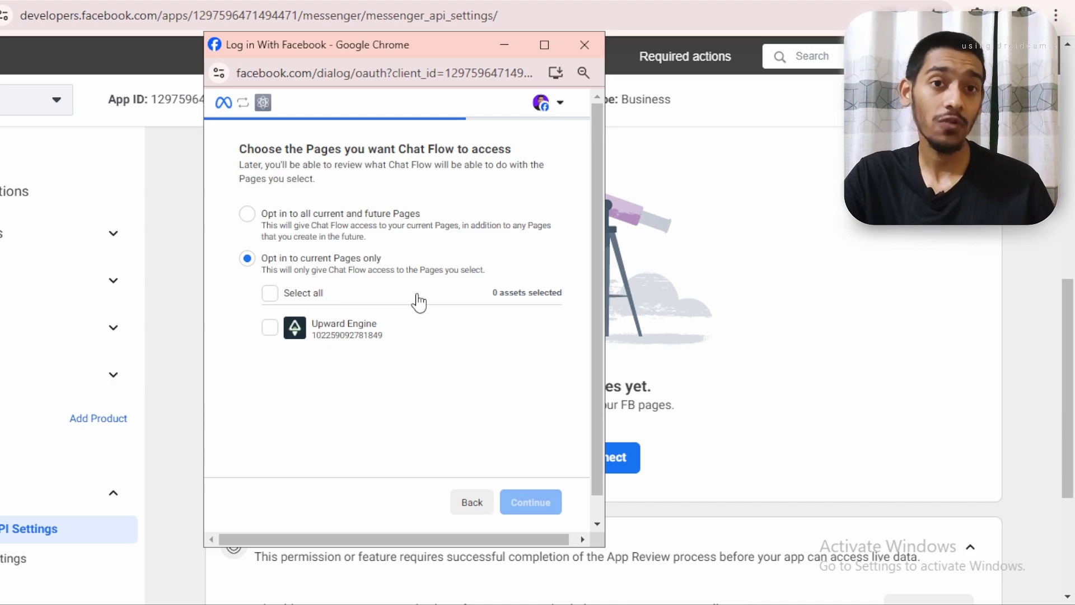
left_click(270, 329)
left_click(532, 508)
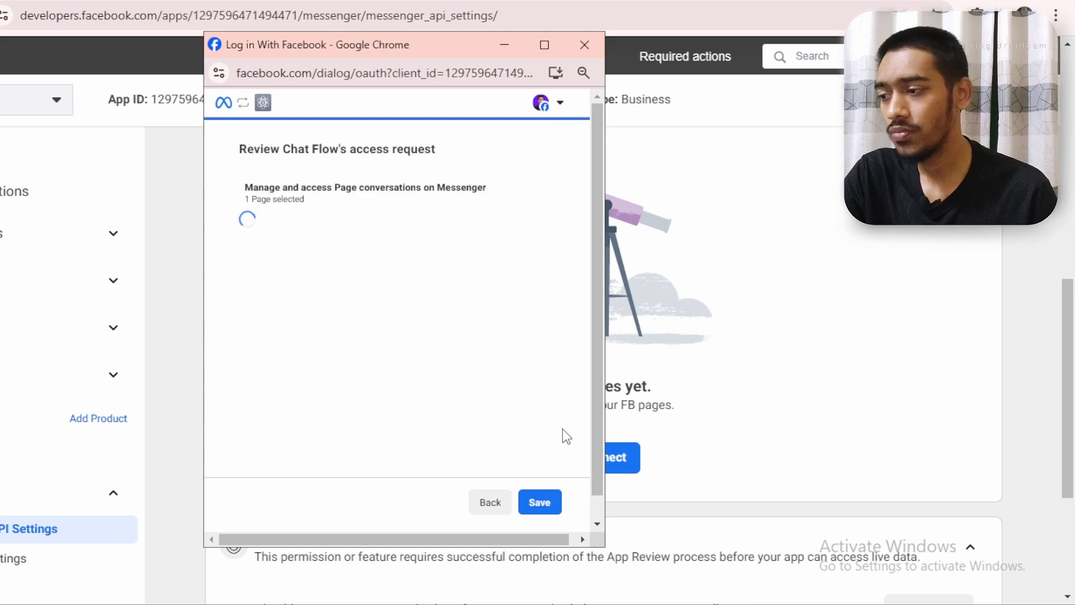
left_click(539, 504)
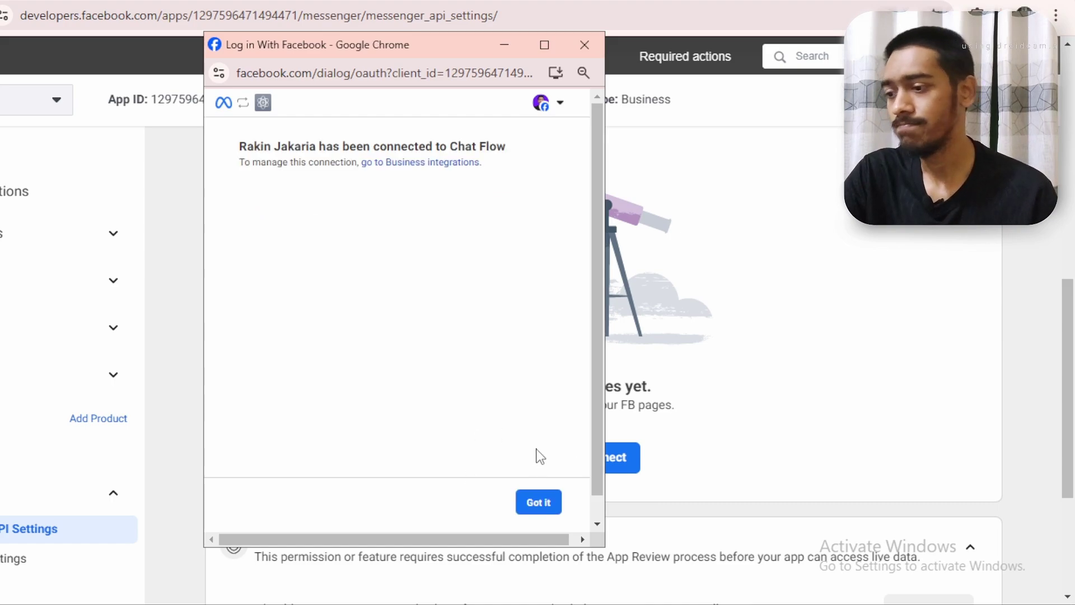
left_click(535, 505)
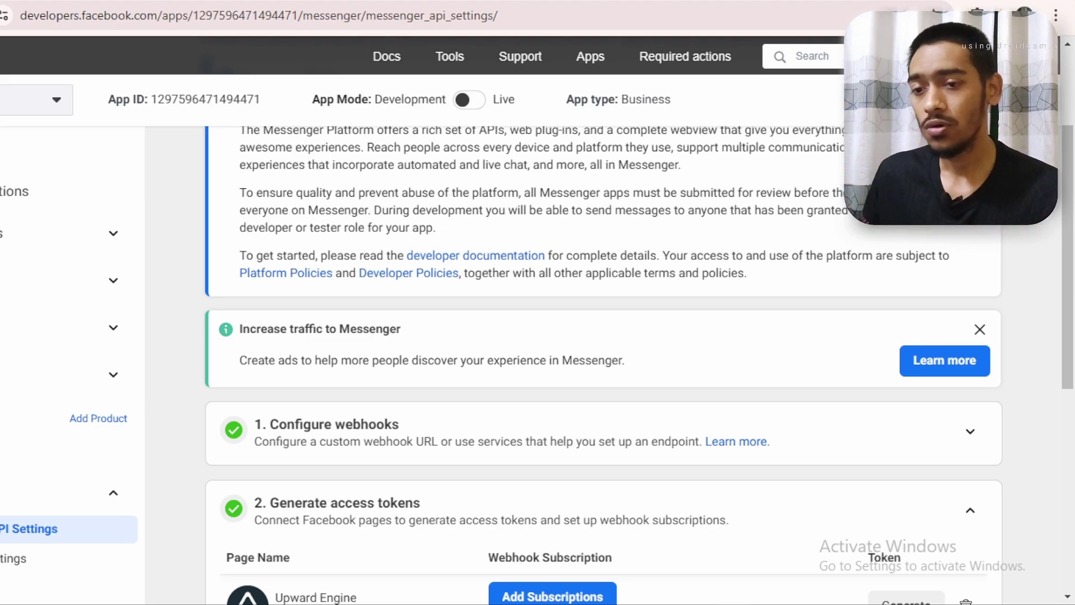
Expand Configure webhooks and scroll the Webhook fields table down to the messages row
scroll(1030, 261, "down", 3)
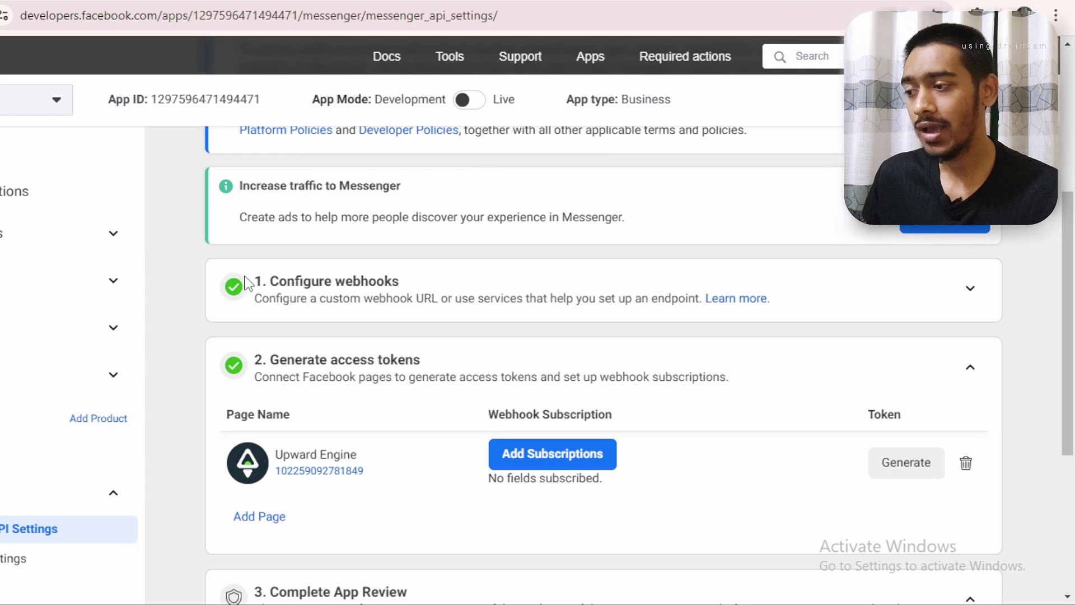
left_click_drag(249, 280, 454, 283)
left_click(453, 283)
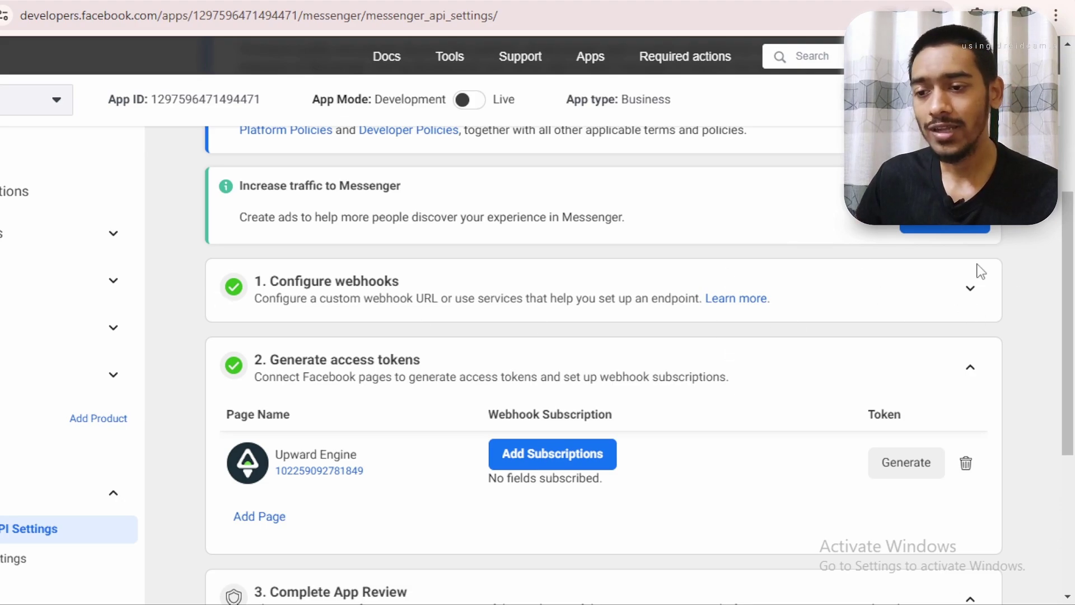
left_click(971, 288)
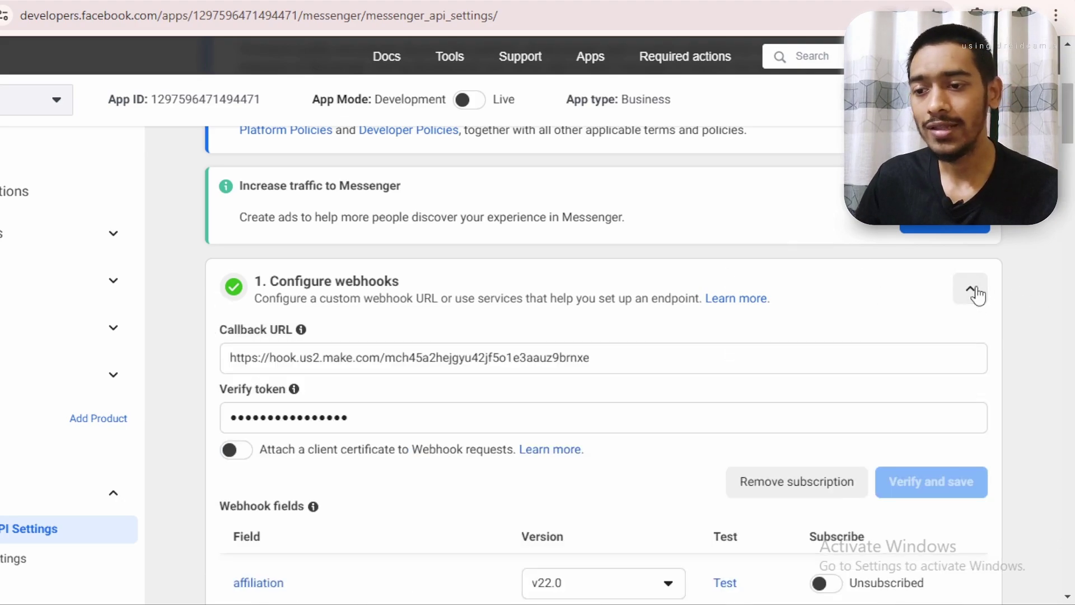
left_click_drag(1070, 118, 1071, 178)
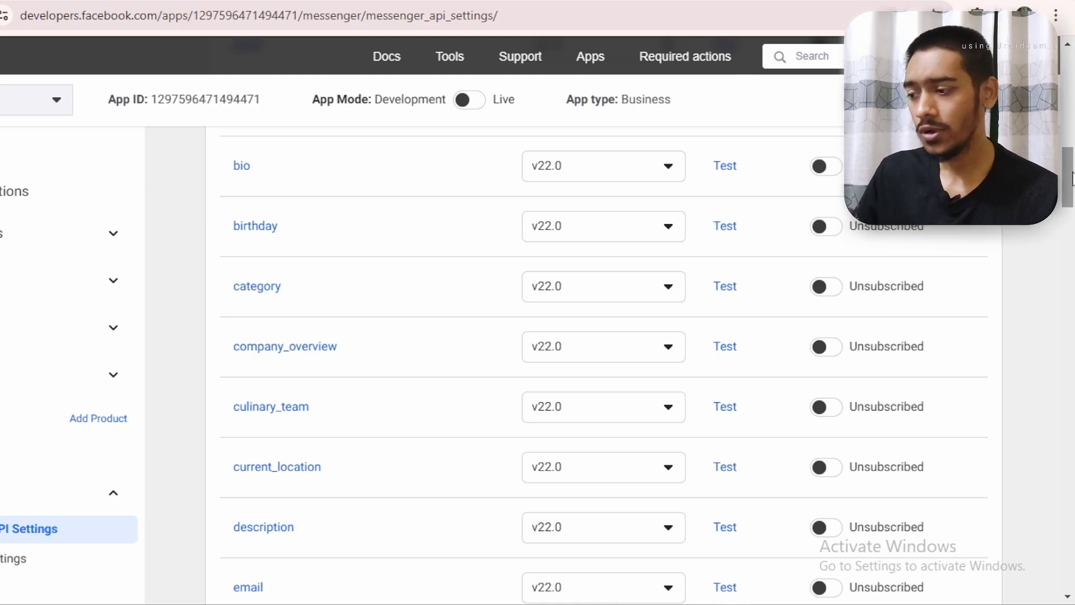
scroll(1060, 249, "down", 10)
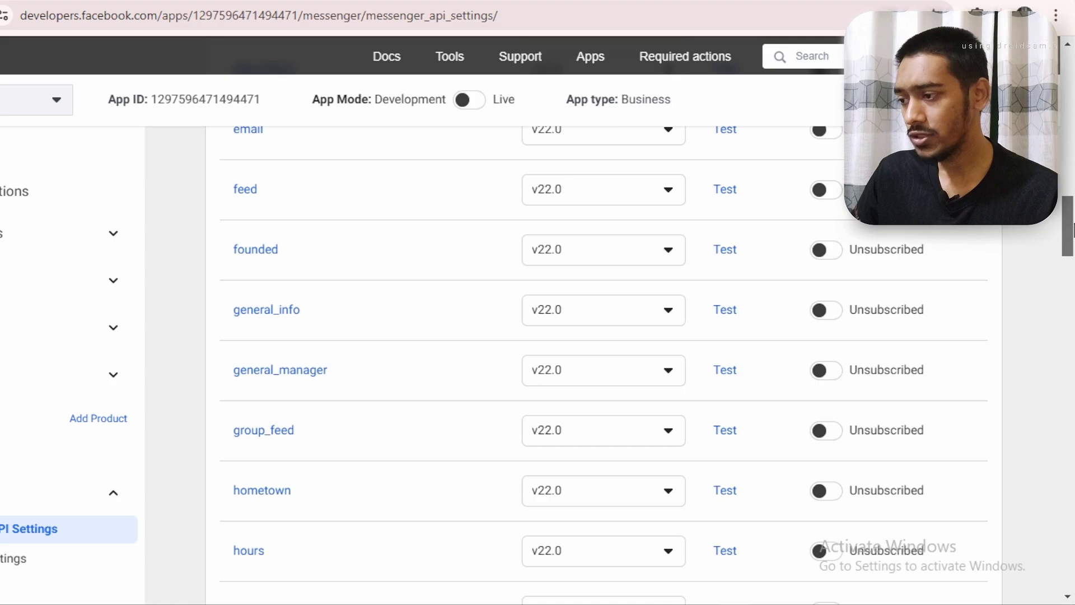
scroll(1061, 252, "down", 6)
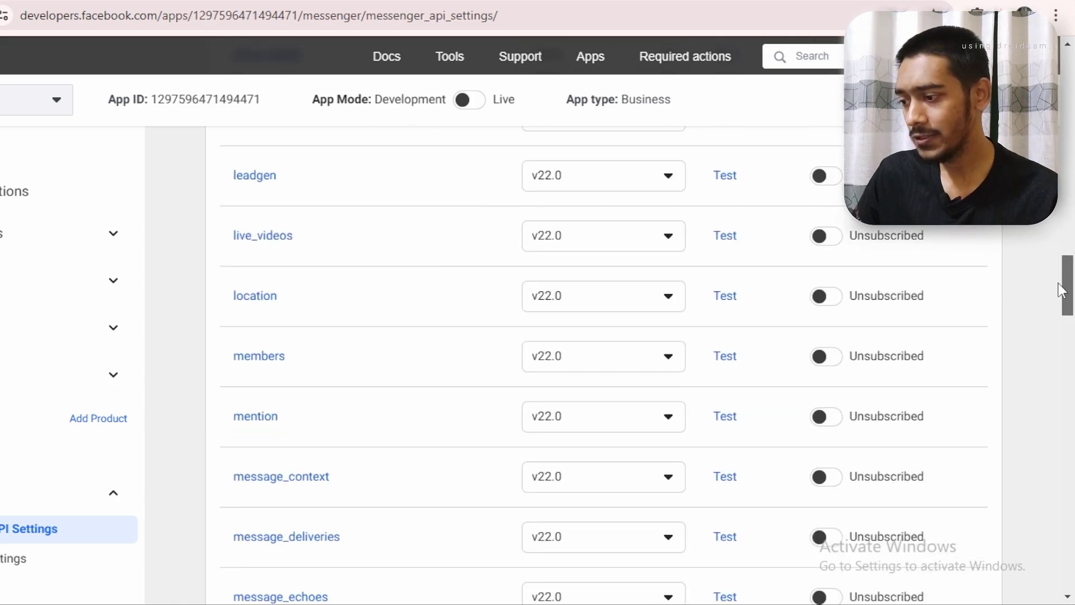
scroll(1070, 319, "down", 4)
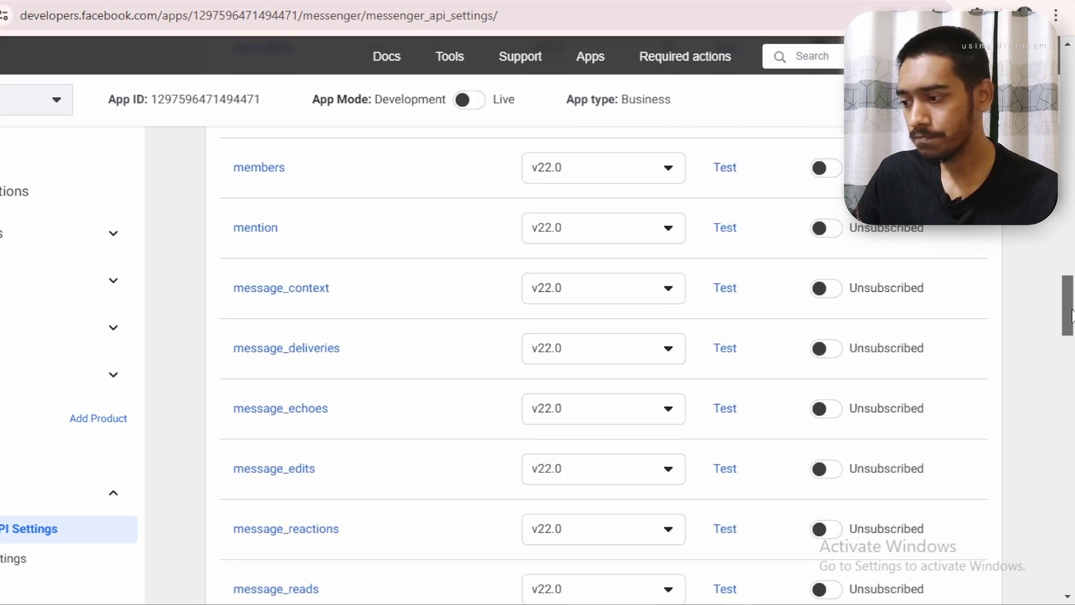
scroll(1070, 320, "down", 4)
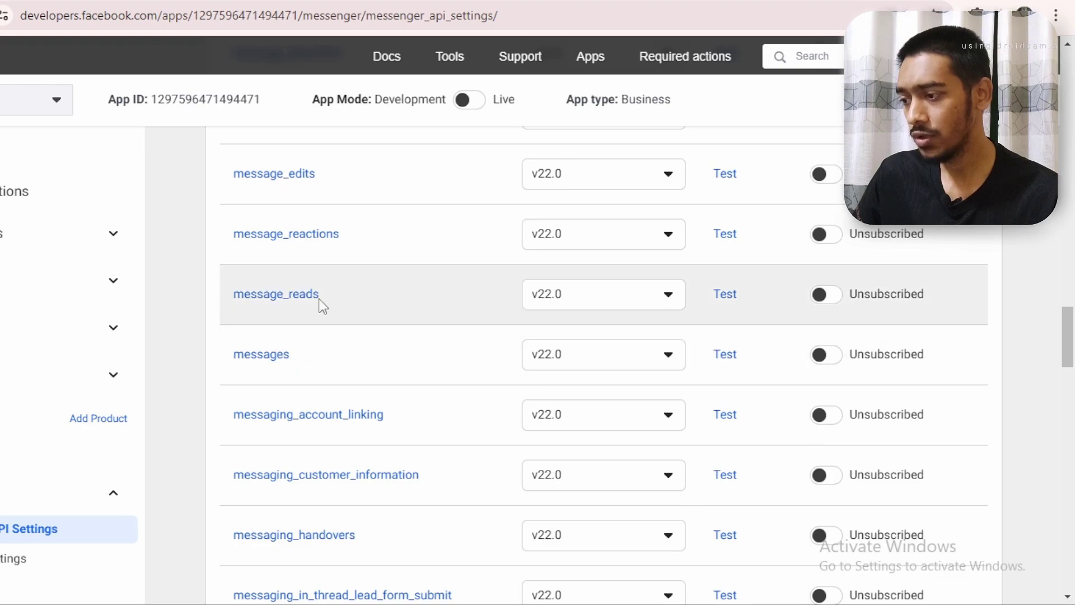
left_click_drag(296, 353, 235, 354)
left_click(826, 354)
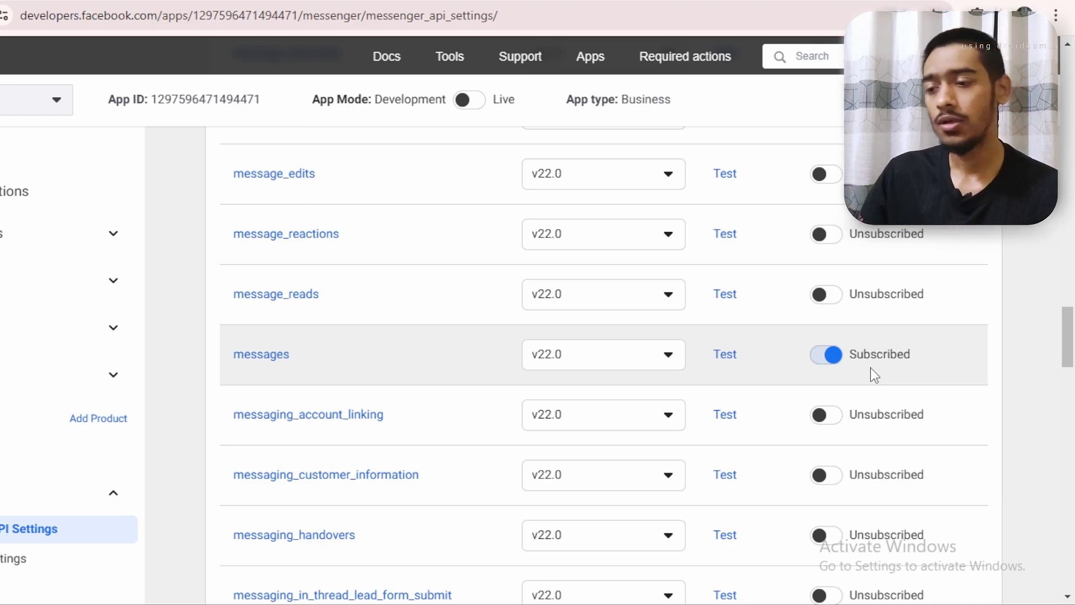
scroll(411, 280, "up", 6)
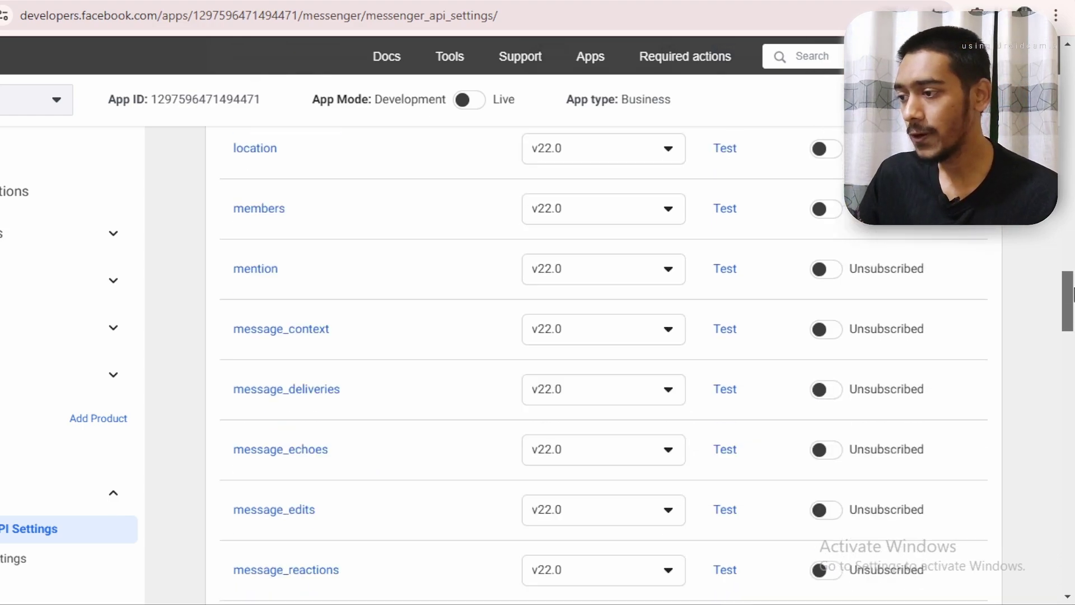
left_click(826, 273)
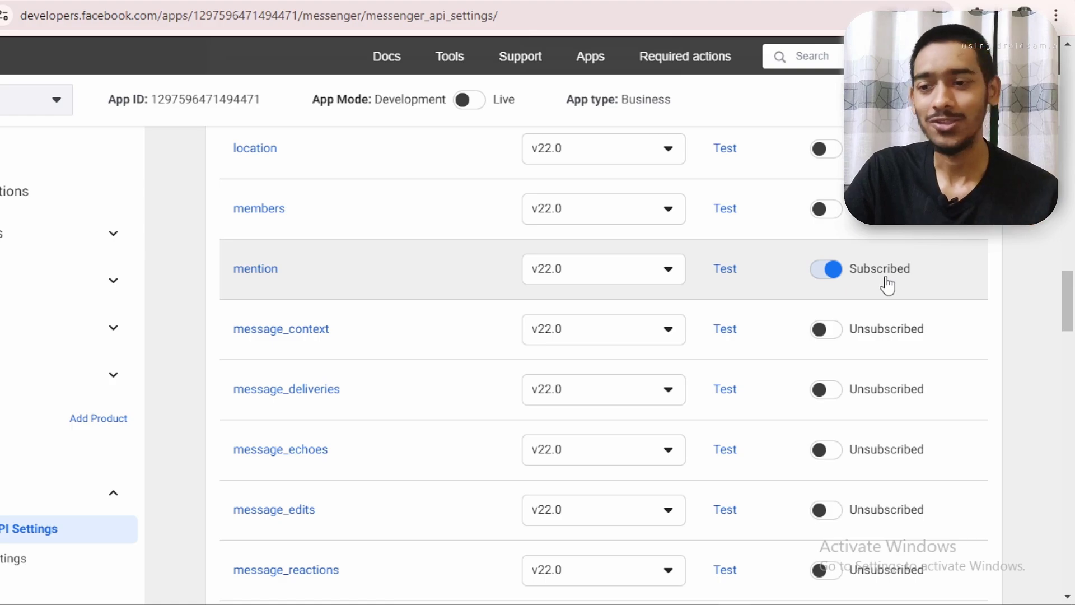
left_click_drag(1069, 276, 1073, 298)
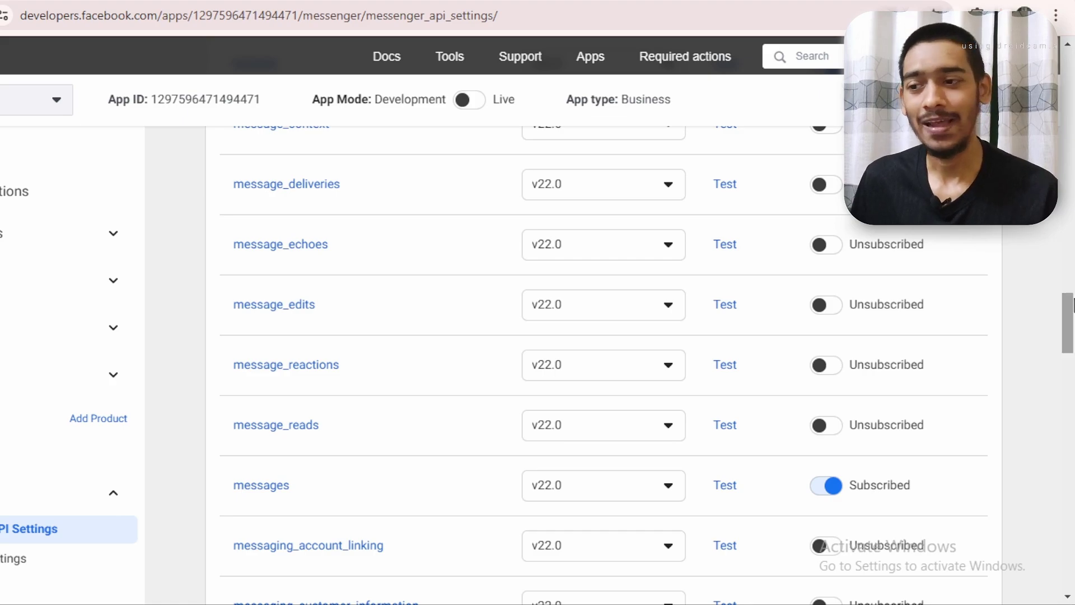
mouse_move(1072, 305)
left_mouse_down()
mouse_move(1073, 355)
mouse_move(1073, 307)
left_mouse_up()
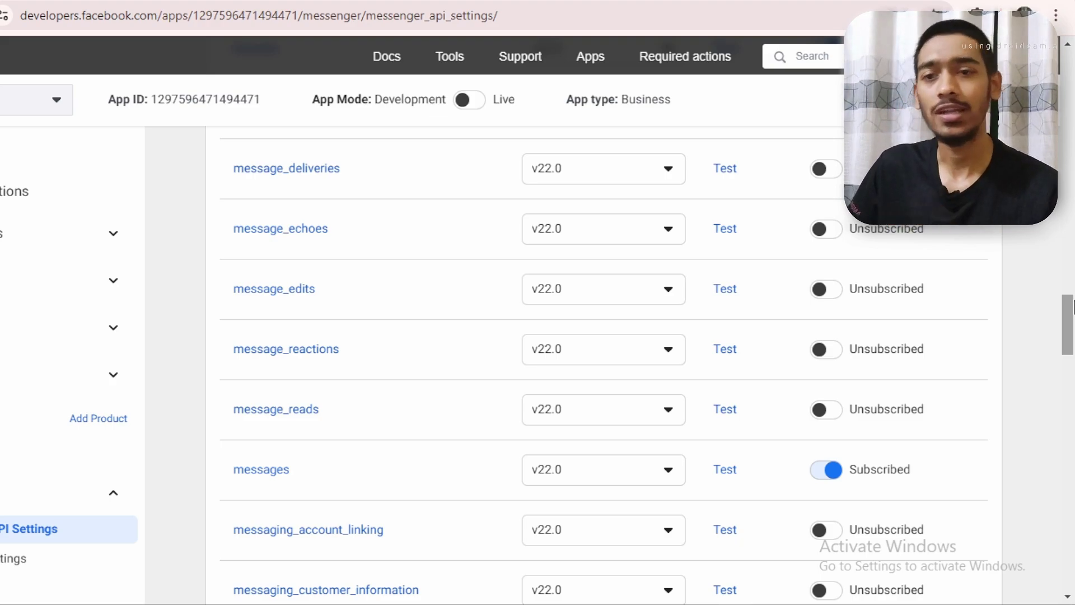
left_click_drag(1072, 306, 1072, 546)
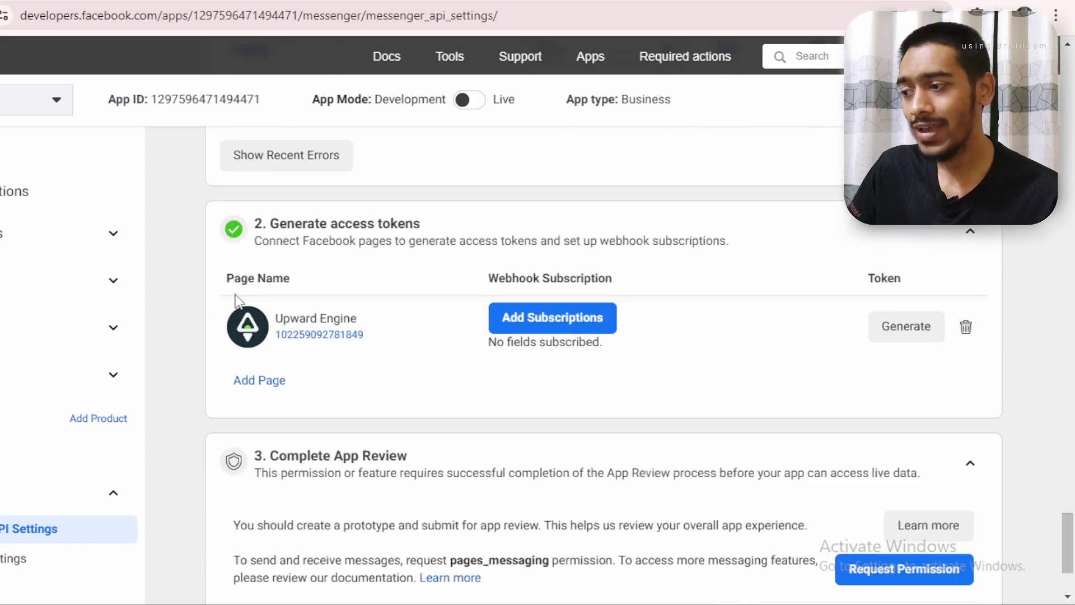
Add subscriptions for Upward Engine, ticking messages and message_reactions, and confirm
left_click_drag(253, 224, 439, 227)
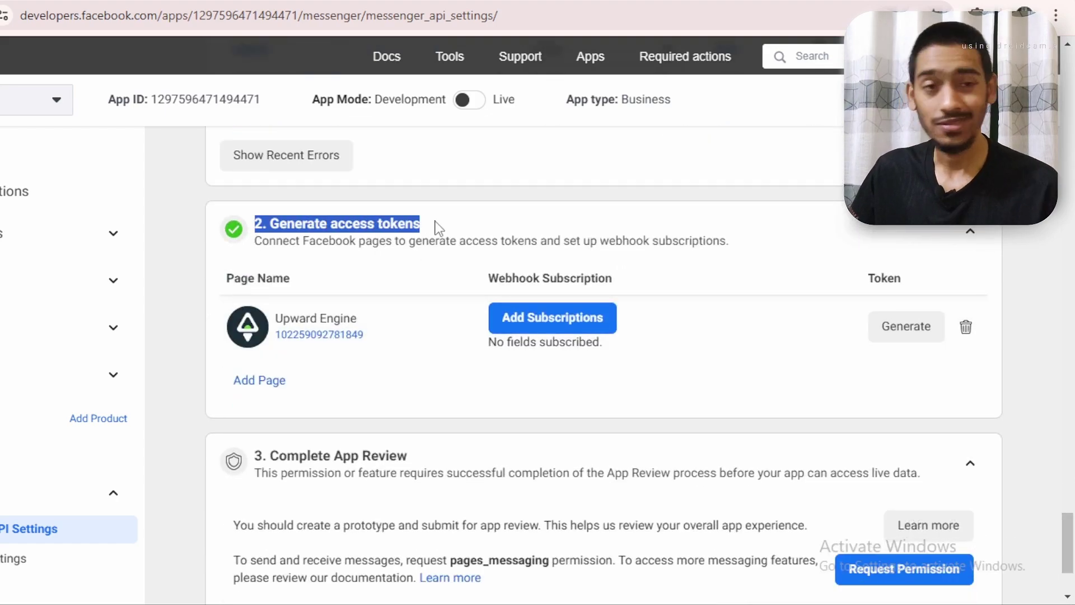
left_click(451, 229)
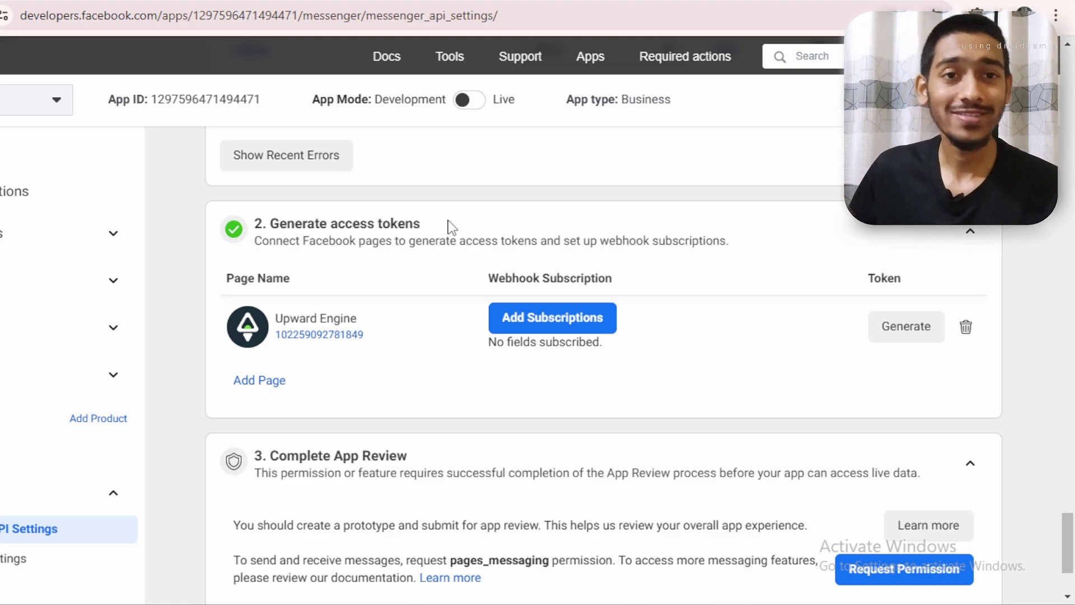
left_click(561, 330)
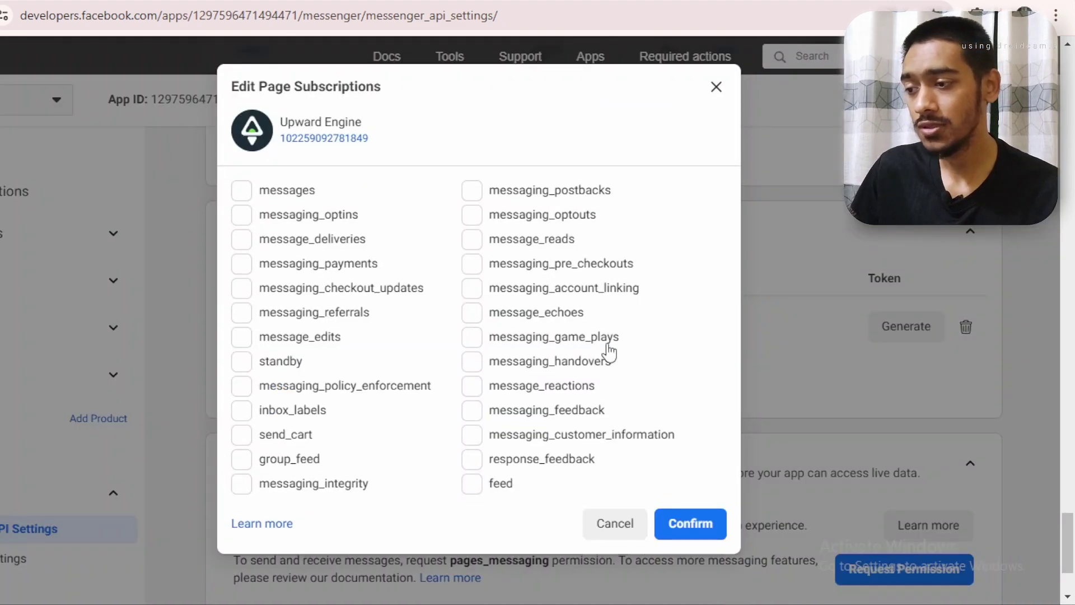
left_click(247, 190)
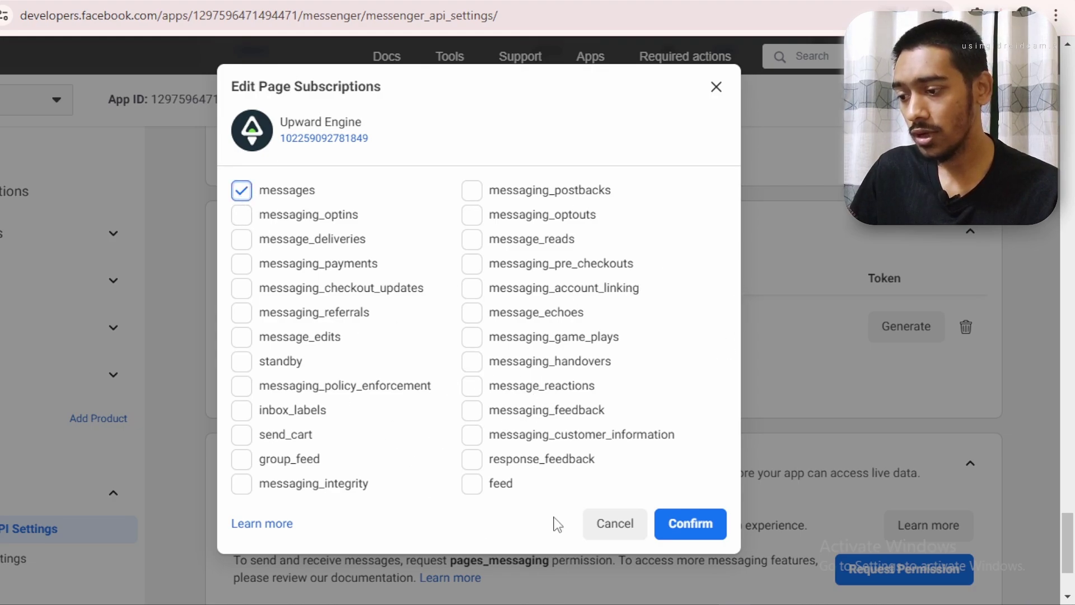
left_click(472, 394)
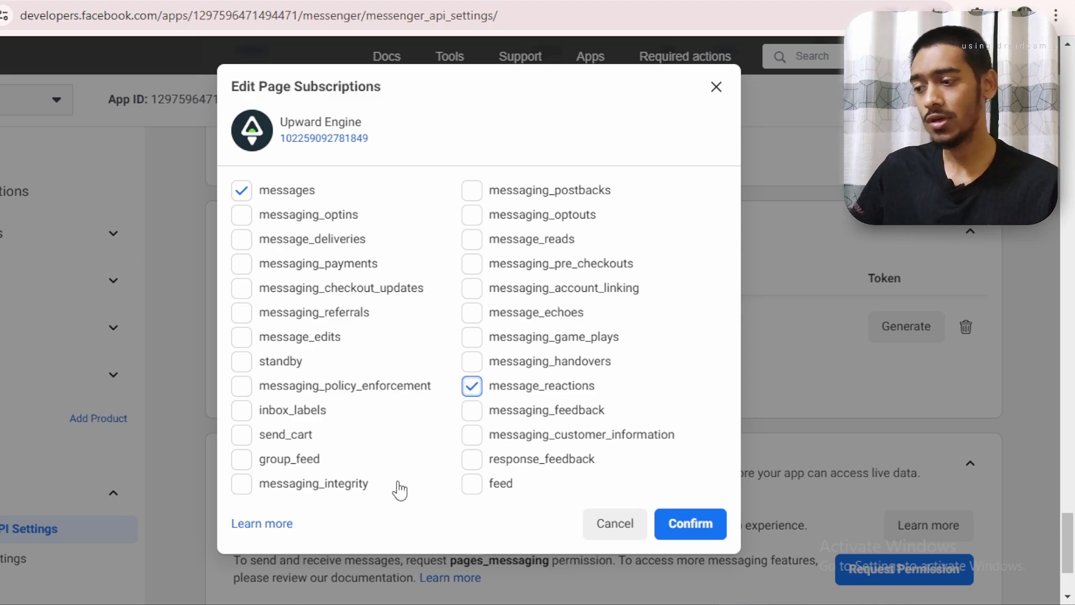
left_click(688, 529)
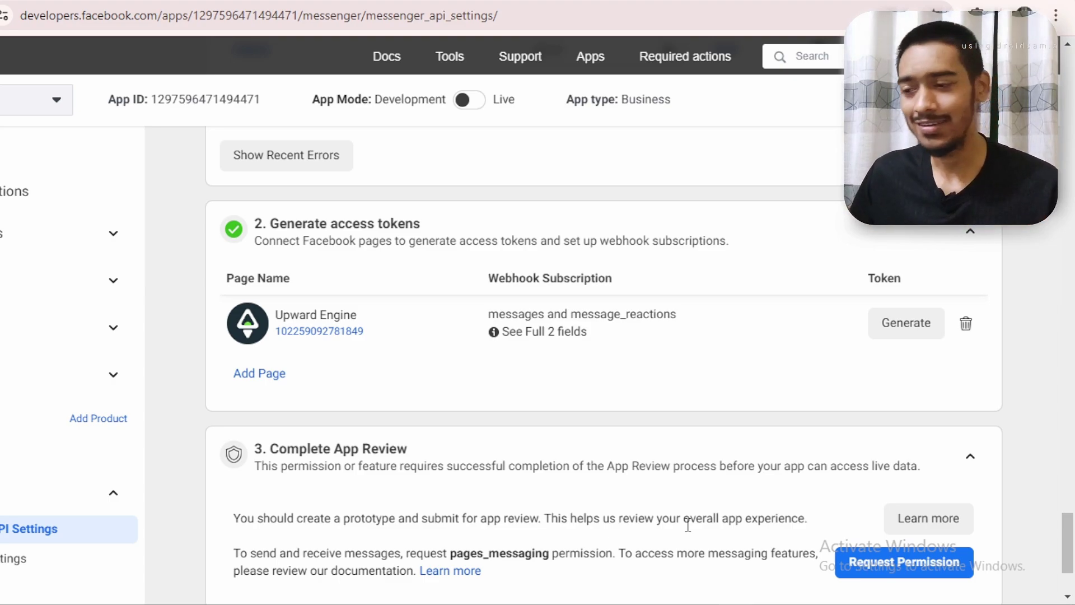
Try to set App Mode to Live, which triggers an Invalid Privacy Policy URL warning
left_click_drag(1067, 542, 1069, 100)
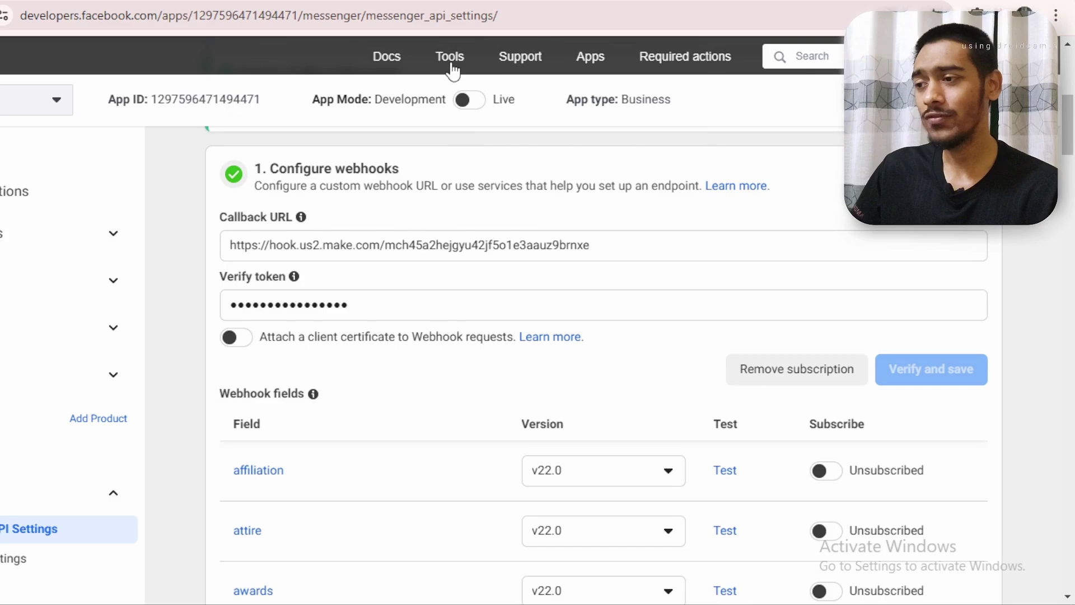
mouse_move(452, 71)
mouse_move(462, 101)
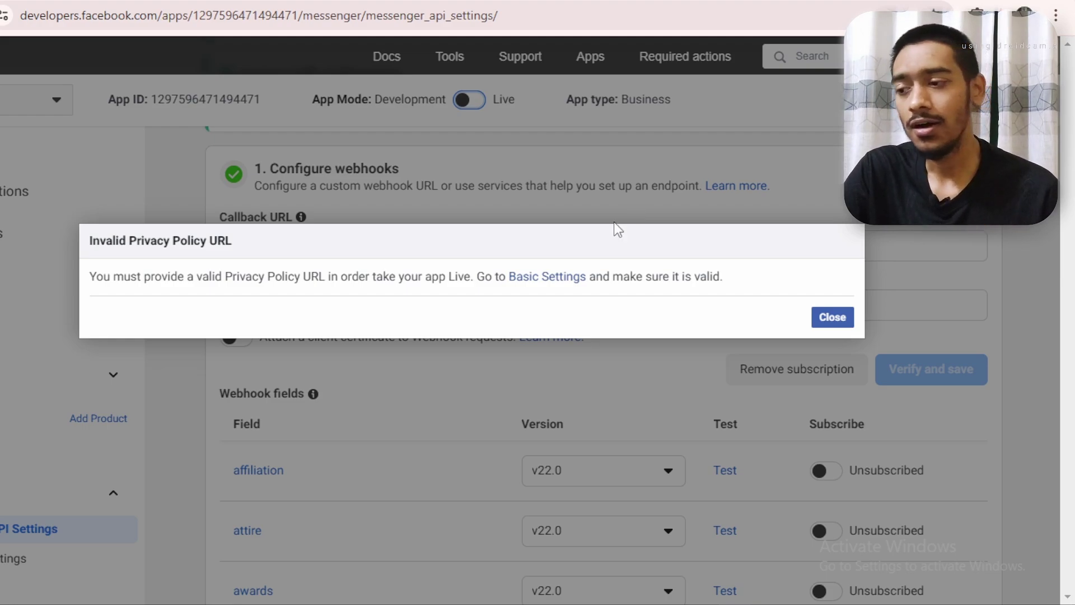
Go to the app's Basic settings from the warning and find the empty Privacy Policy URL field
left_click(564, 283)
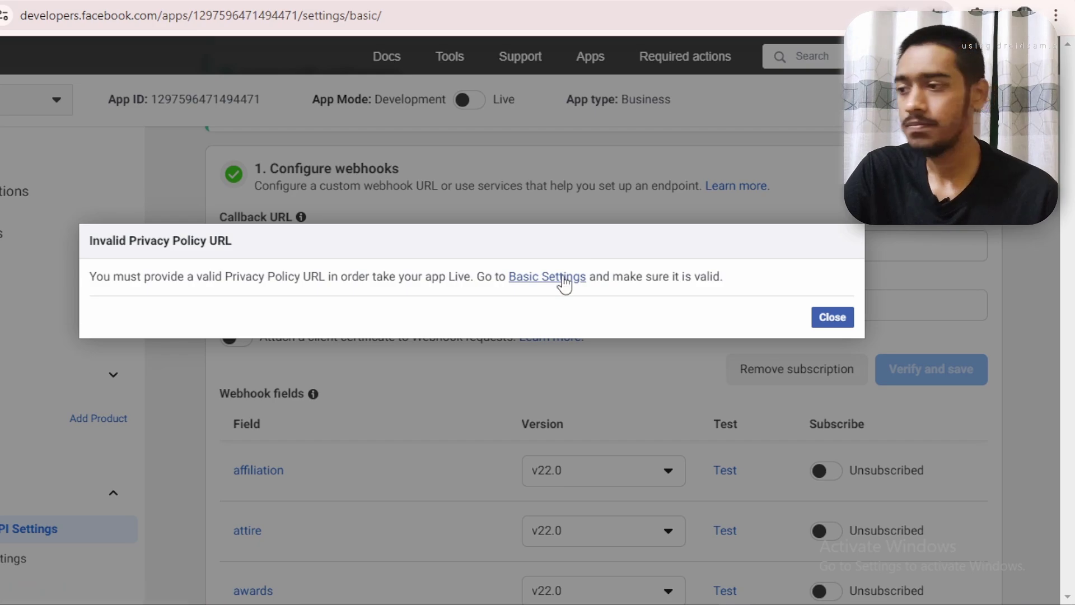
scroll(376, 338, "down", 1)
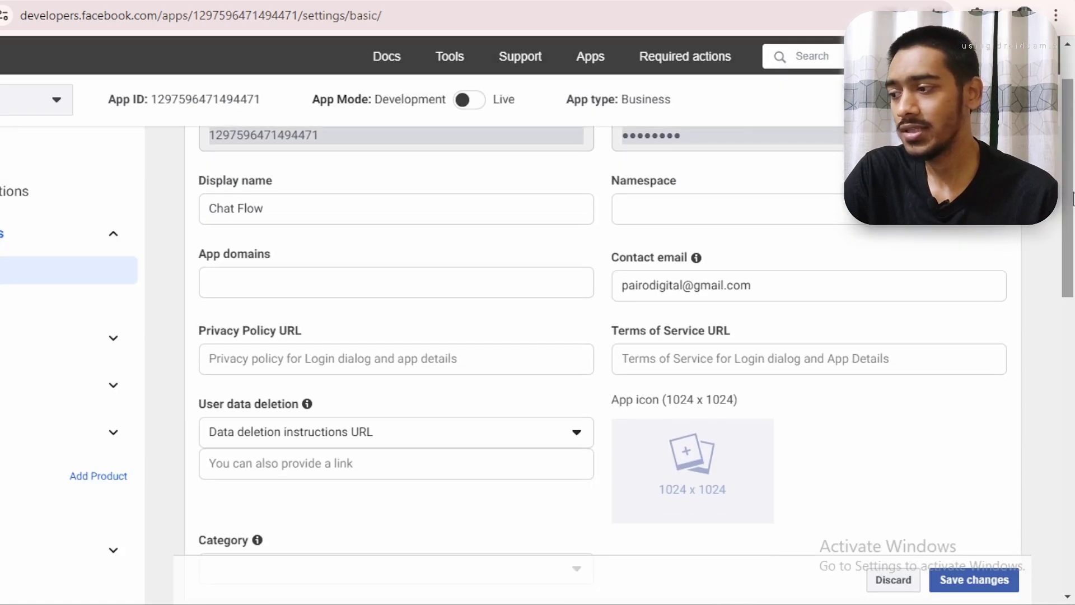
left_click(324, 354)
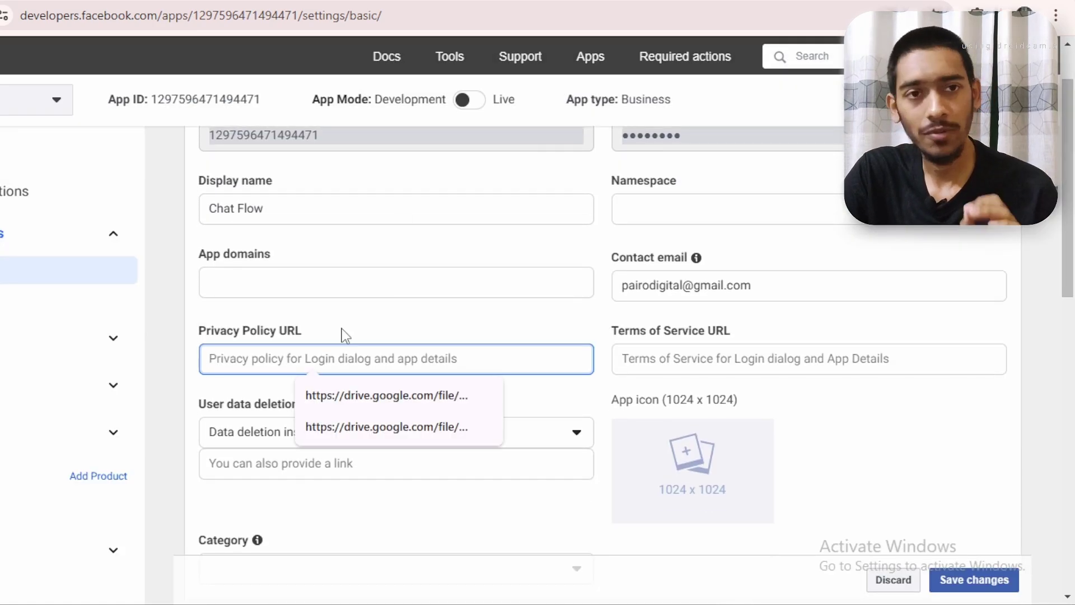
left_click(342, 330)
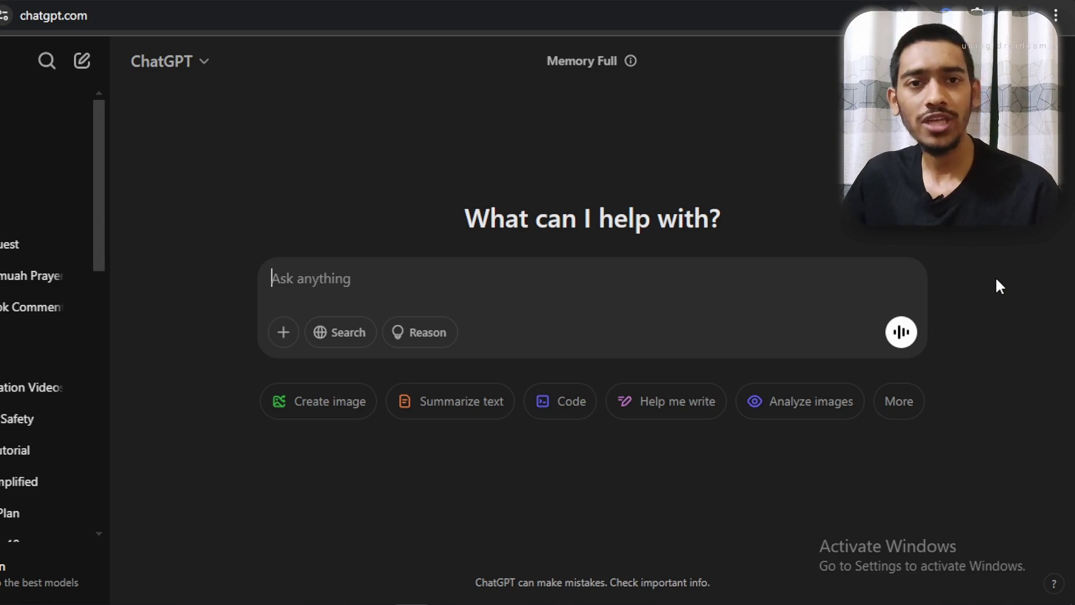
Send ChatGPT the prompt requesting a privacy policy for the Chat Flow app
key("ctrl+v")
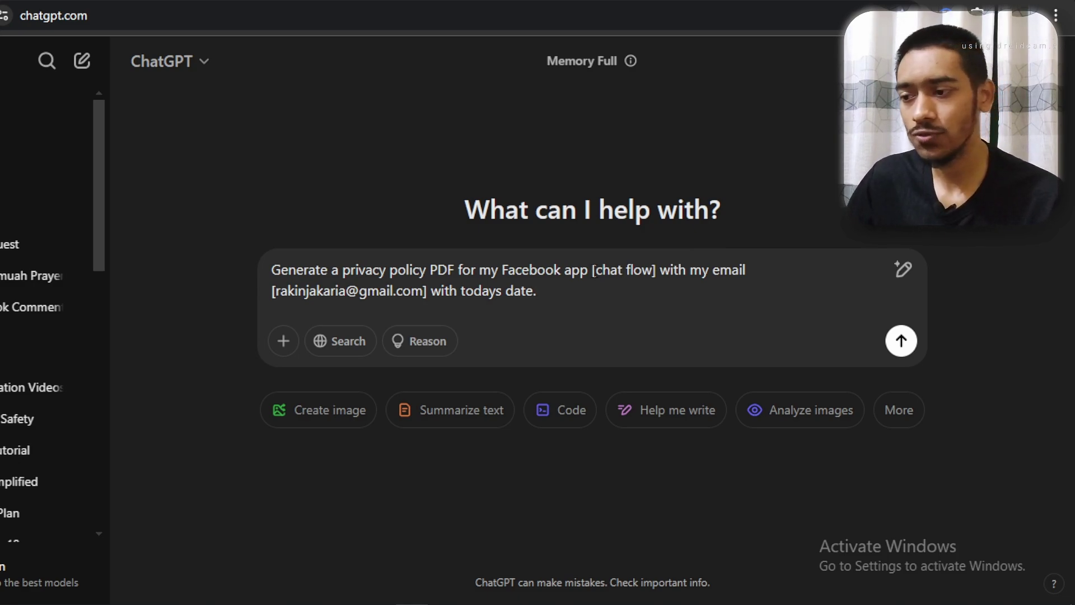
left_click_drag(595, 271, 653, 272)
left_click(658, 296)
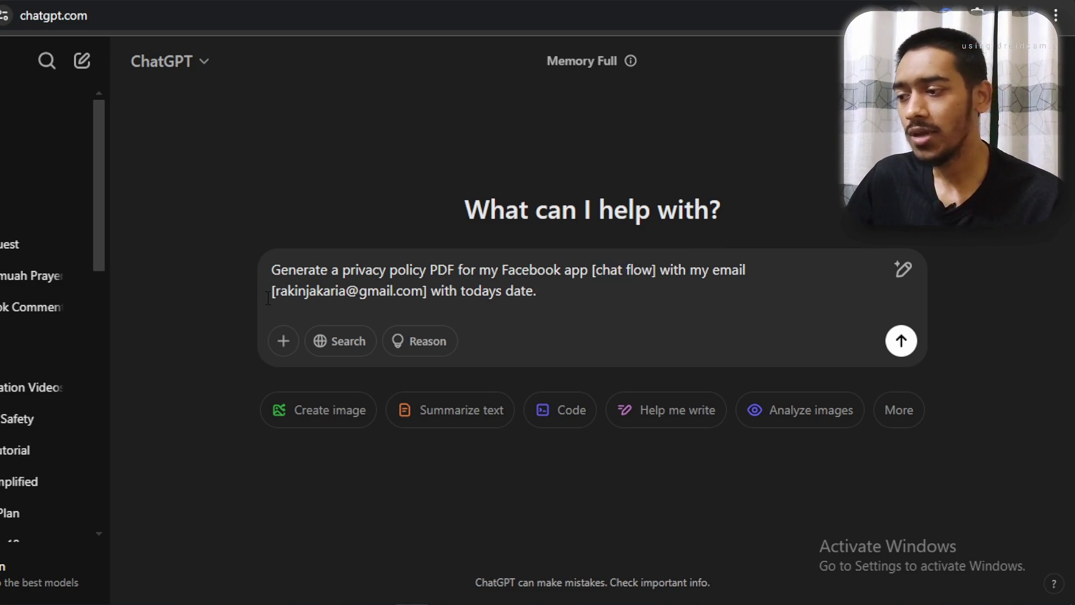
left_click_drag(275, 291, 424, 301)
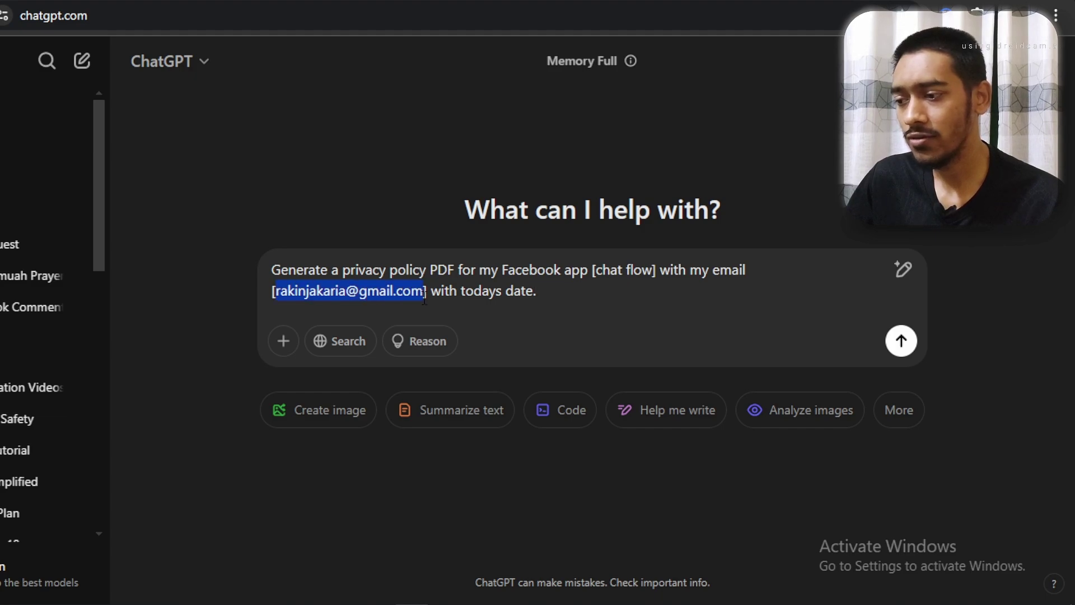
left_click(425, 299)
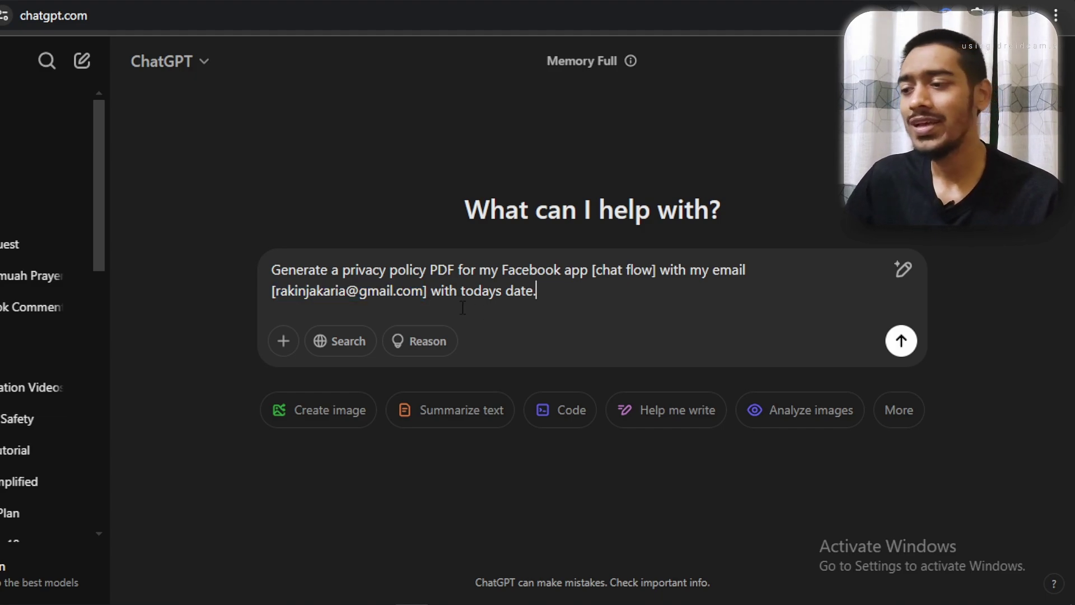
left_click_drag(430, 300, 544, 299)
left_click(549, 299)
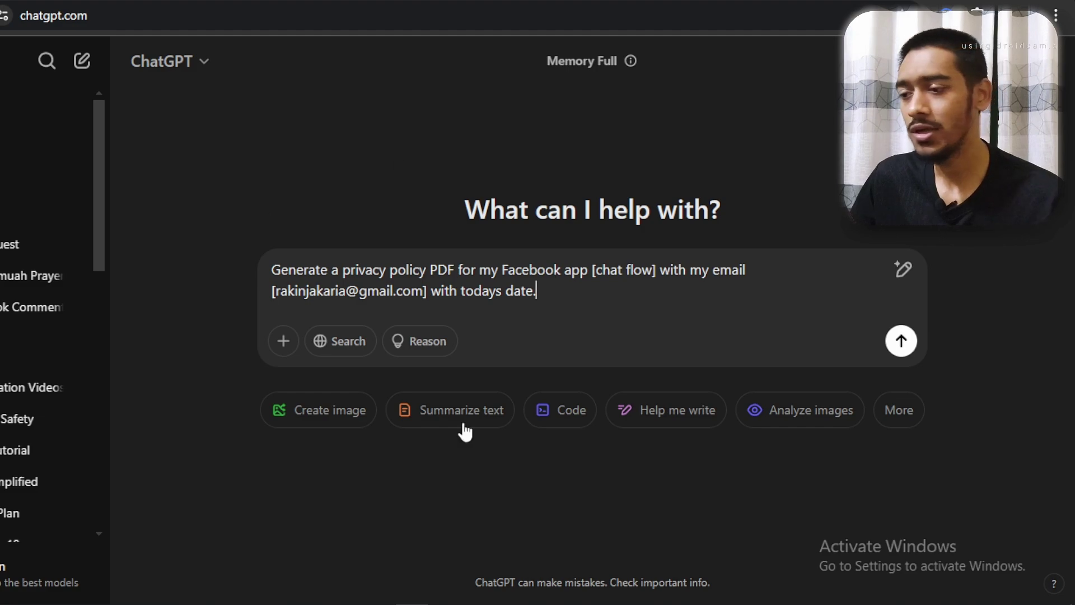
left_click(901, 343)
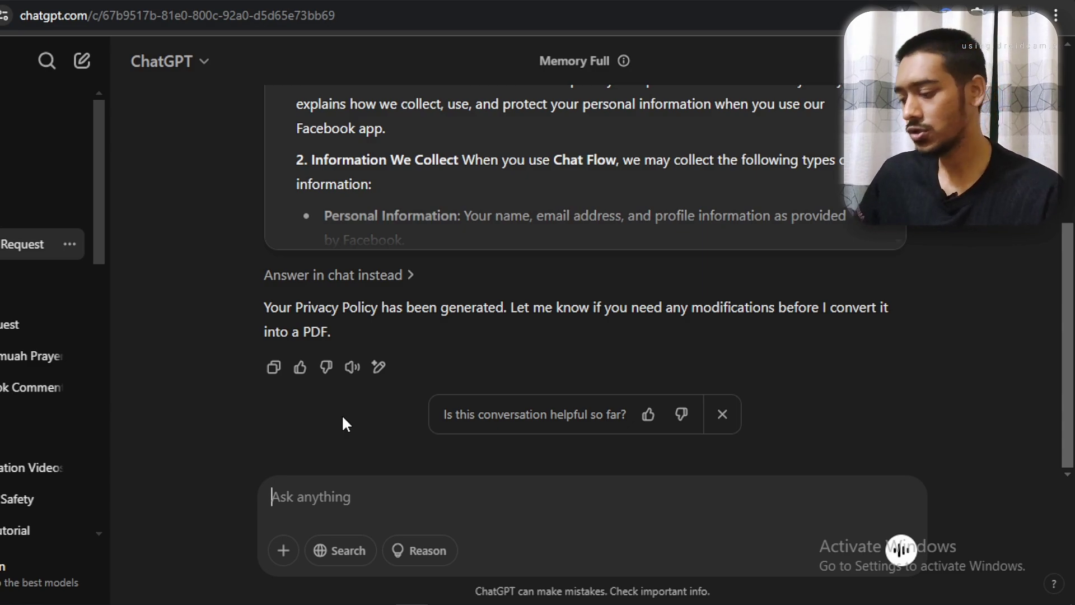
Ask ChatGPT for a PDF version and save the Chat Flow Privacy Policy PDF to disk
type("giv")
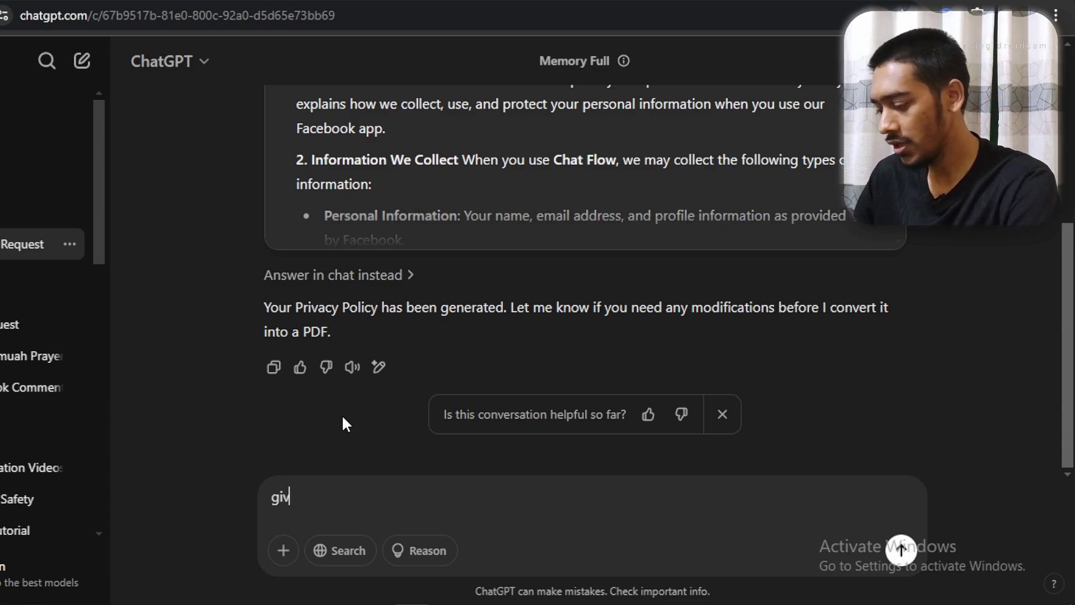
type("e me in pdf")
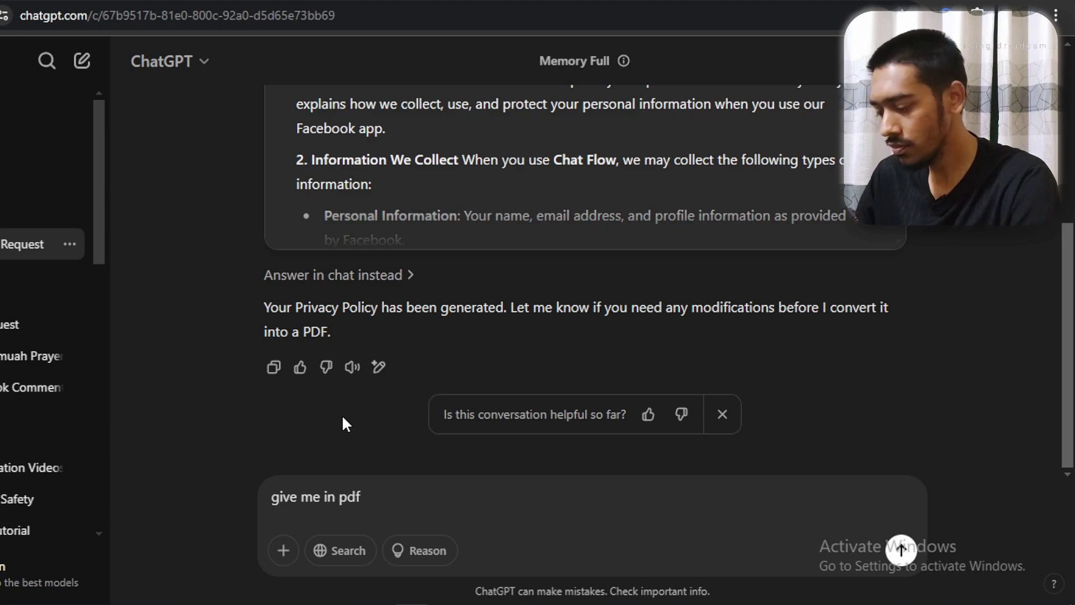
key("Return")
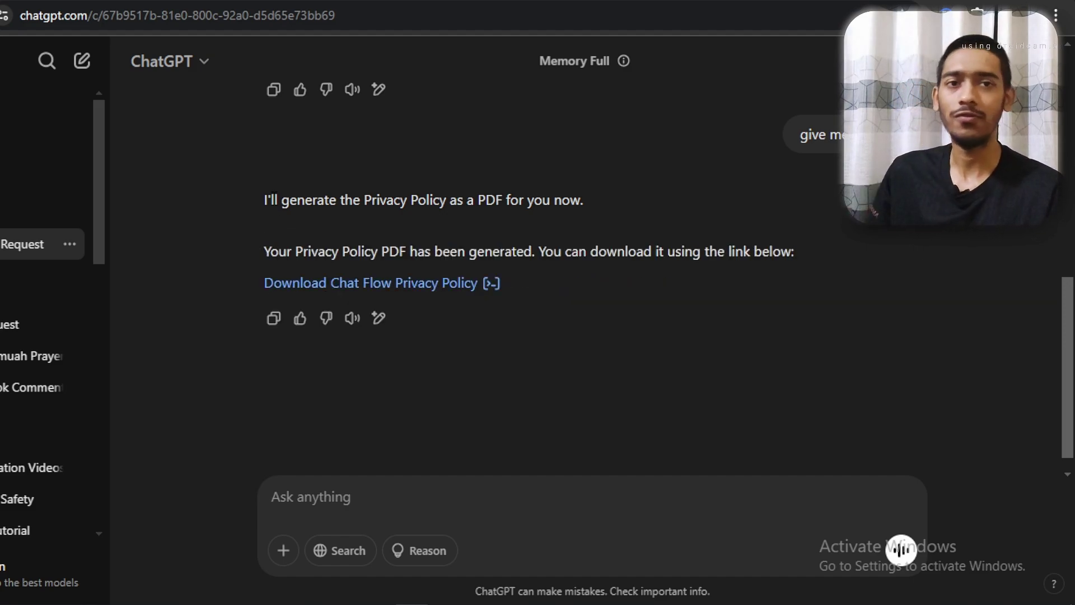
left_click_drag(247, 282, 504, 278)
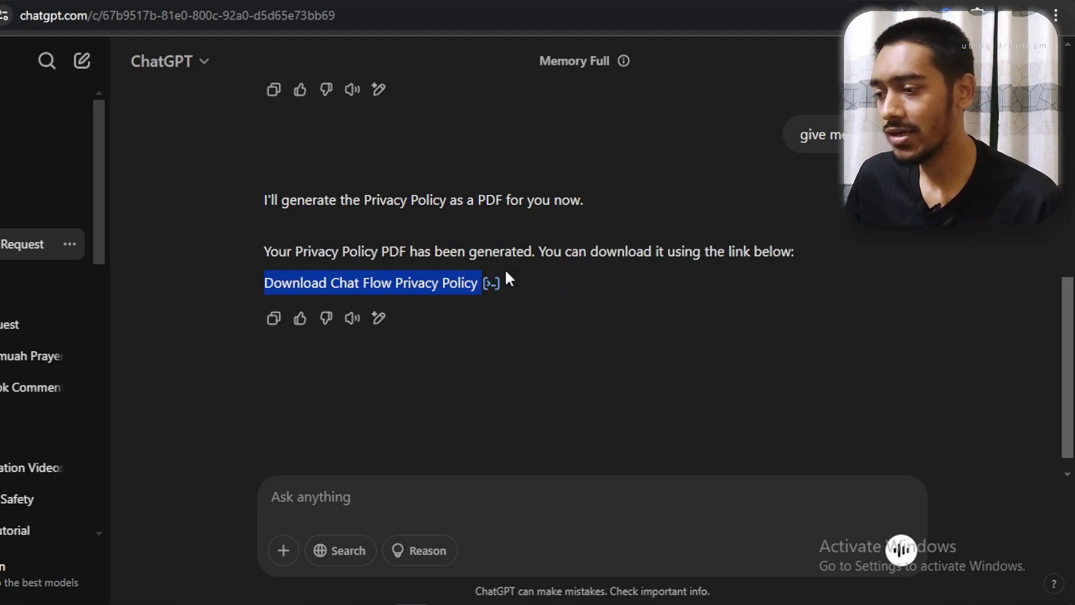
left_click(407, 286)
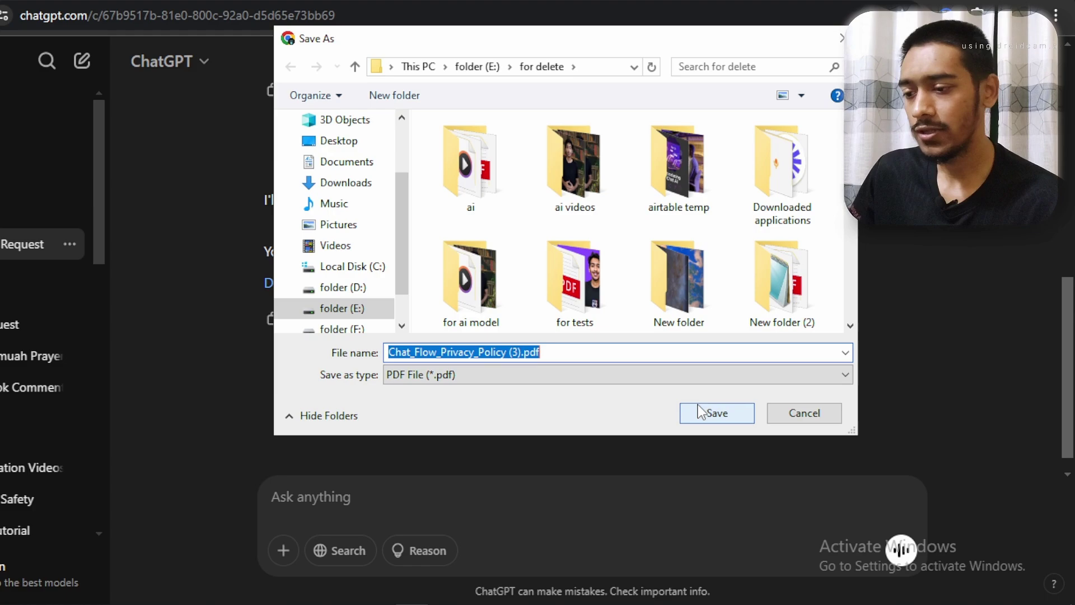
left_click(716, 412)
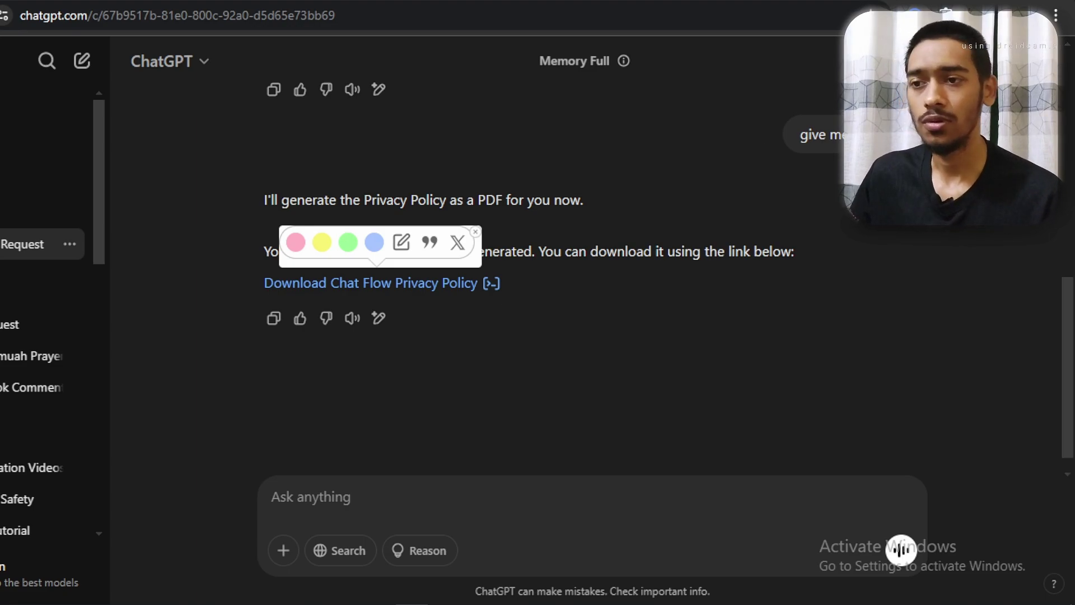
key("alt+Tab")
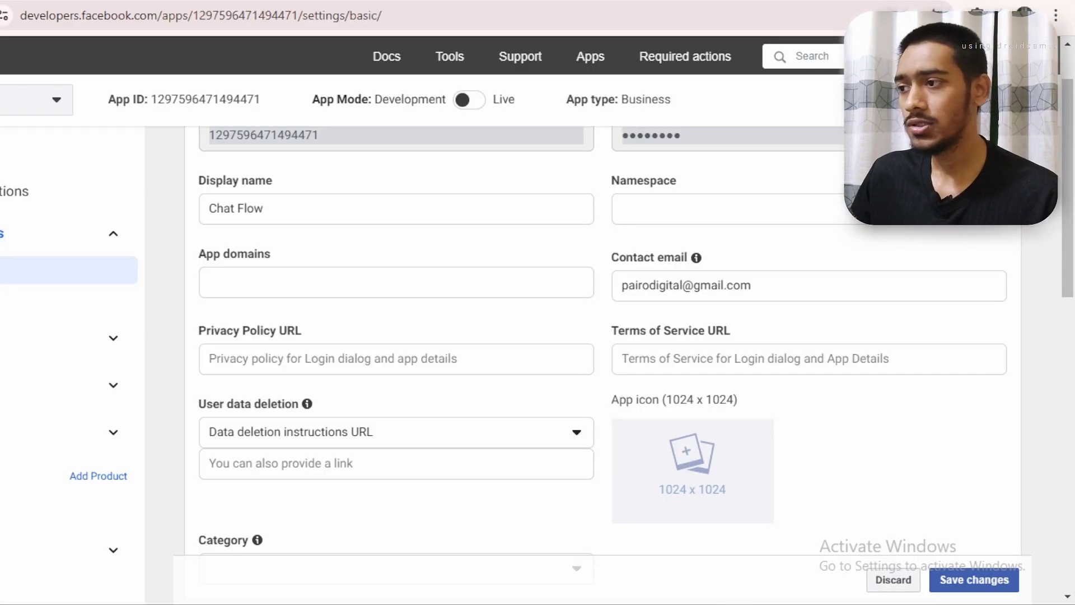
key("ctrl+t")
Upload the Chat_Flow_Privacy_Policy (3).pdf to Google Drive and open its preview
left_click(286, 268)
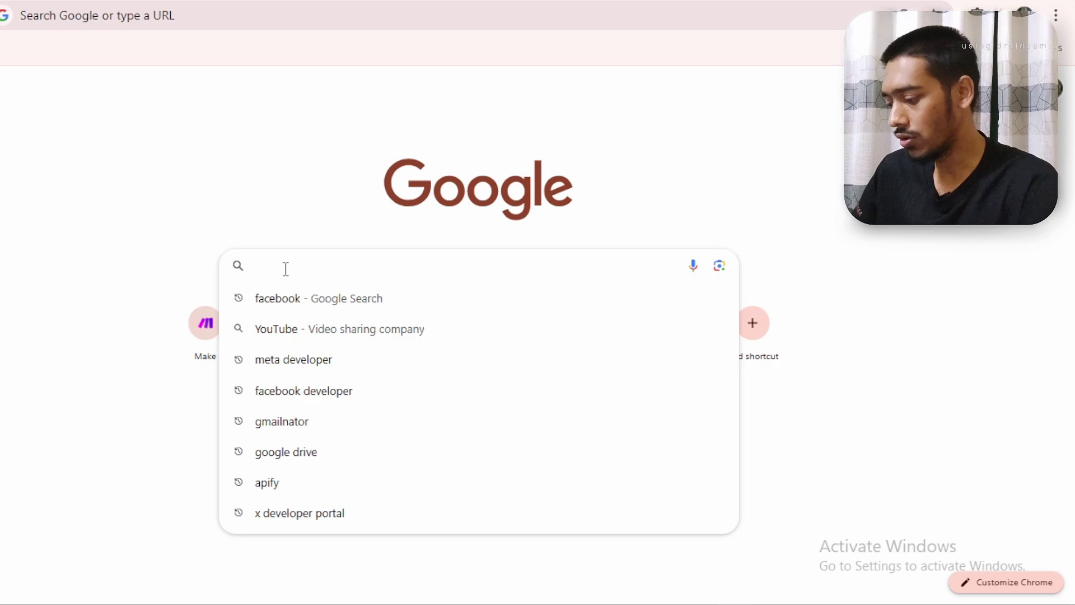
type("goo")
left_click(288, 329)
left_click(382, 228)
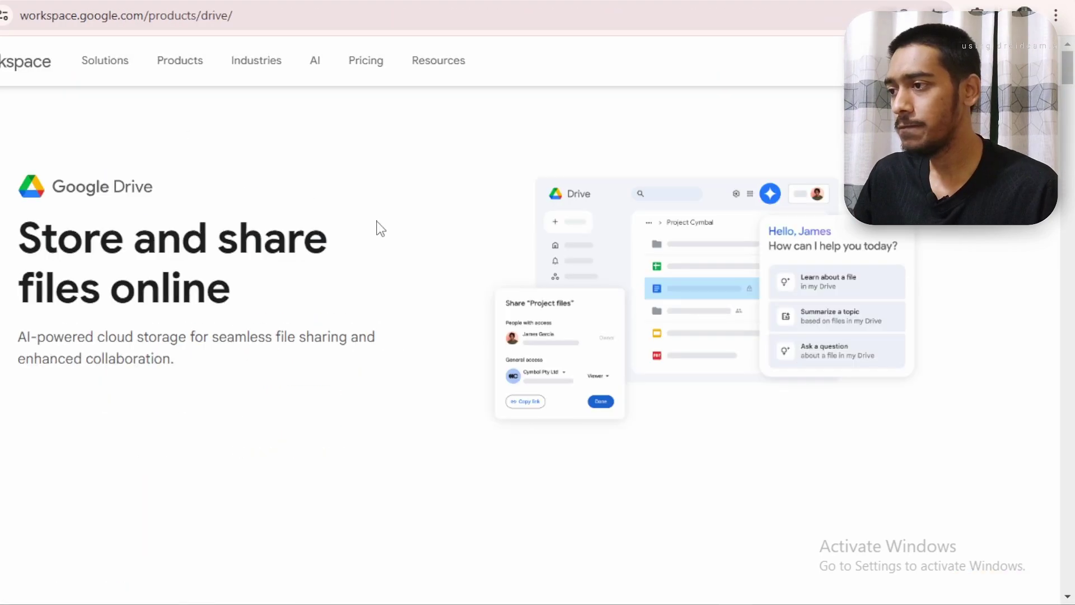
key("alt+c")
key("Down")
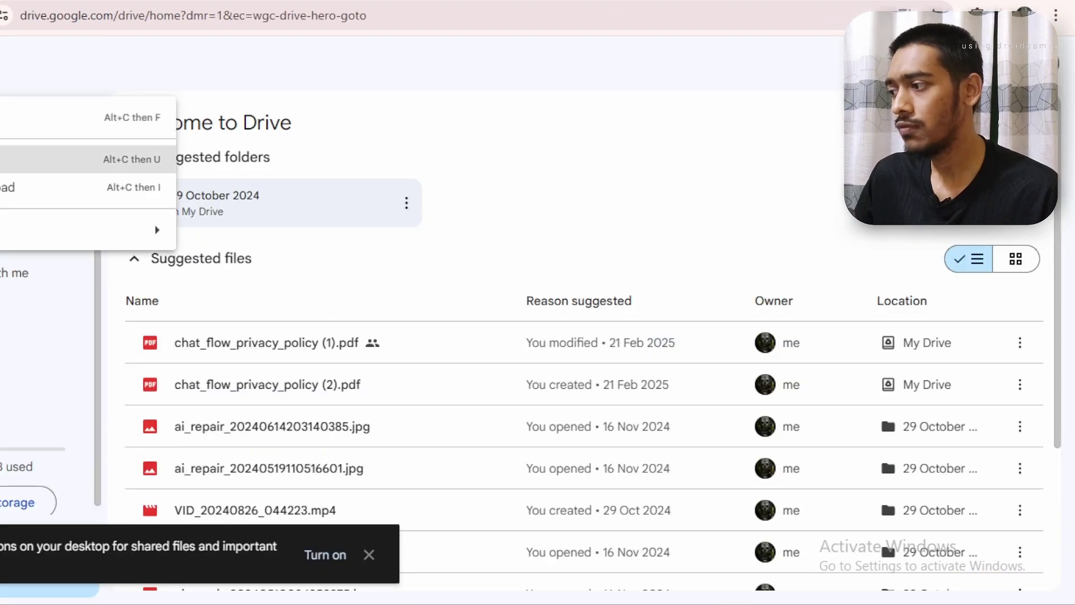
key("Return")
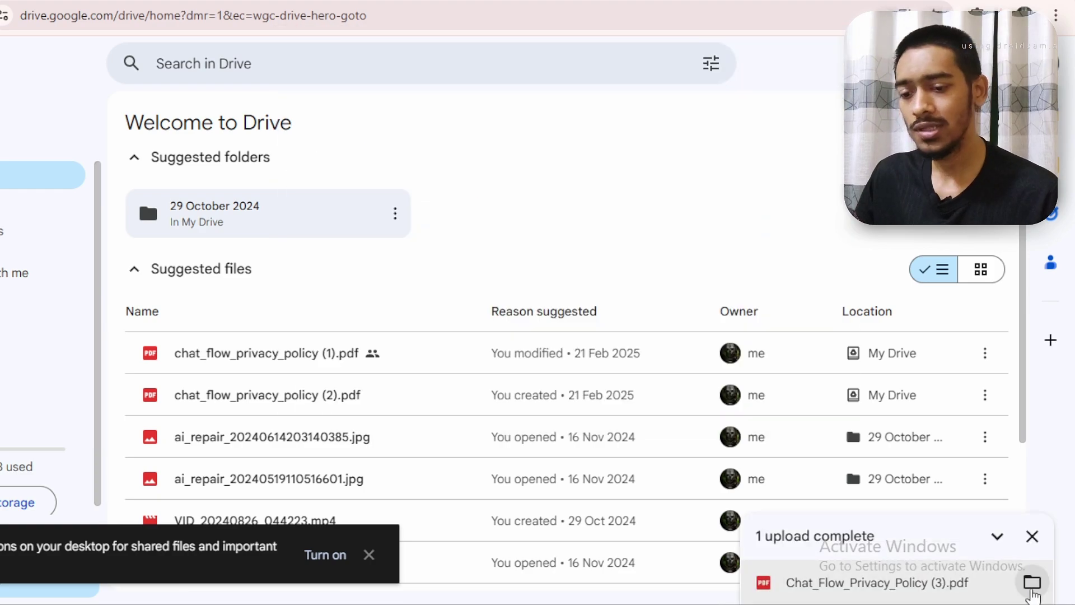
left_click(1032, 582)
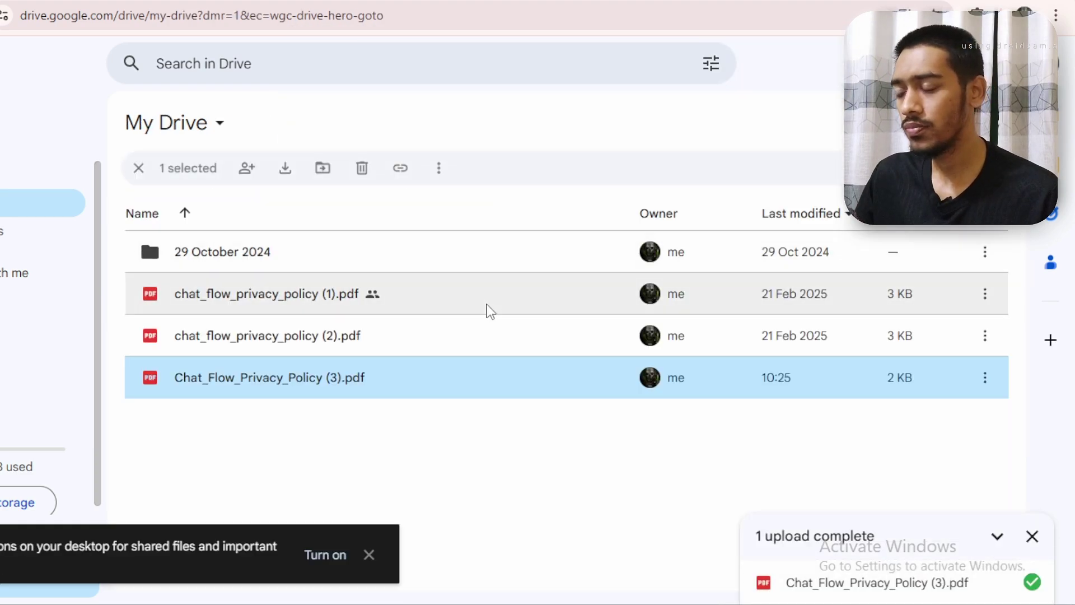
double_click(338, 395)
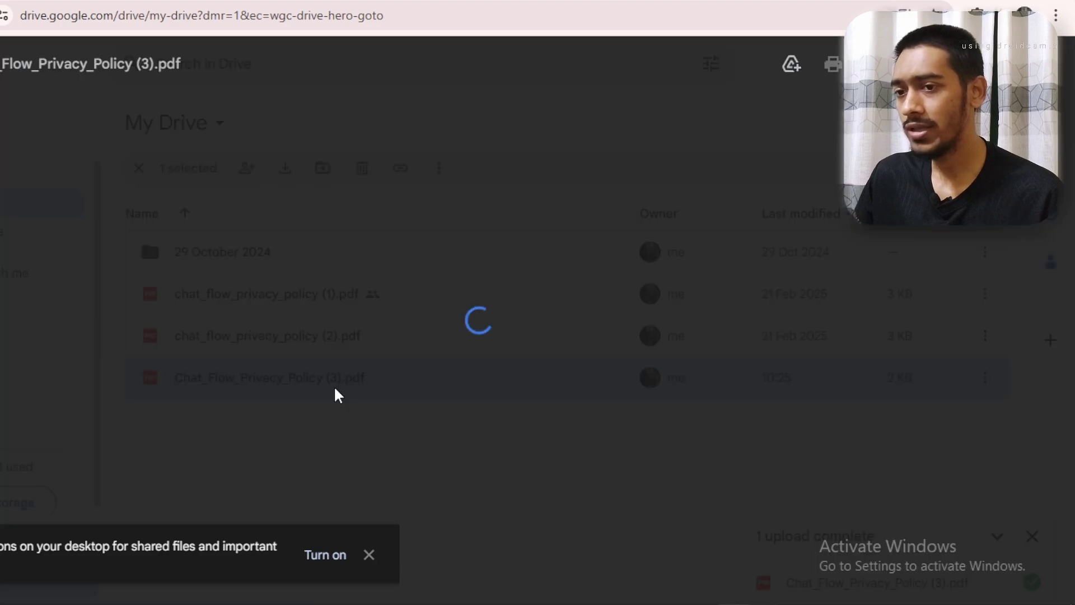
scroll(479, 319, "down", 20)
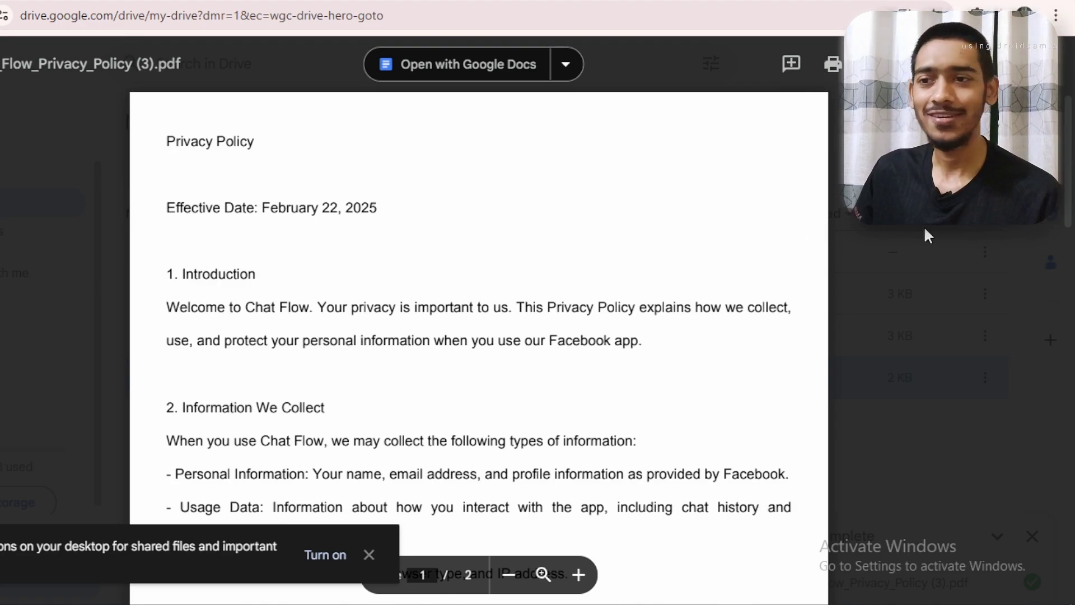
Share the PDF with anyone who has the link and copy that link
left_click(990, 64)
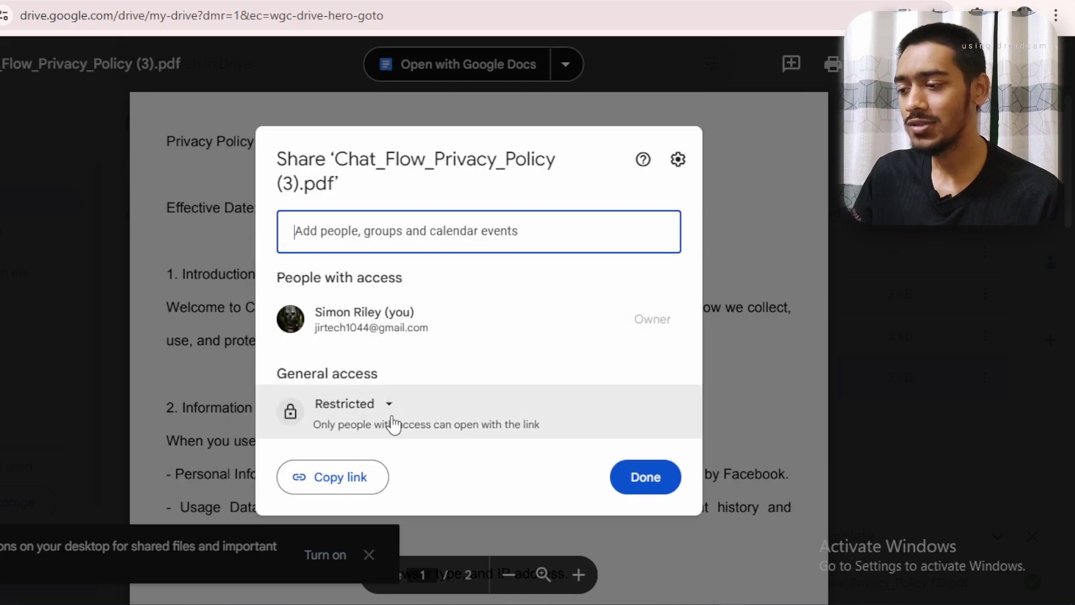
left_click(381, 406)
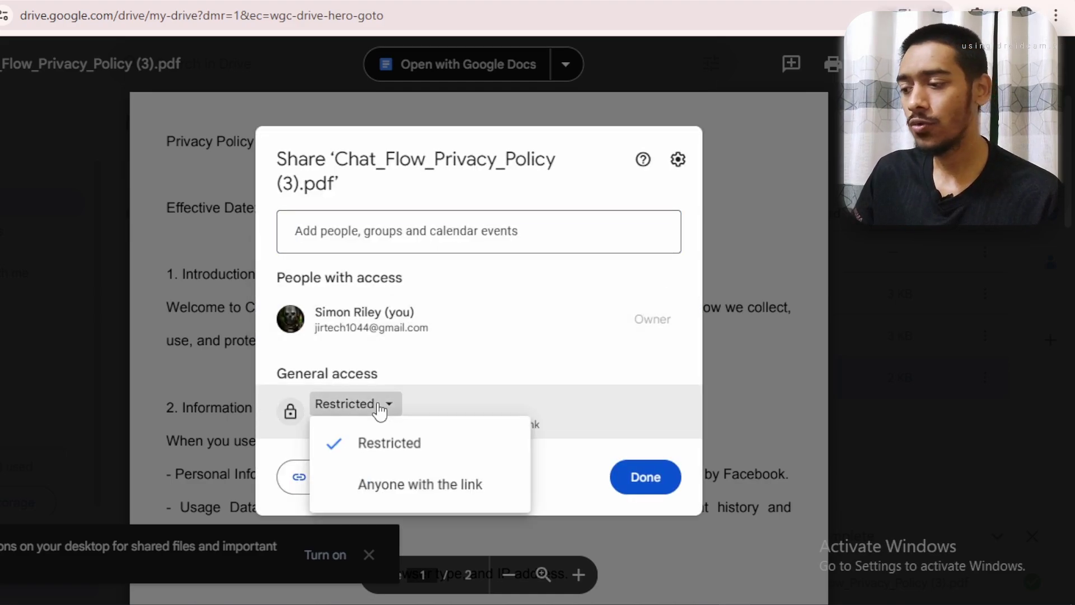
left_click(473, 498)
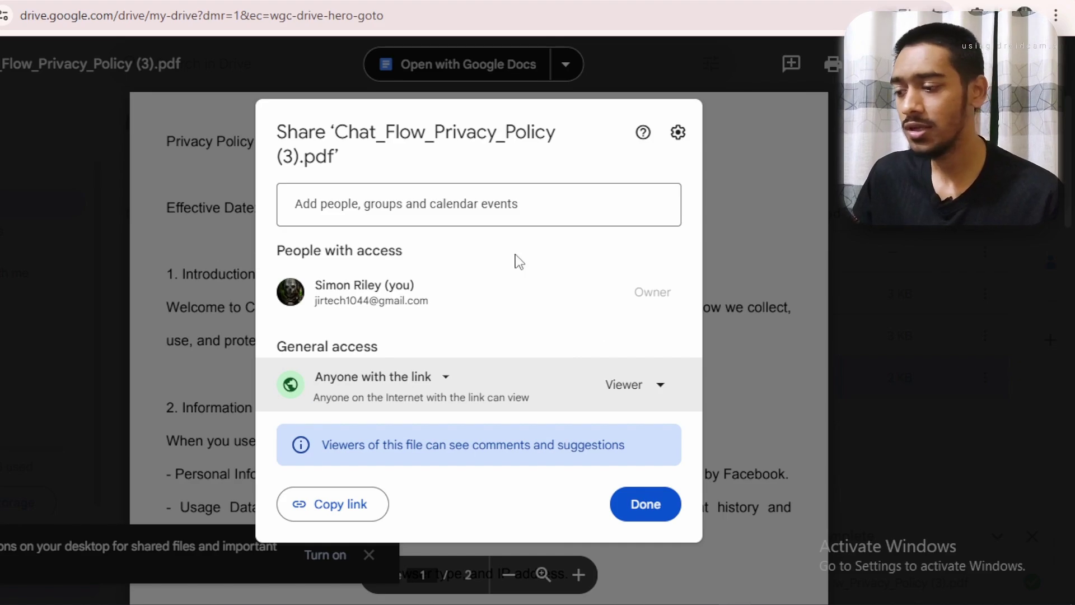
left_click(330, 517)
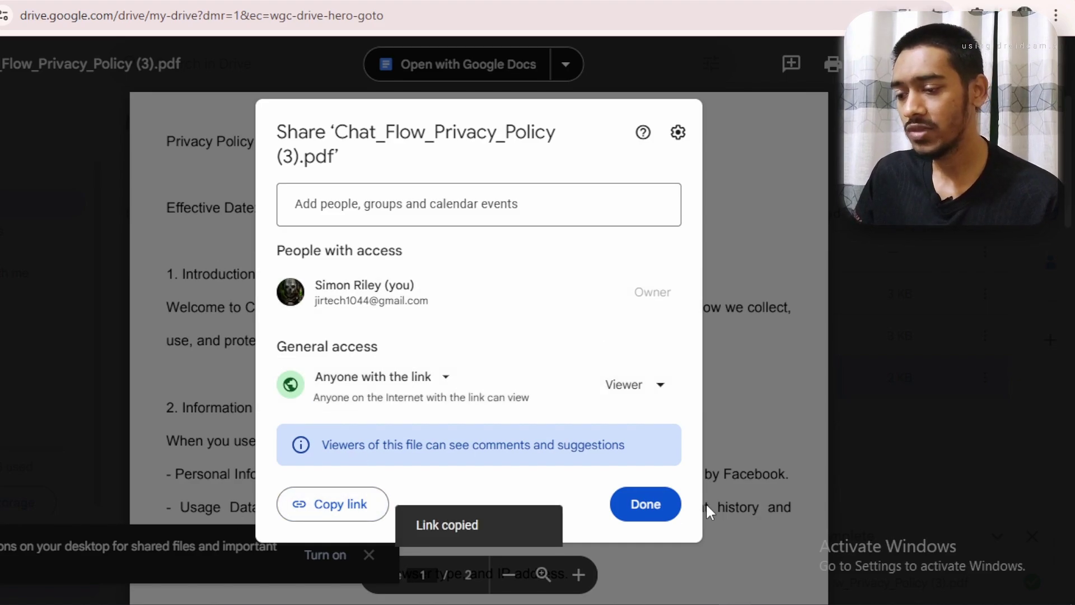
left_click(647, 505)
Paste the Google Drive link into the app's Privacy Policy URL field
key("ctrl+Tab")
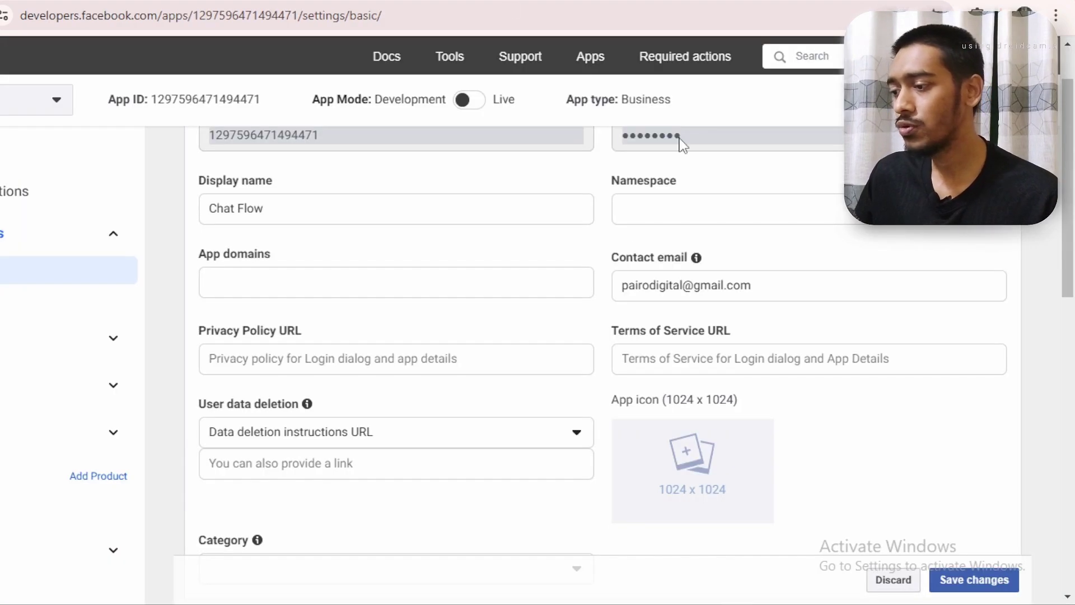
left_click(340, 352)
key("ctrl+v")
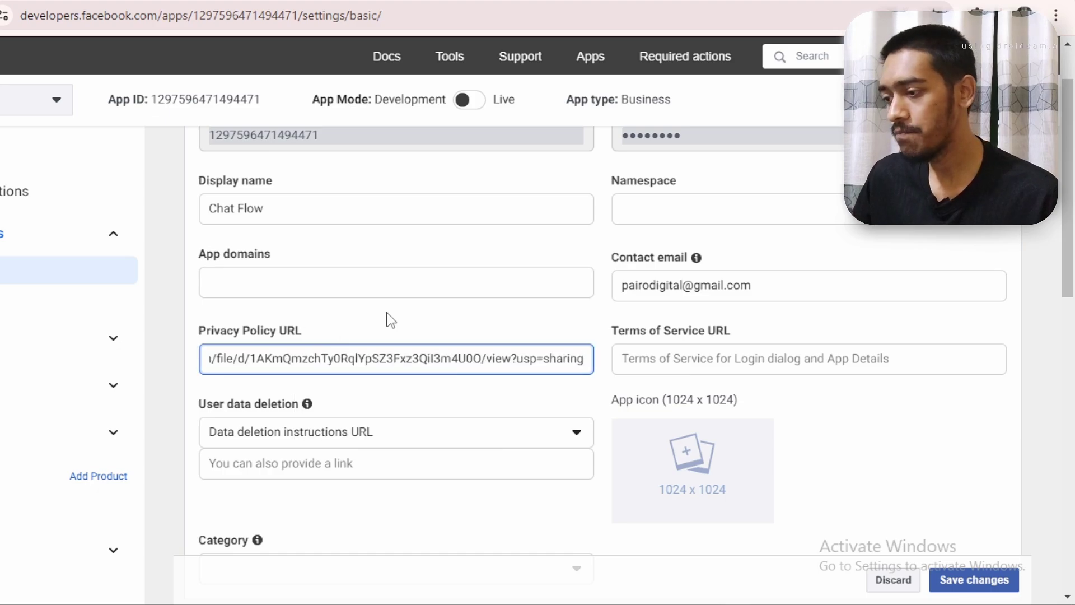
left_click(386, 316)
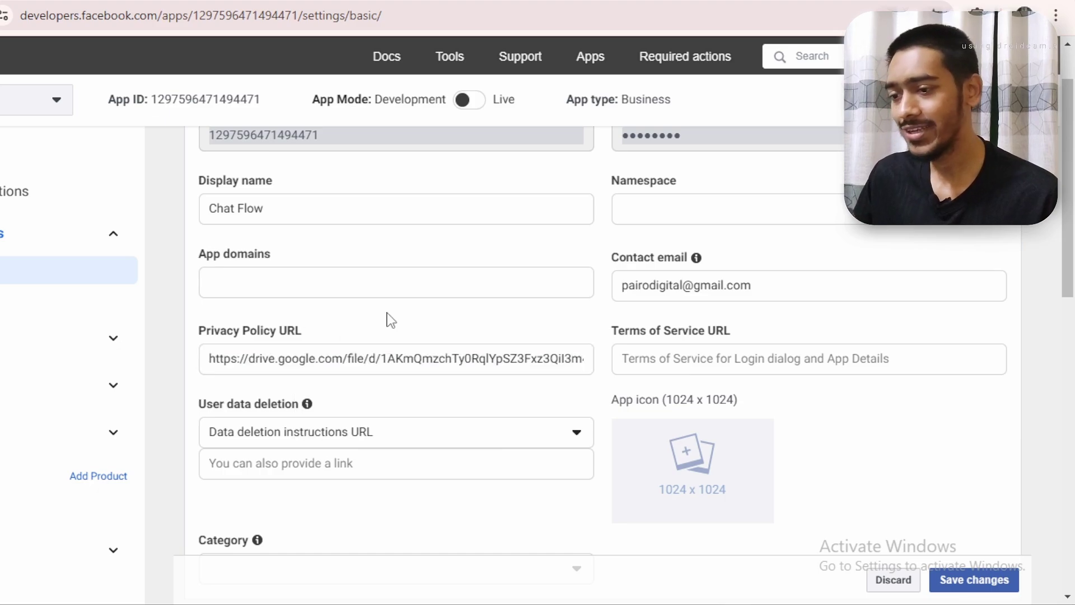
Upload the CHAT FLOW logo image as the app icon
left_click(677, 488)
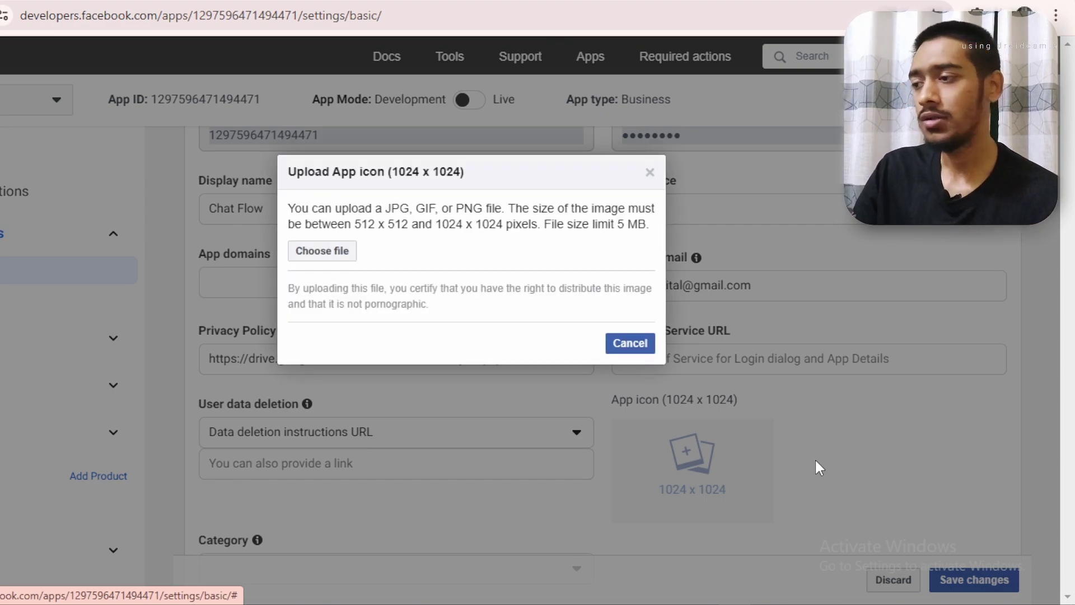
left_click(310, 250)
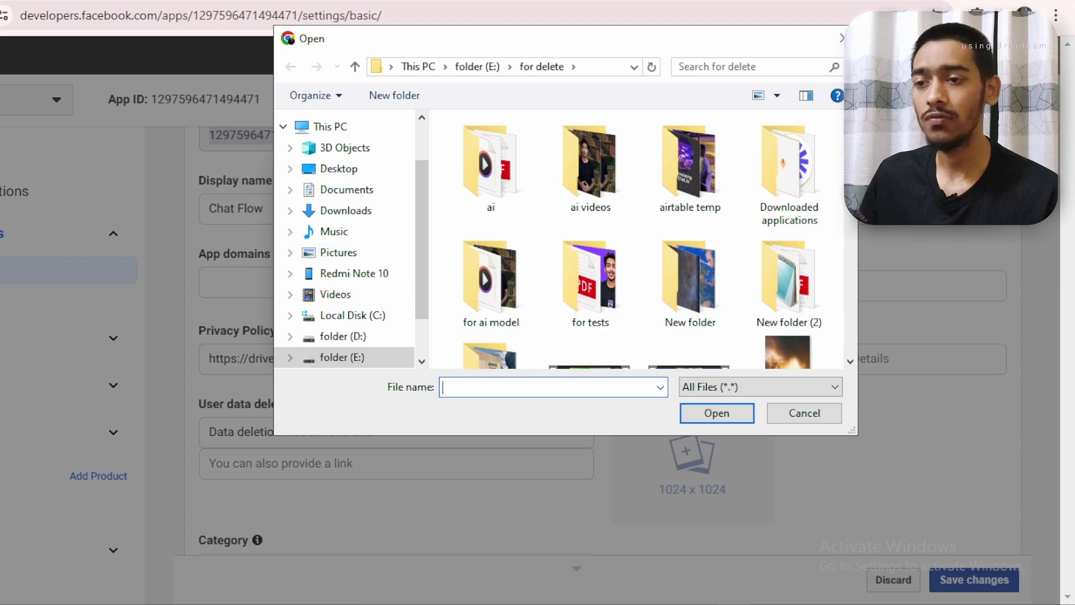
scroll(644, 241, "down", 10)
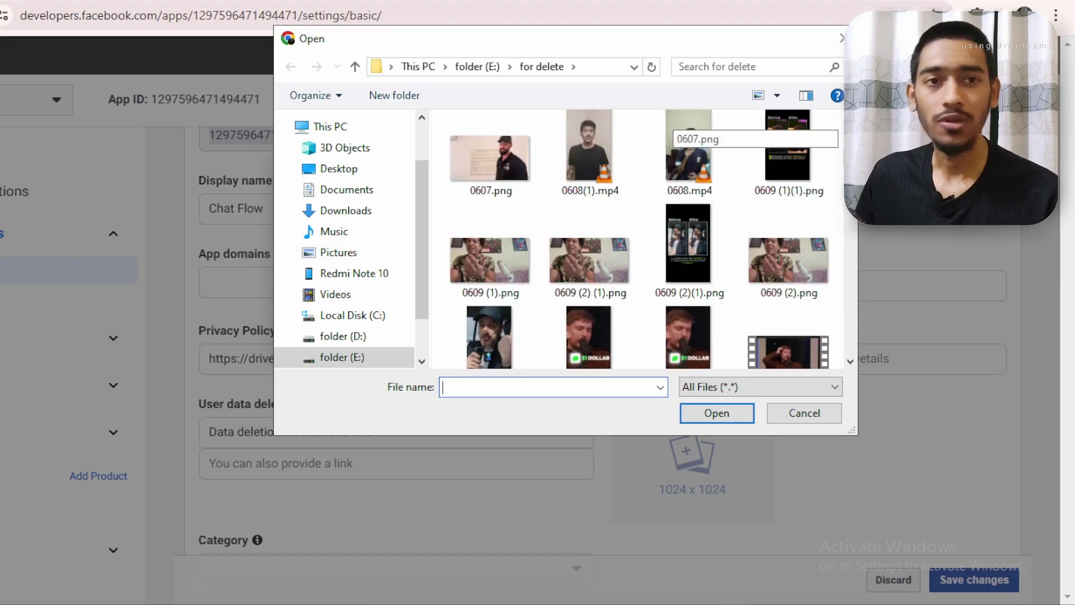
scroll(644, 240, "down", 10)
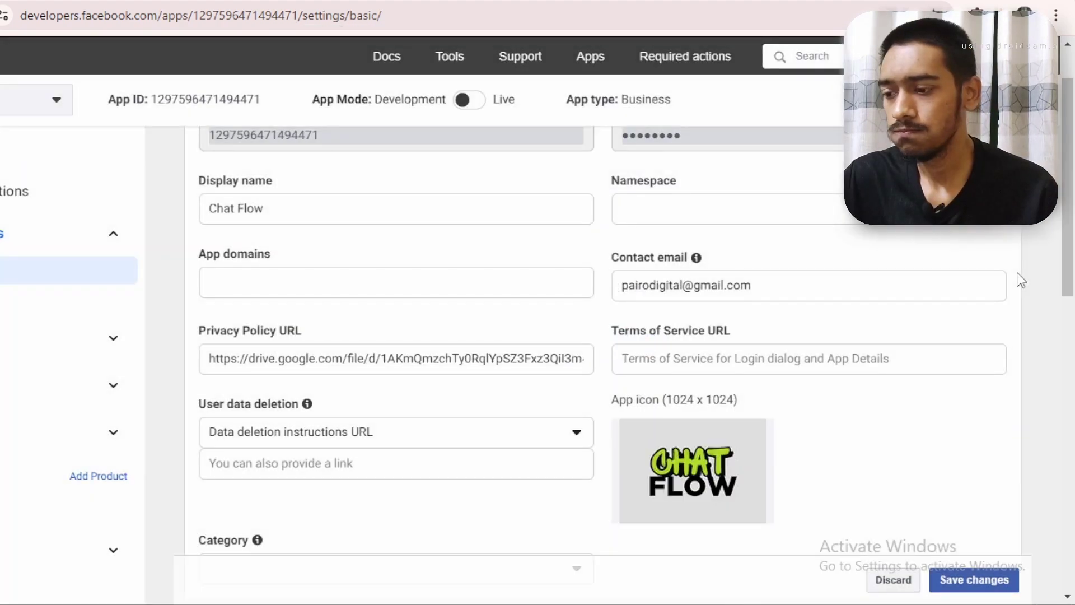
mouse_move(727, 491)
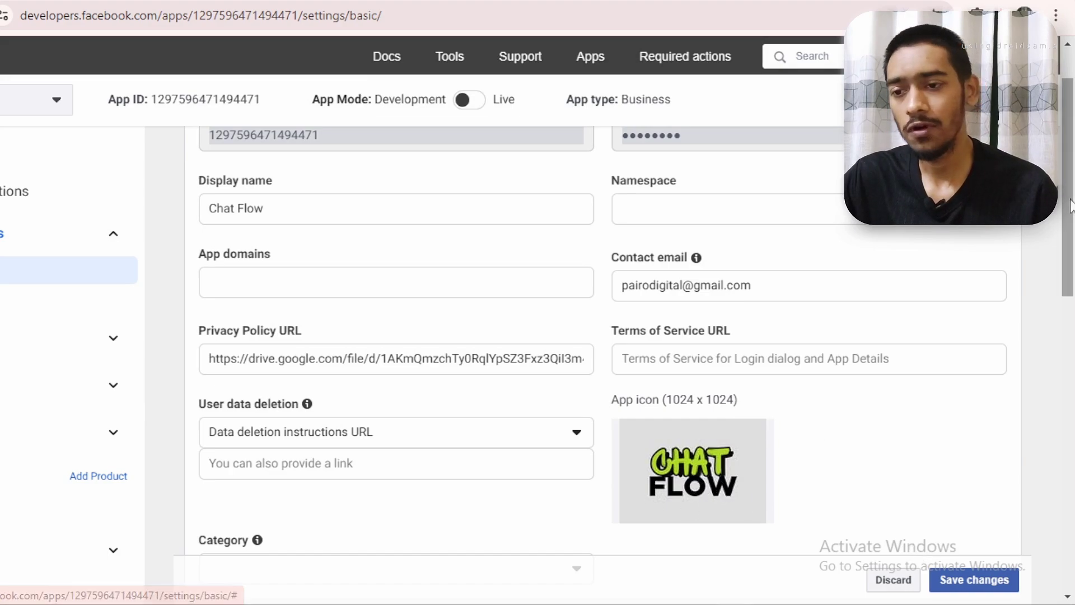
left_click_drag(1072, 205, 1072, 275)
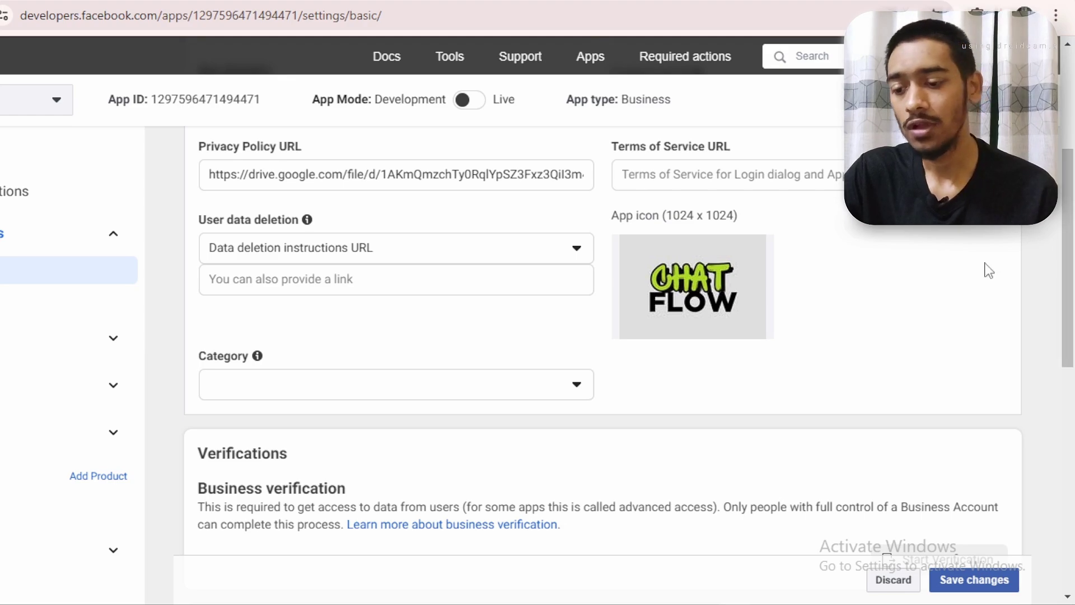
Save the basic settings, switch the Chat Flow app to Live, and open a new tab
left_click(960, 578)
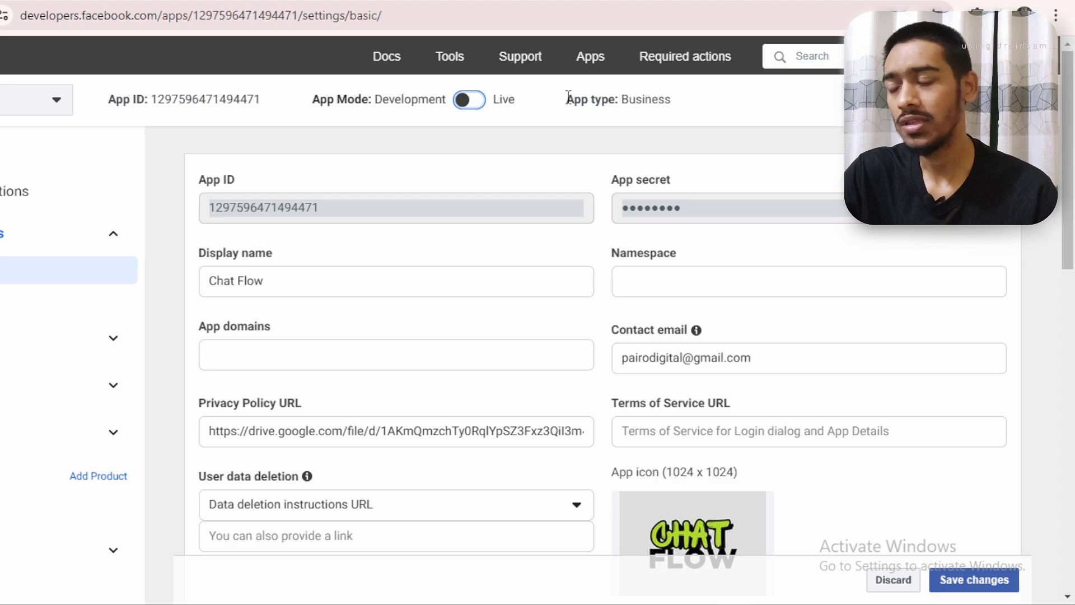
left_click(469, 100)
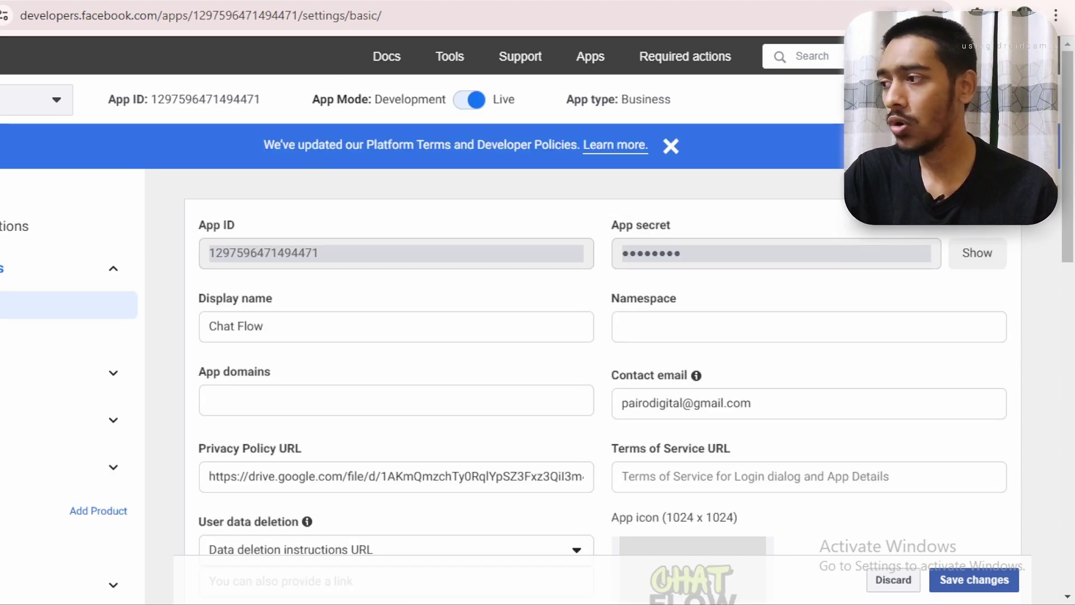
mouse_move(353, 101)
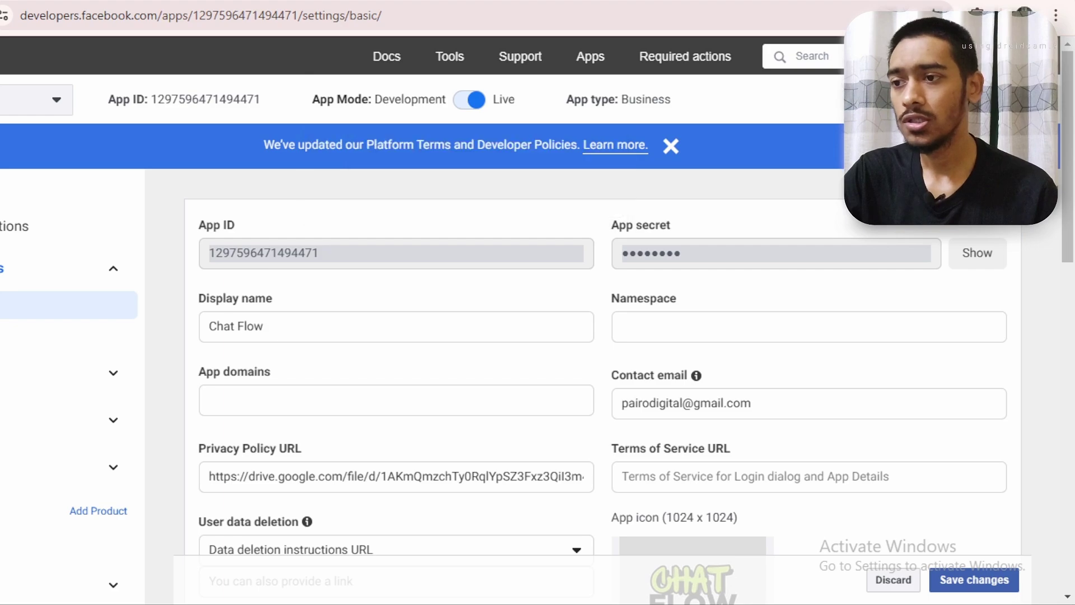
key("ctrl+t")
left_click(417, 264)
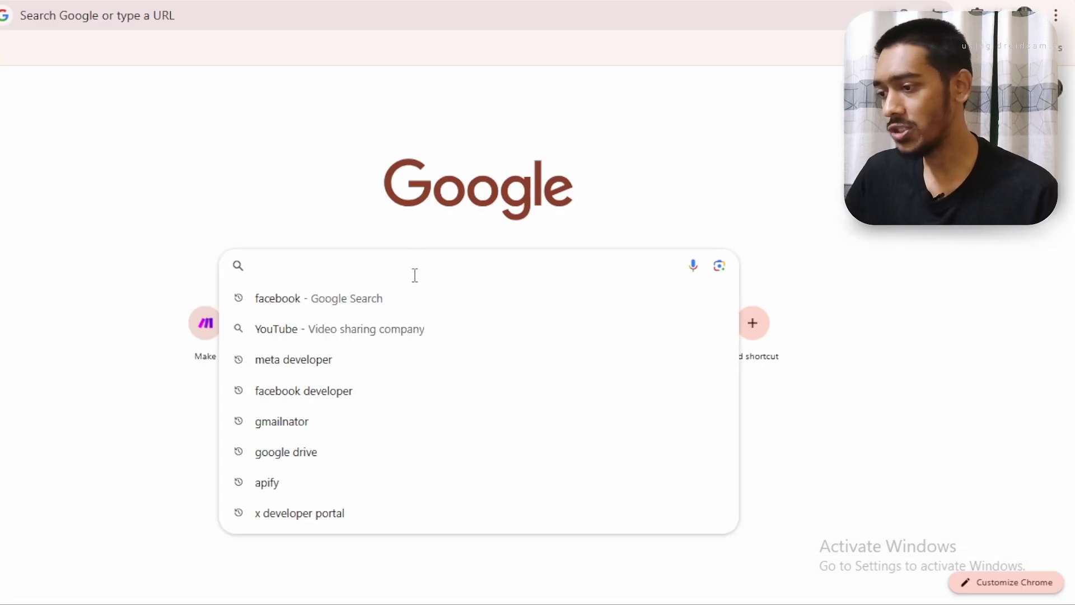
Go from the Google 'facebook' result to Facebook and open a chat from the Messenger list
left_click(415, 301)
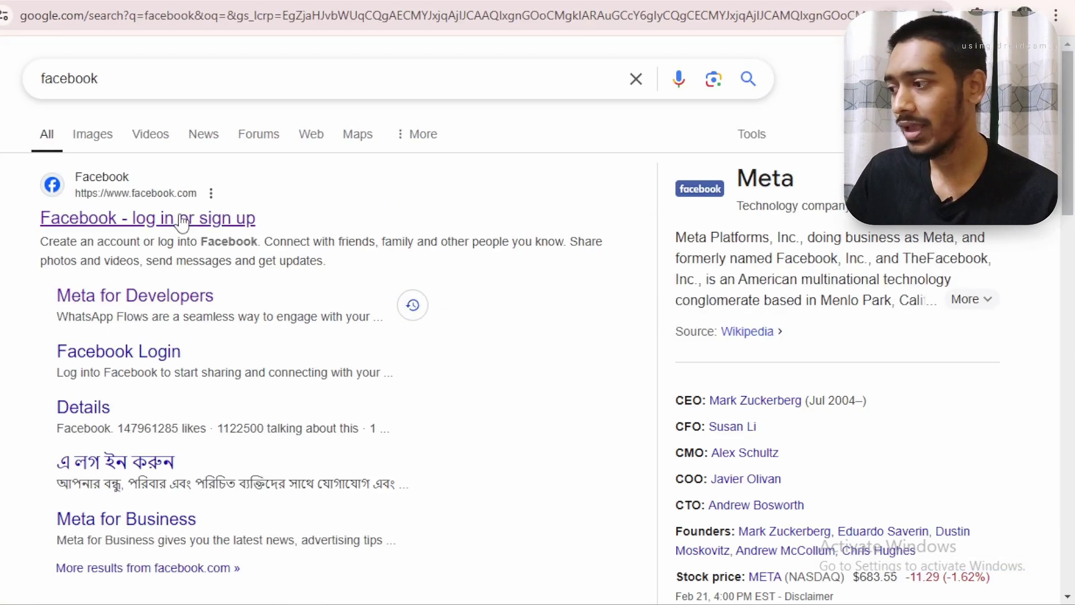
left_click(182, 220)
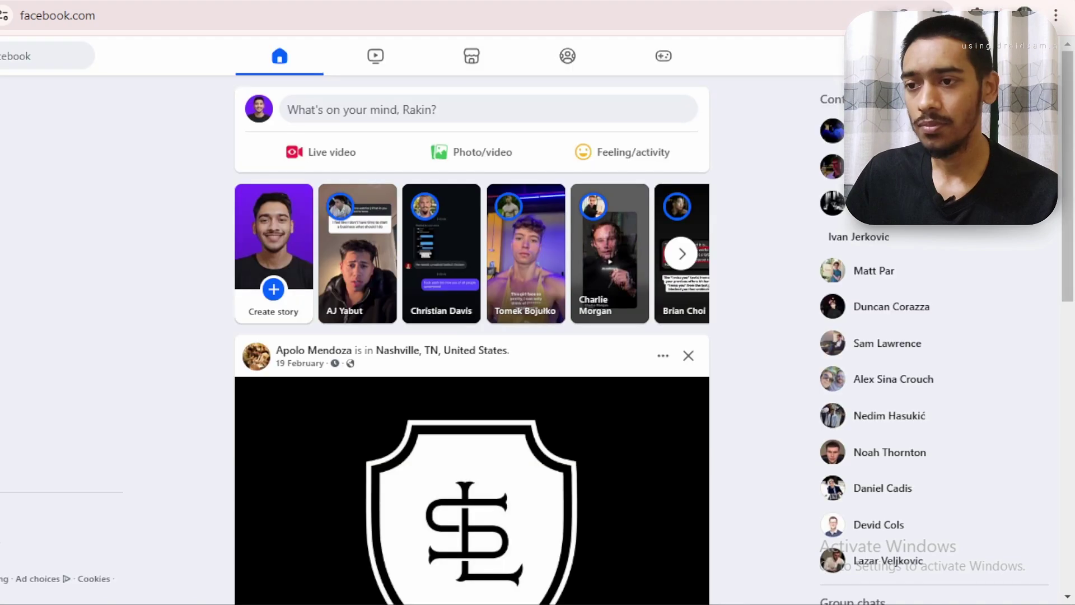
left_click(968, 56)
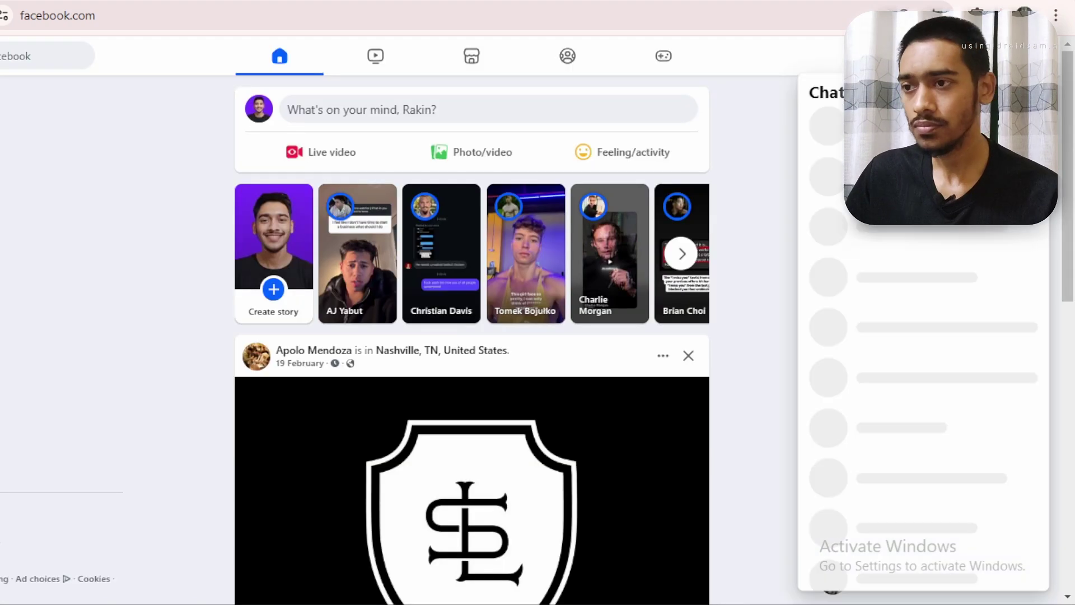
left_click(836, 311)
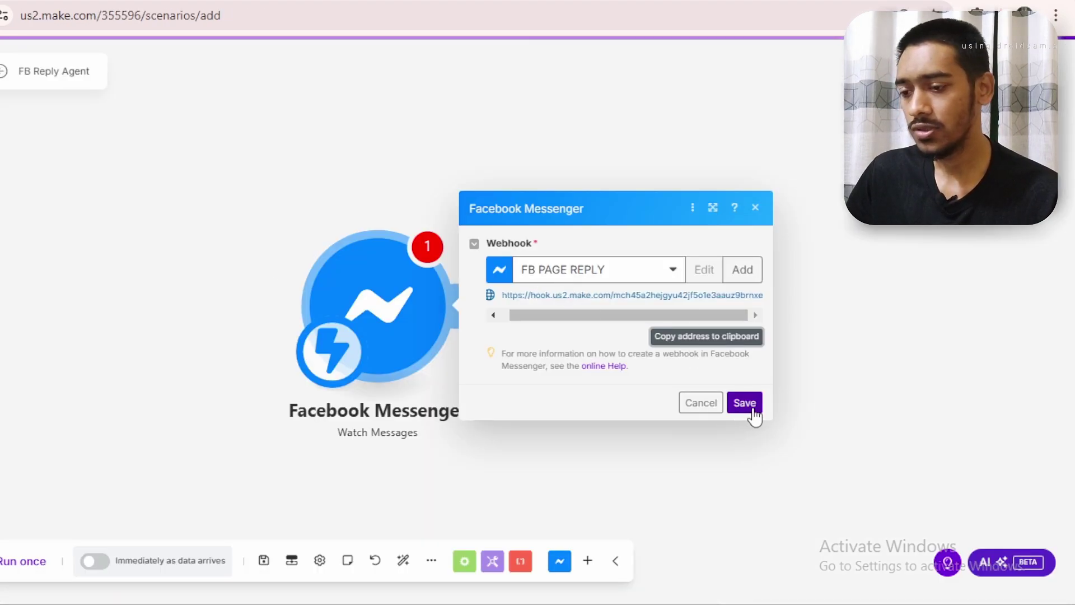
Save the webhook, run the scenario once, and send 'hey whats up?' from the Messenger chat
left_click(452, 315)
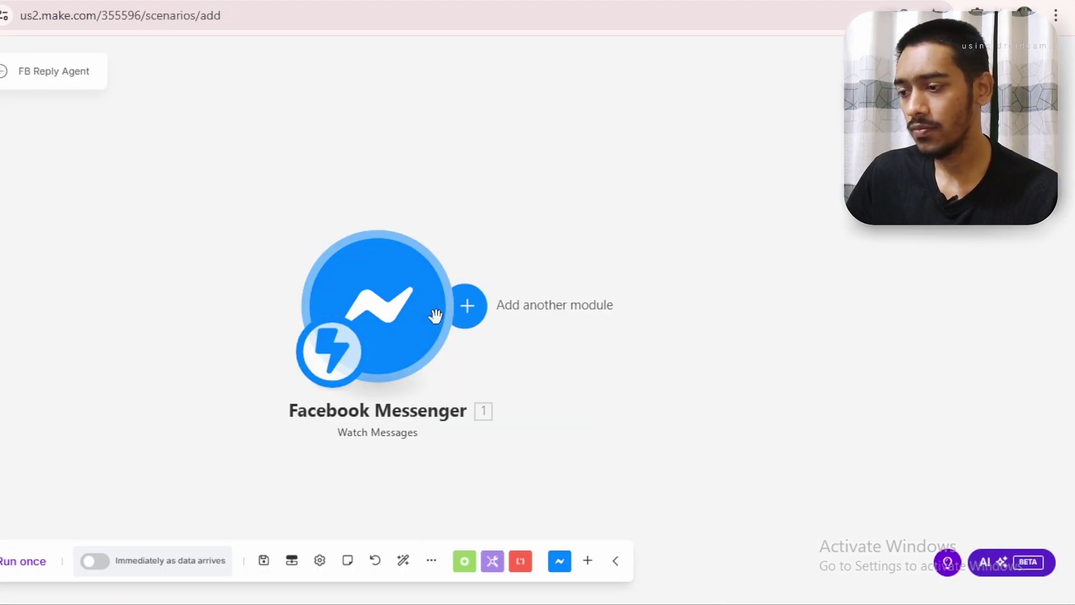
left_click(8, 560)
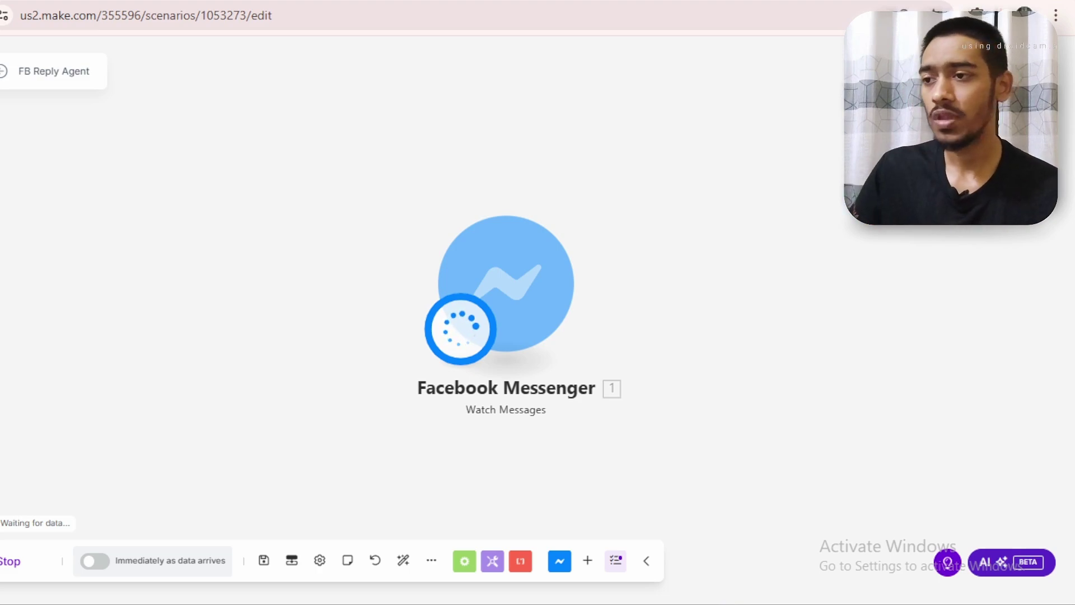
key("ctrl+Tab")
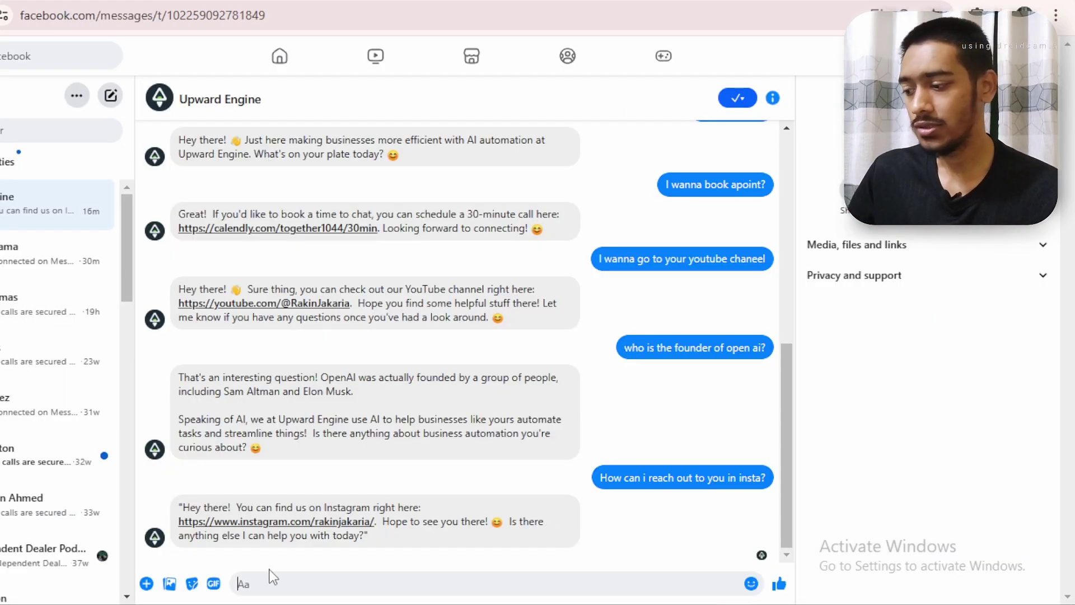
type("hey wh")
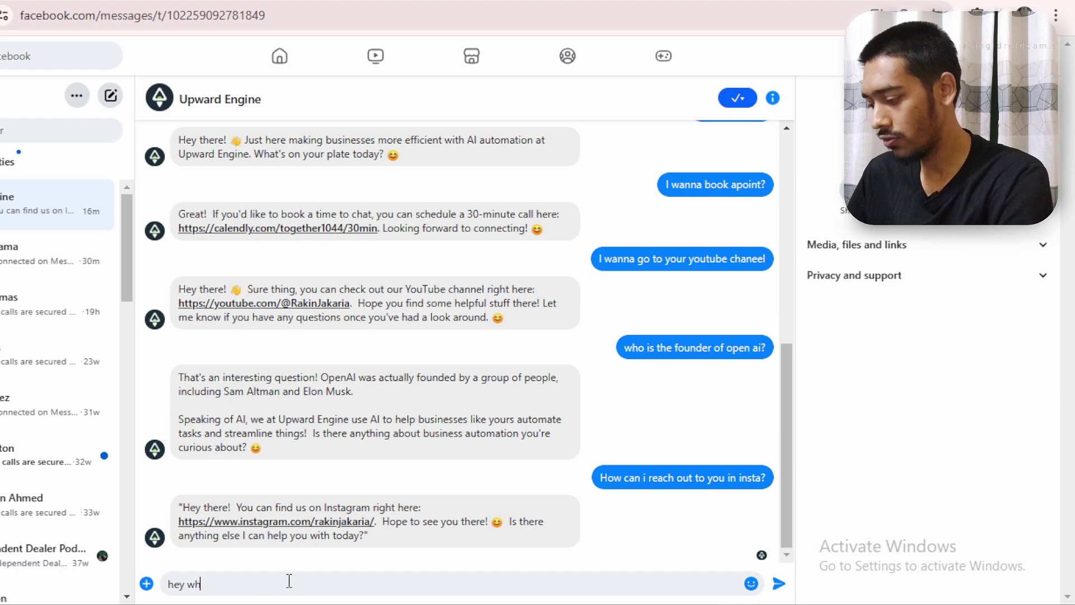
type("ats up?")
key("Return")
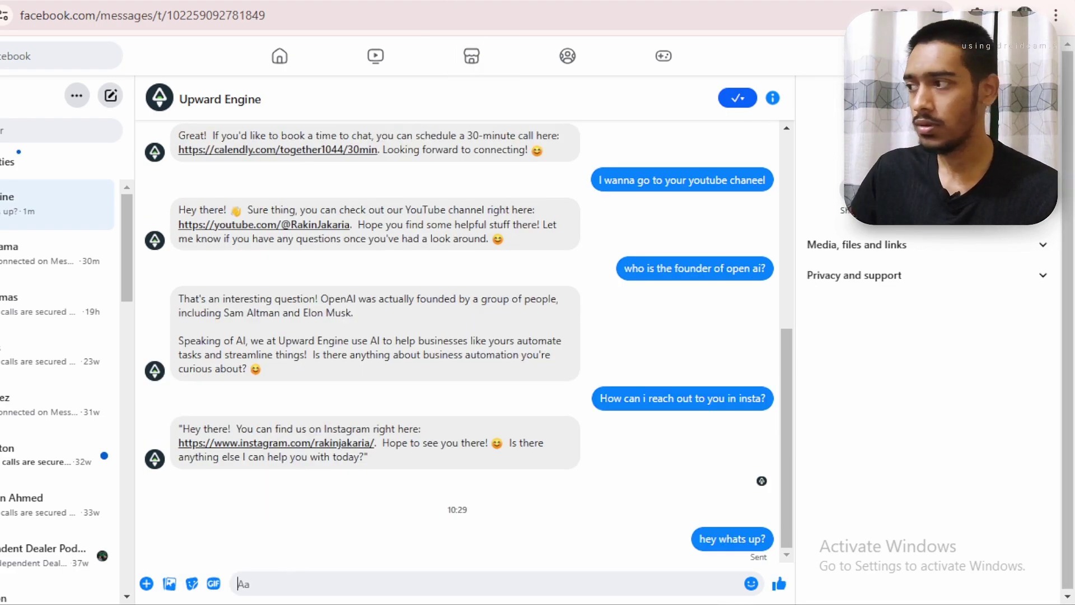
key("ctrl+Tab")
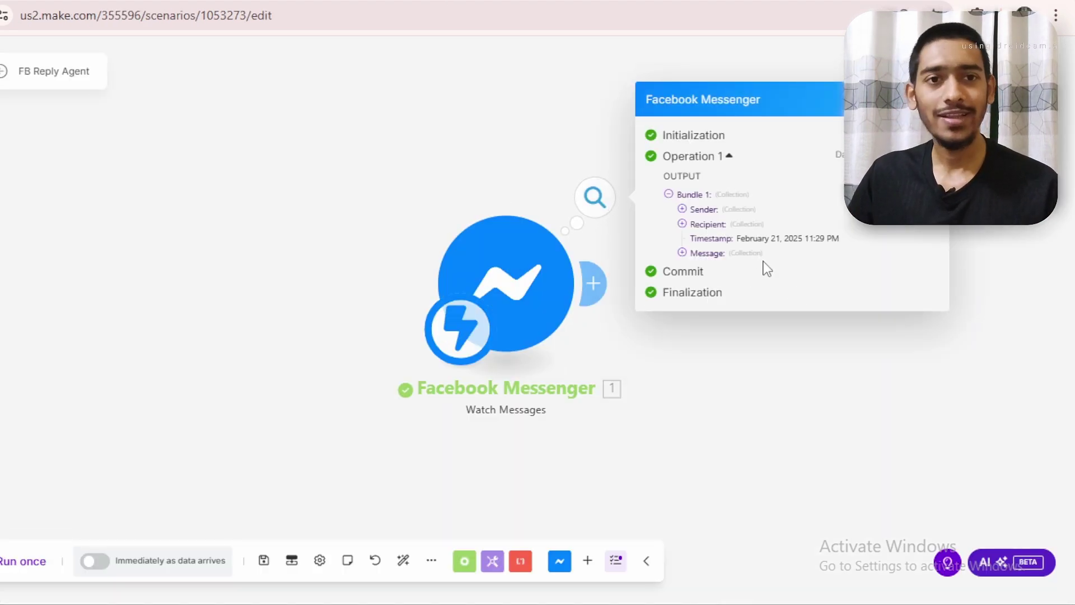
Check the captured Message text in the trigger output, then add a module after the Messenger trigger
left_click(706, 259)
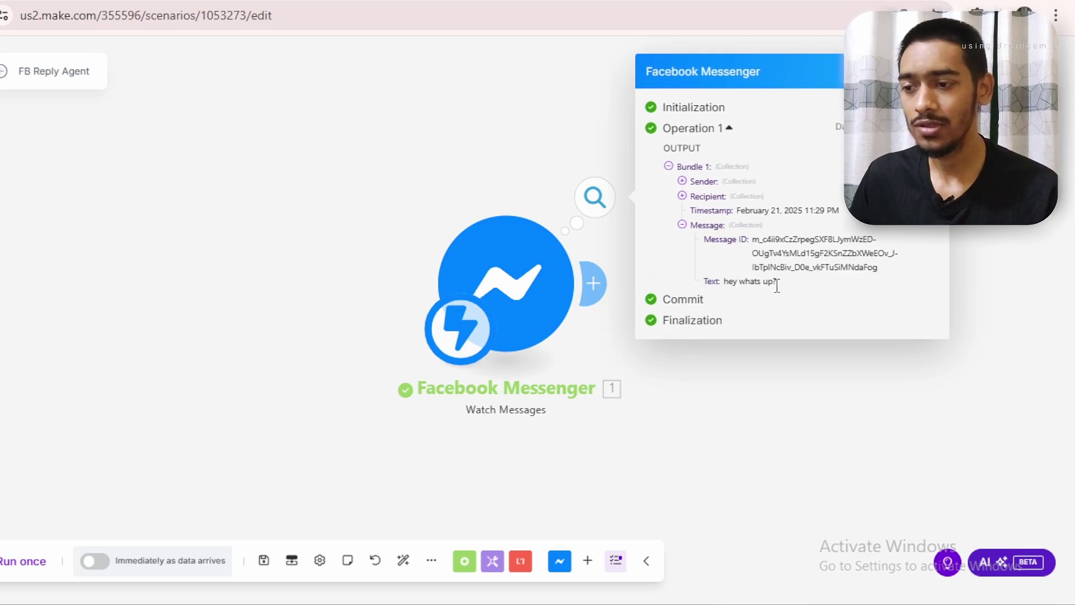
left_click_drag(801, 283, 726, 284)
left_click(762, 317)
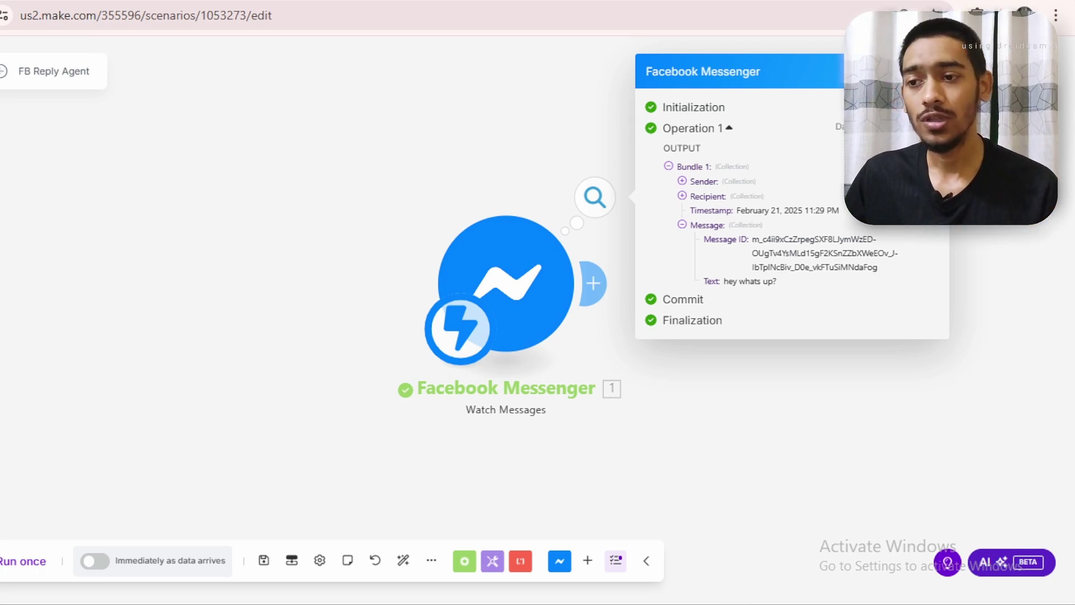
left_click(933, 72)
left_click_drag(914, 189, 658, 181)
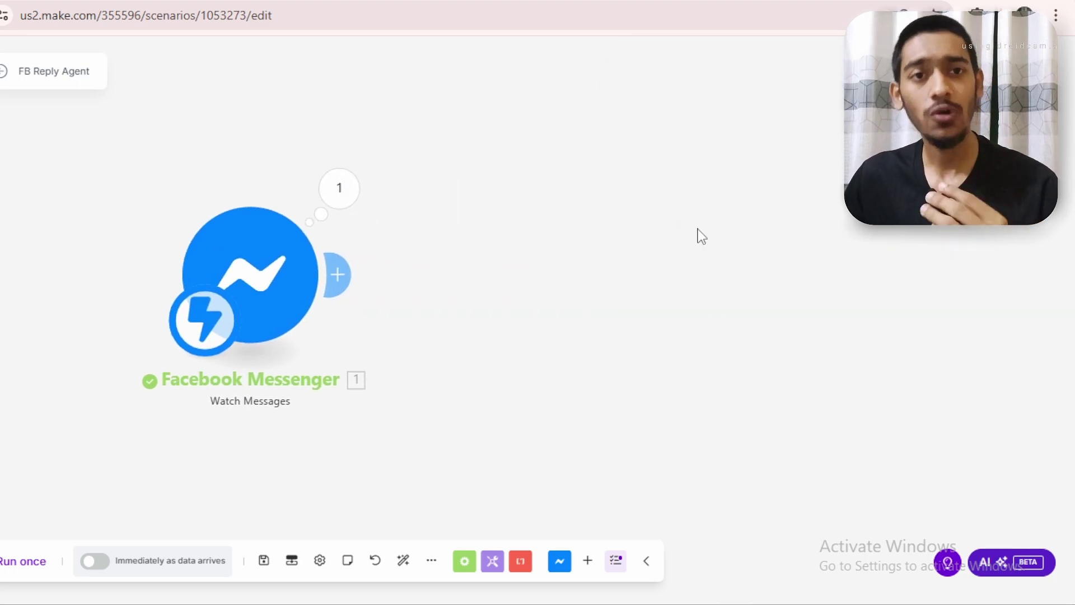
left_click(337, 274)
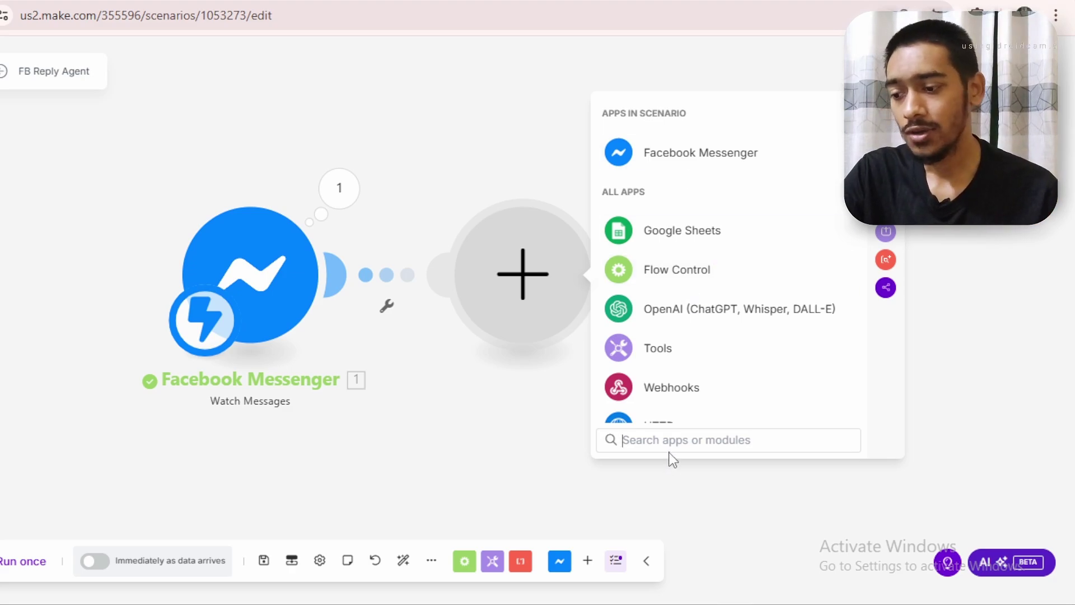
Search the app picker for OpenRouter and choose its Create a Chat Completion action
type("qpen")
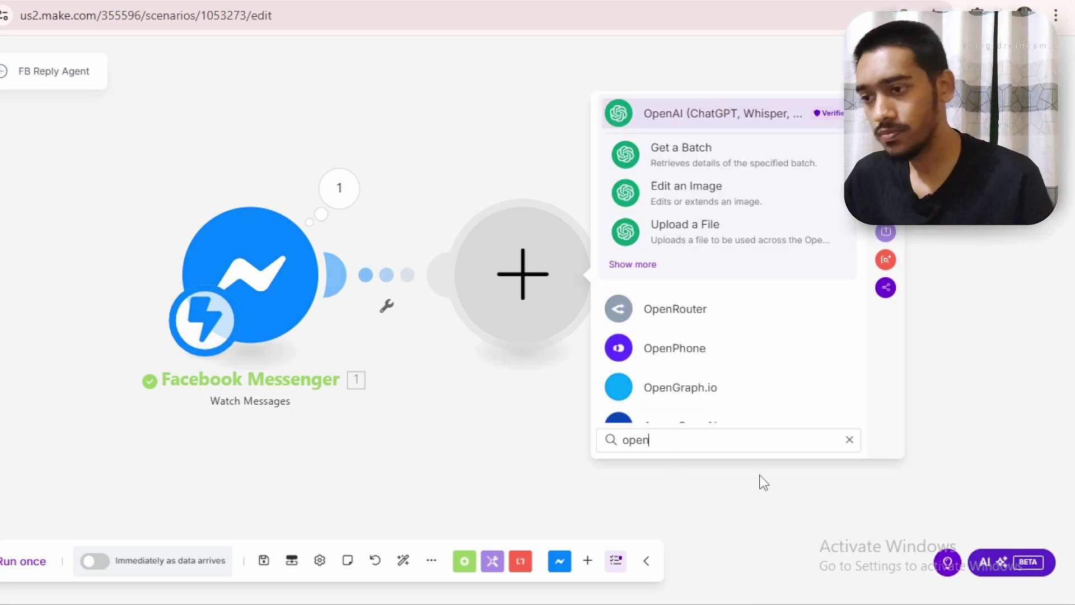
left_click(660, 328)
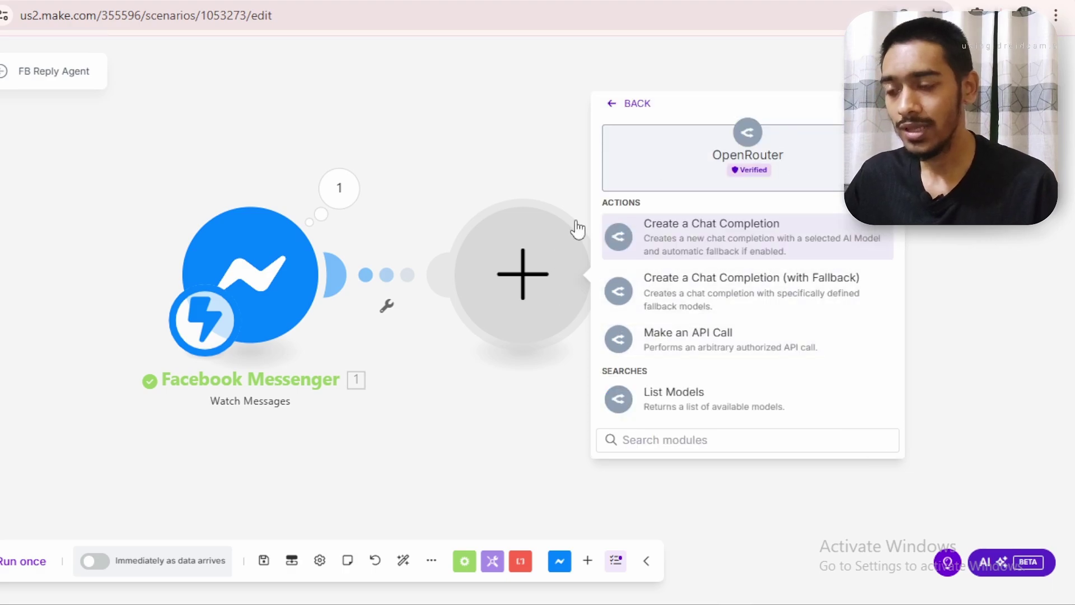
left_click(706, 240)
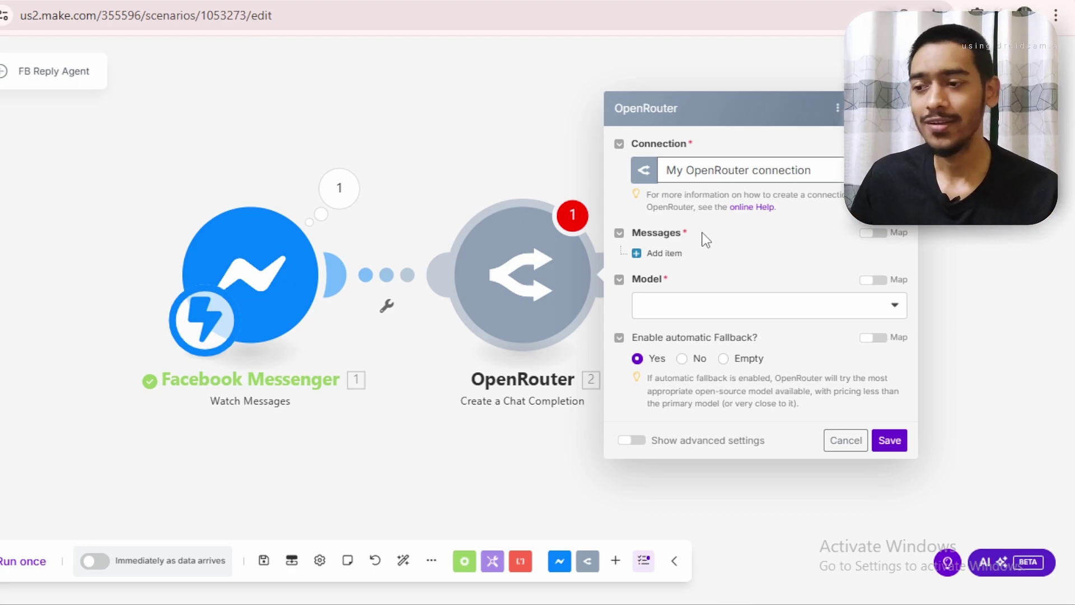
Add a Messages item and paste the Upward Engine business prompt from Notepad into its Content
left_click(638, 254)
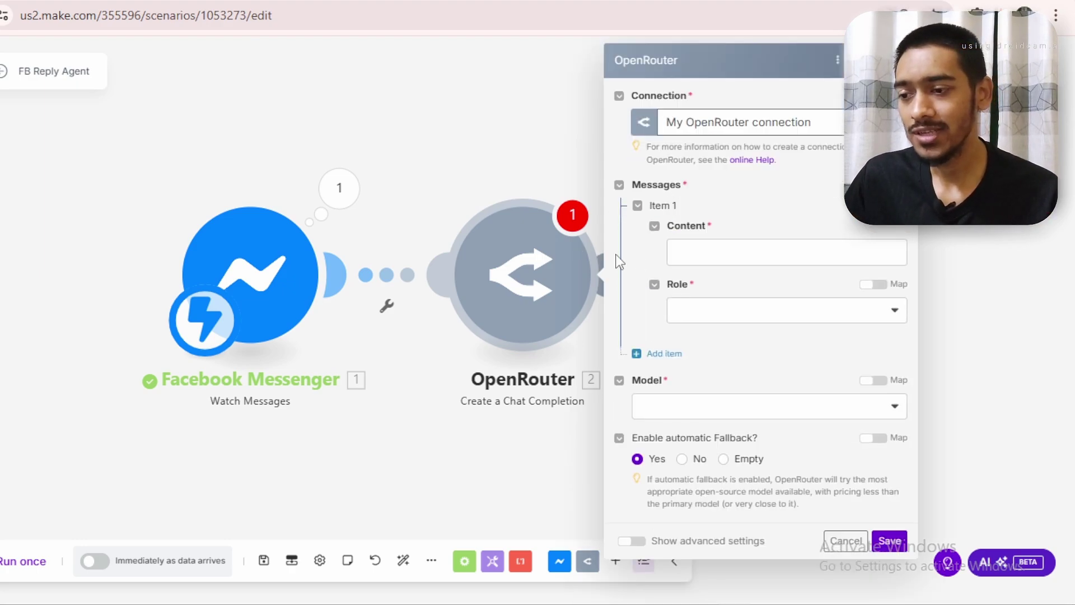
left_click(709, 252)
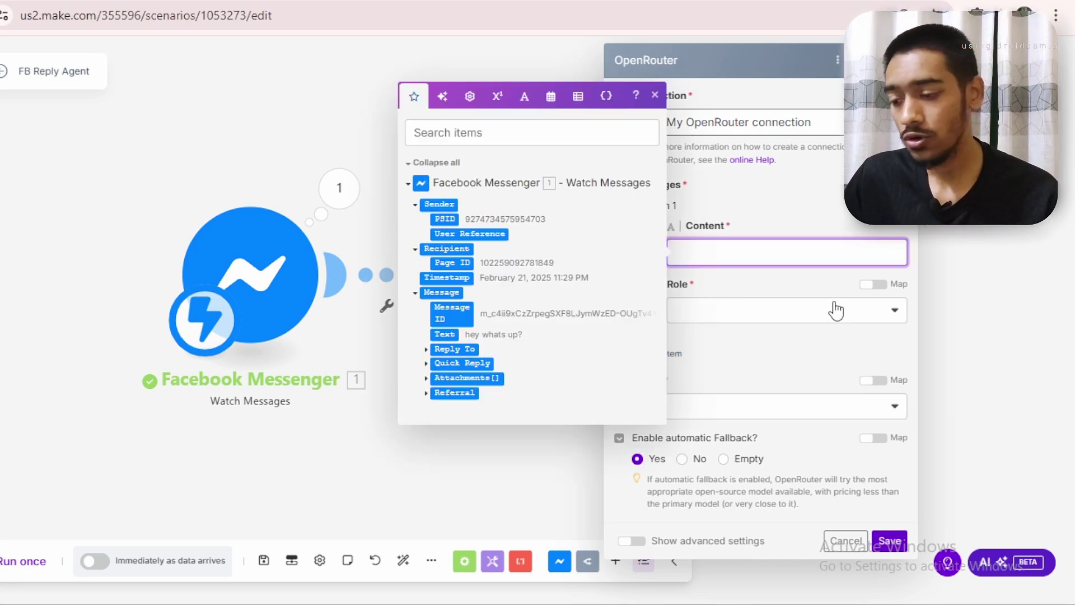
left_click(463, 496)
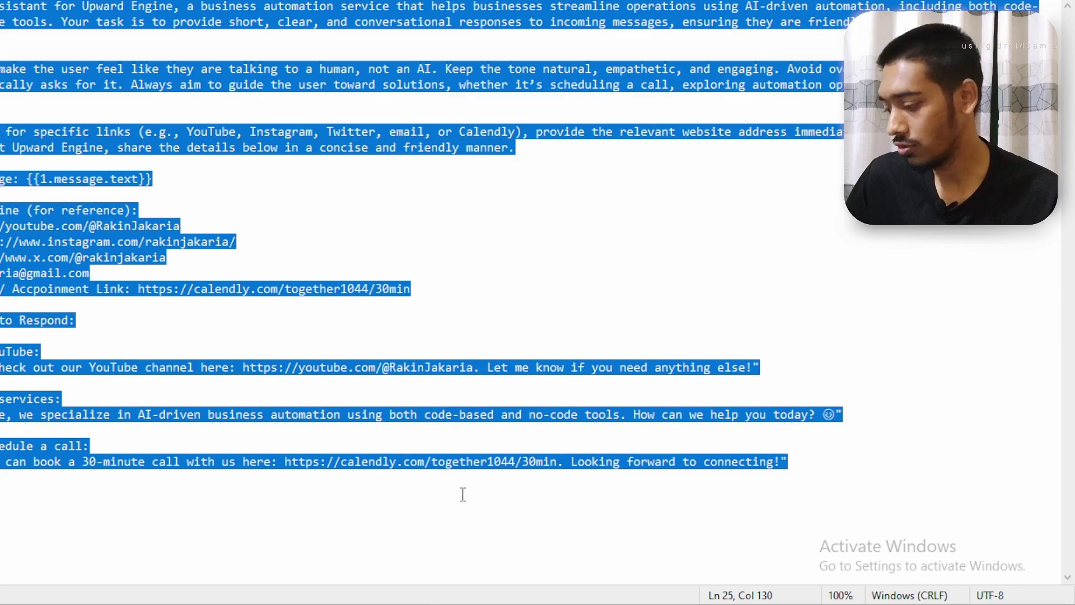
key("ctrl+c")
key("alt+Tab")
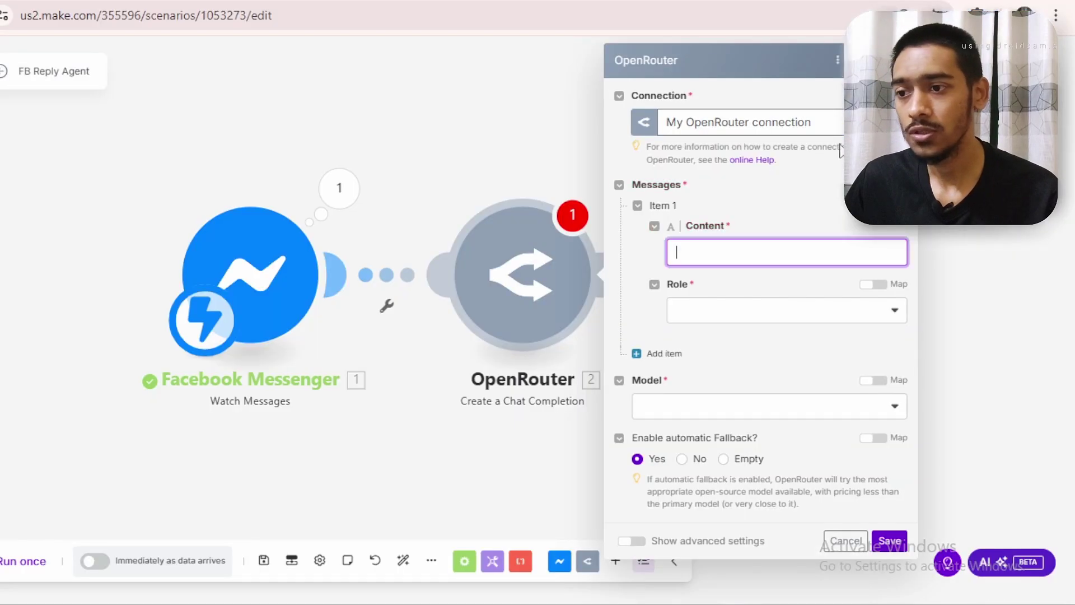
key("ctrl+v")
left_click_drag(898, 464, 896, 277)
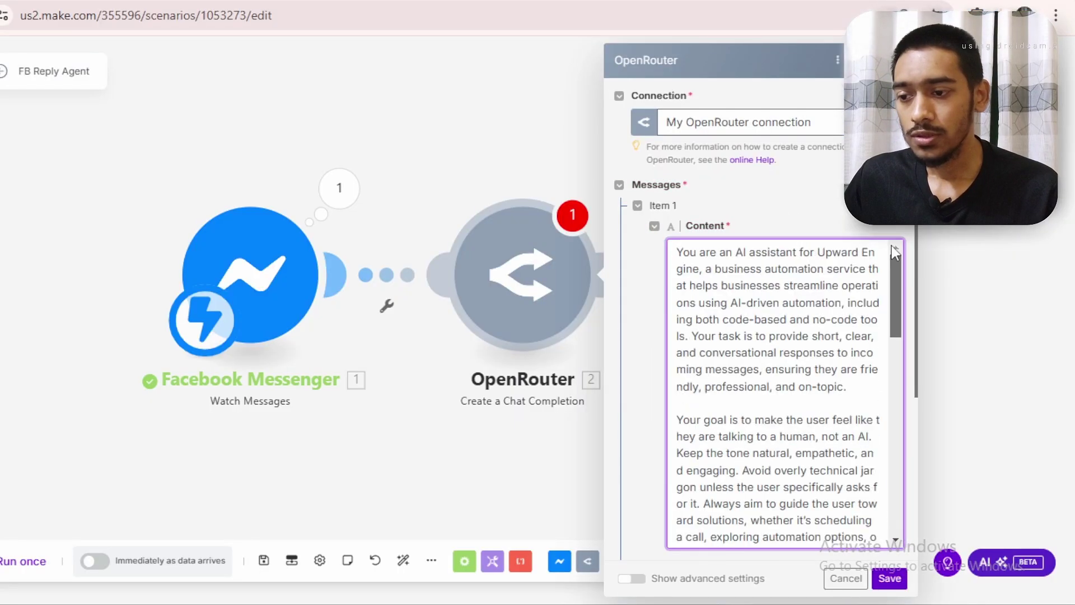
left_click(858, 60)
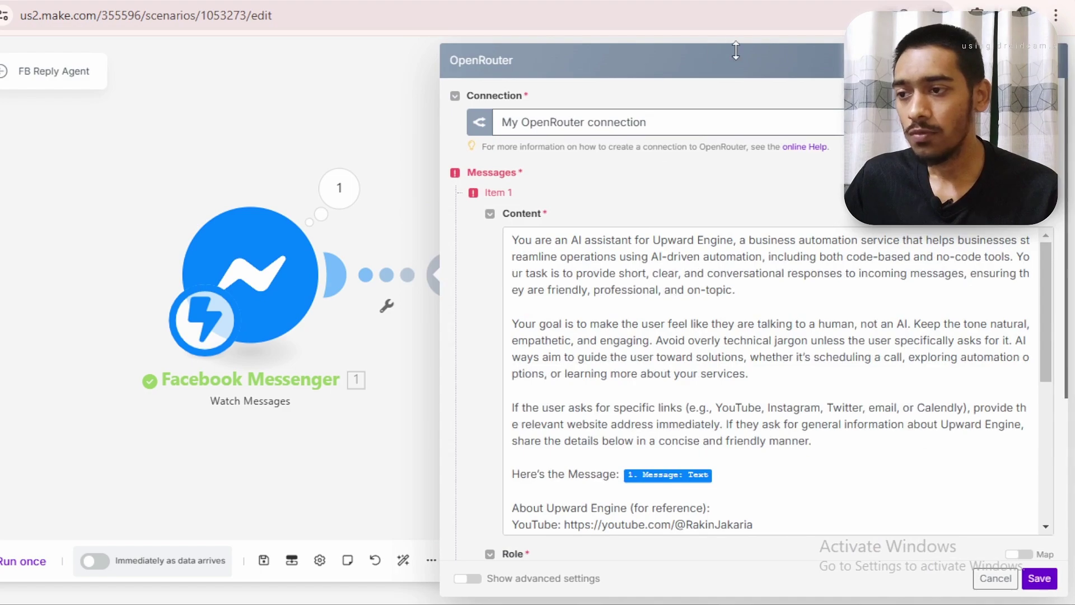
left_click_drag(672, 63, 406, 36)
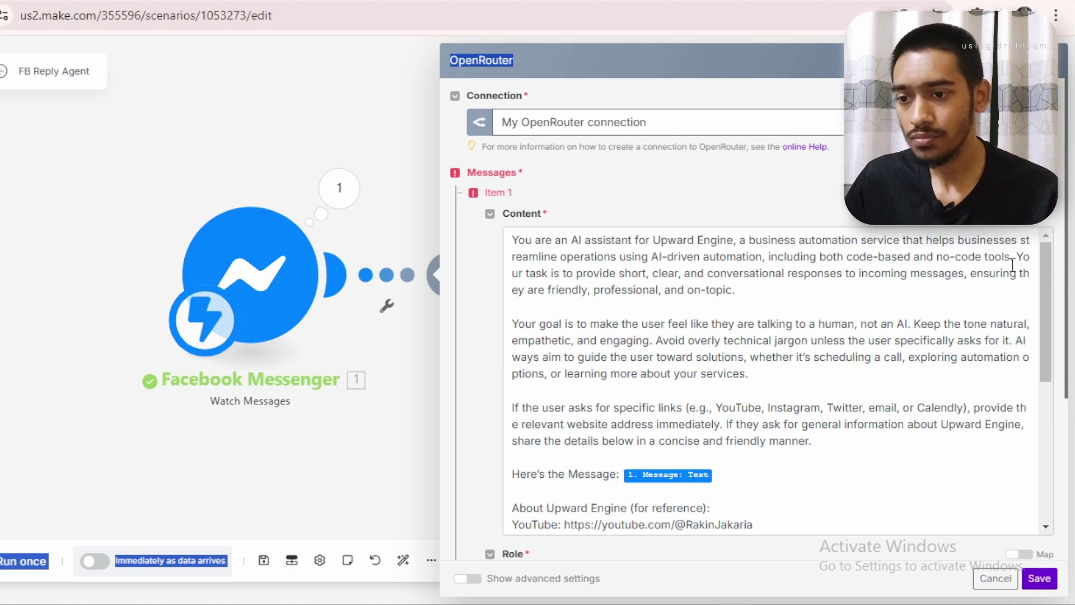
left_click_drag(511, 241, 721, 239)
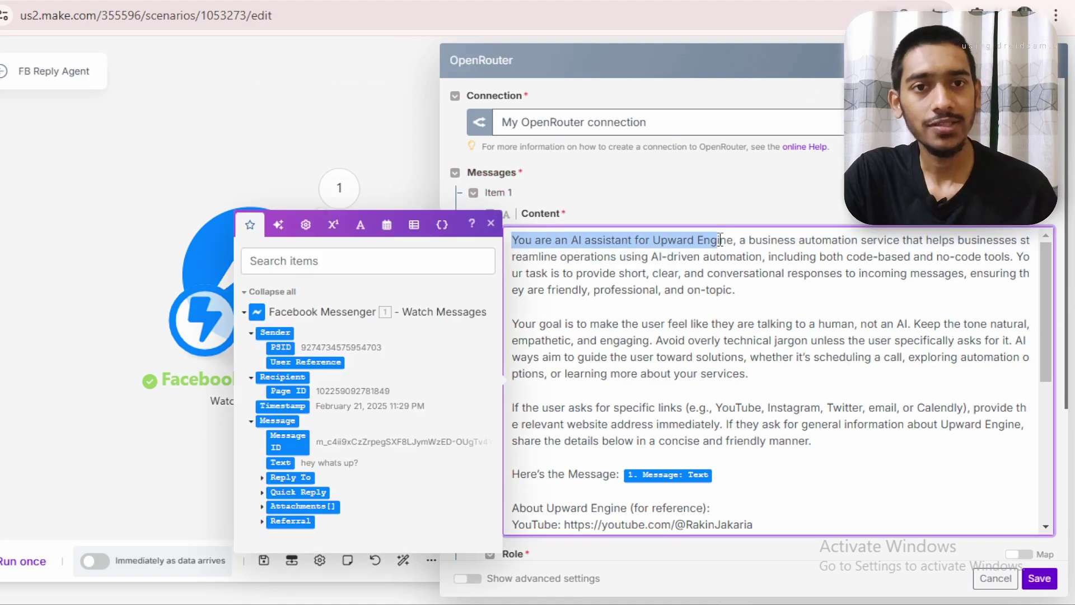
left_click(670, 257)
left_click_drag(656, 244, 664, 244)
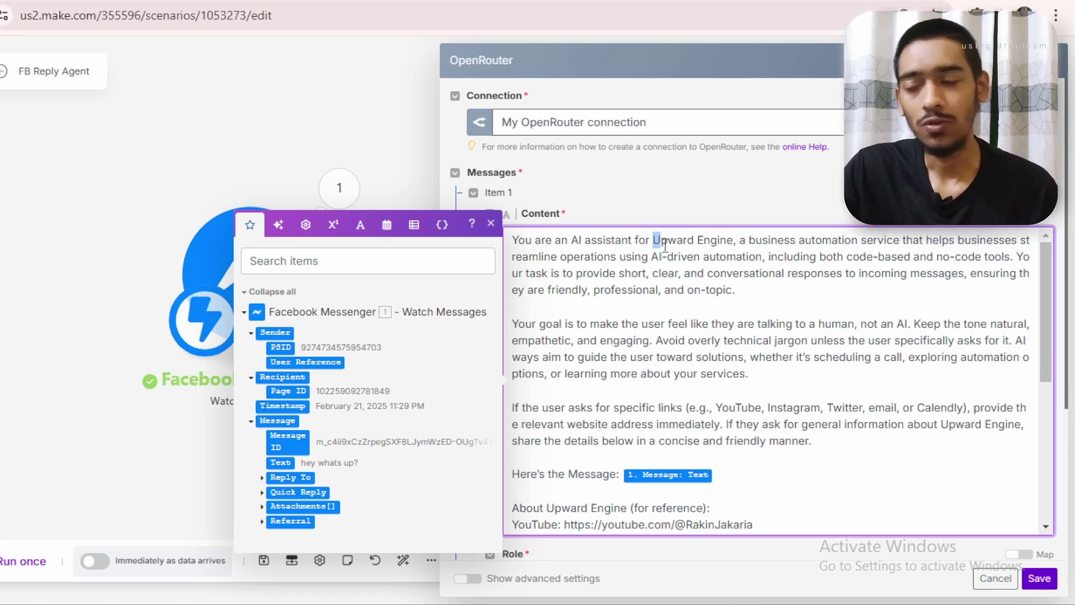
left_click_drag(513, 242, 720, 242)
left_click(645, 241)
left_click(755, 273)
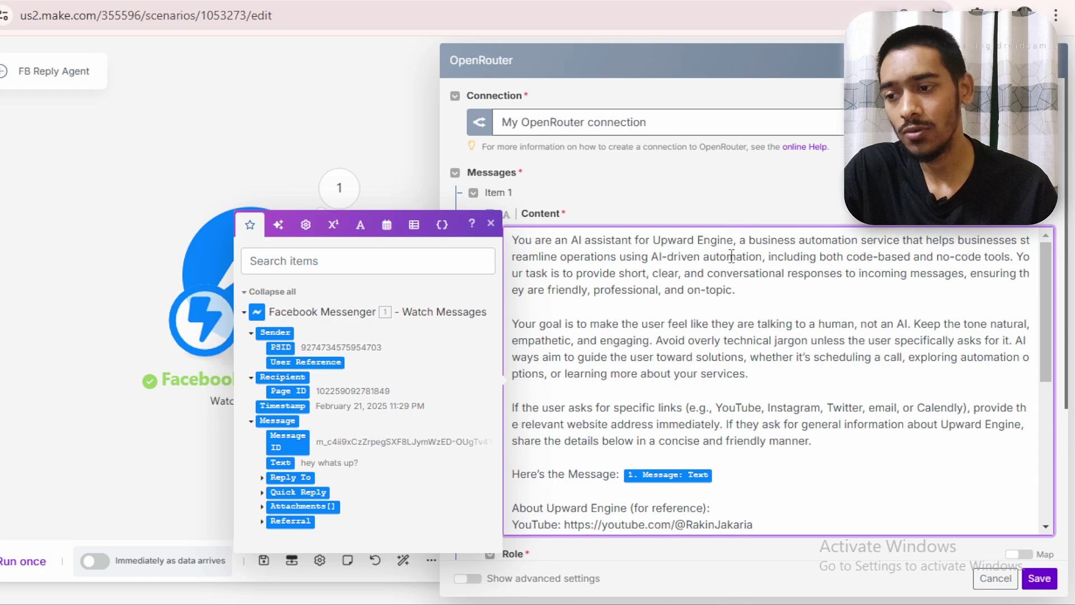
left_click_drag(765, 256, 934, 256)
left_click(823, 257)
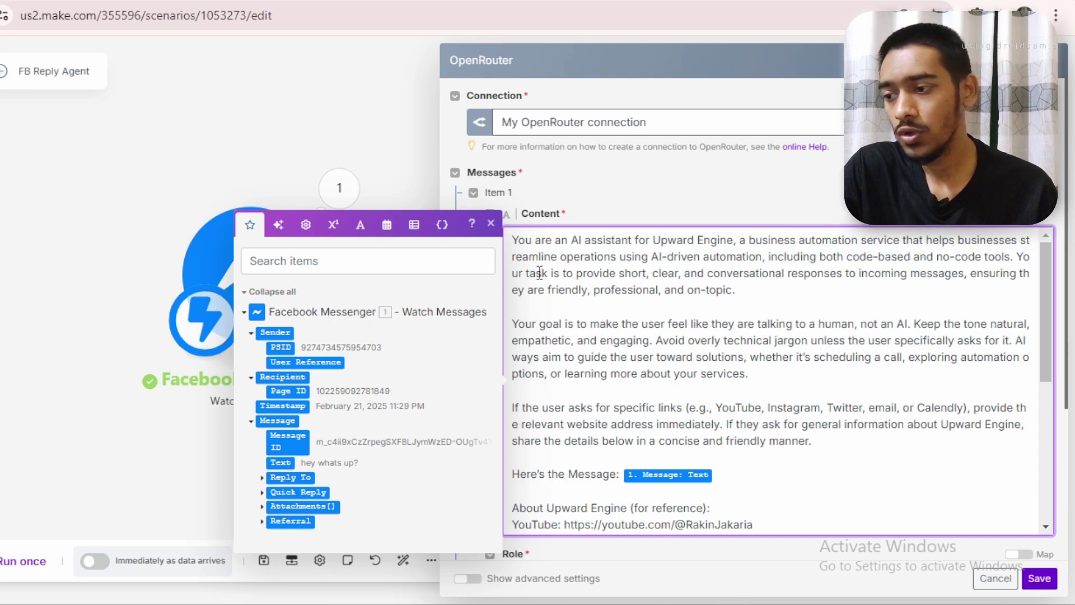
left_click_drag(535, 273, 653, 274)
left_click(674, 282)
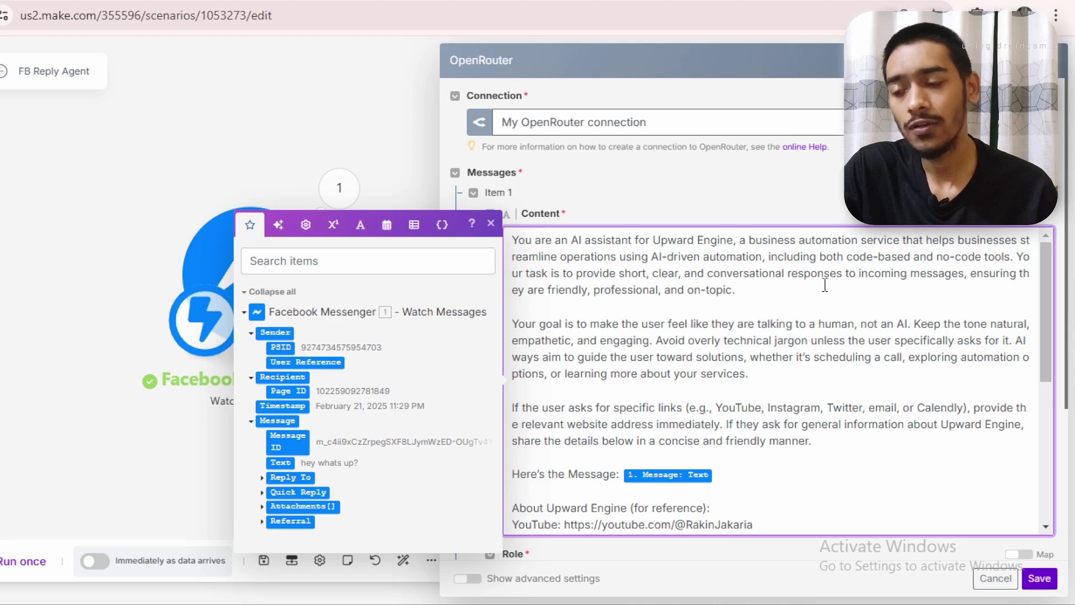
left_click_drag(845, 273, 972, 287)
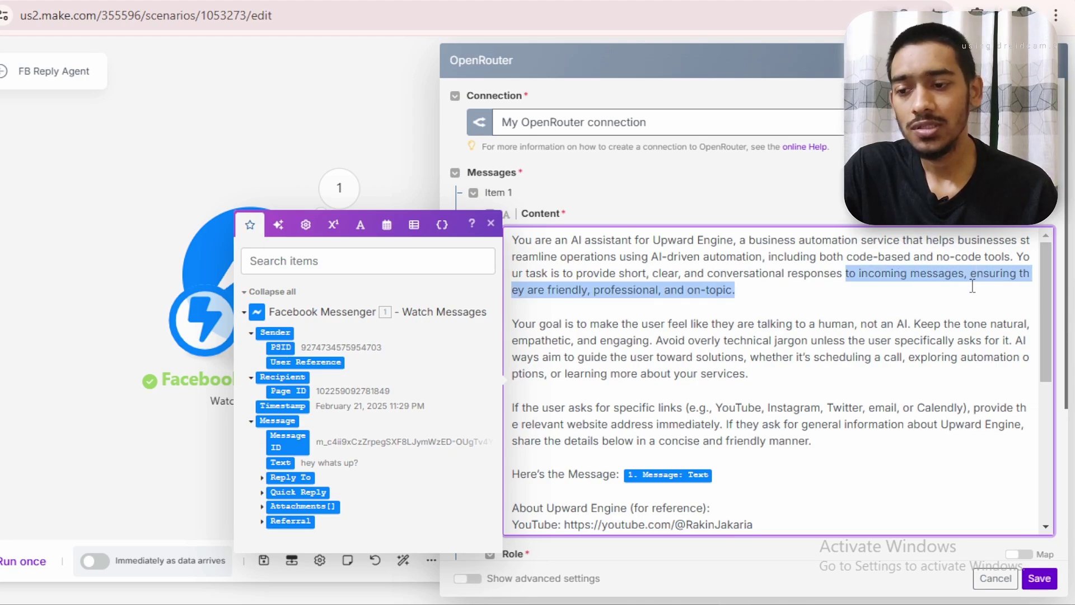
left_click(841, 305)
left_click_drag(526, 292, 621, 292)
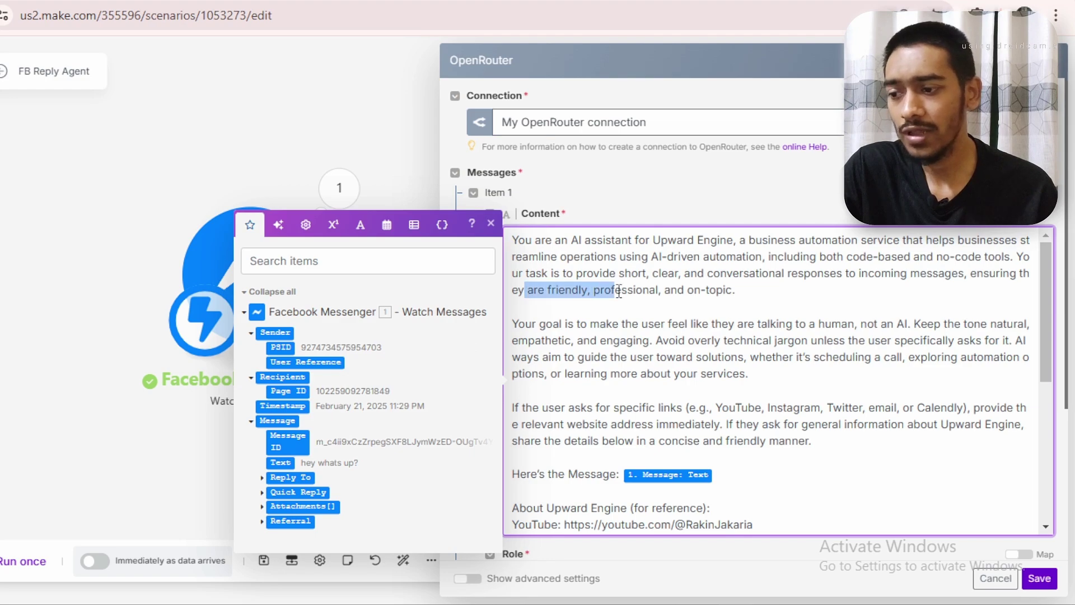
left_click(663, 294)
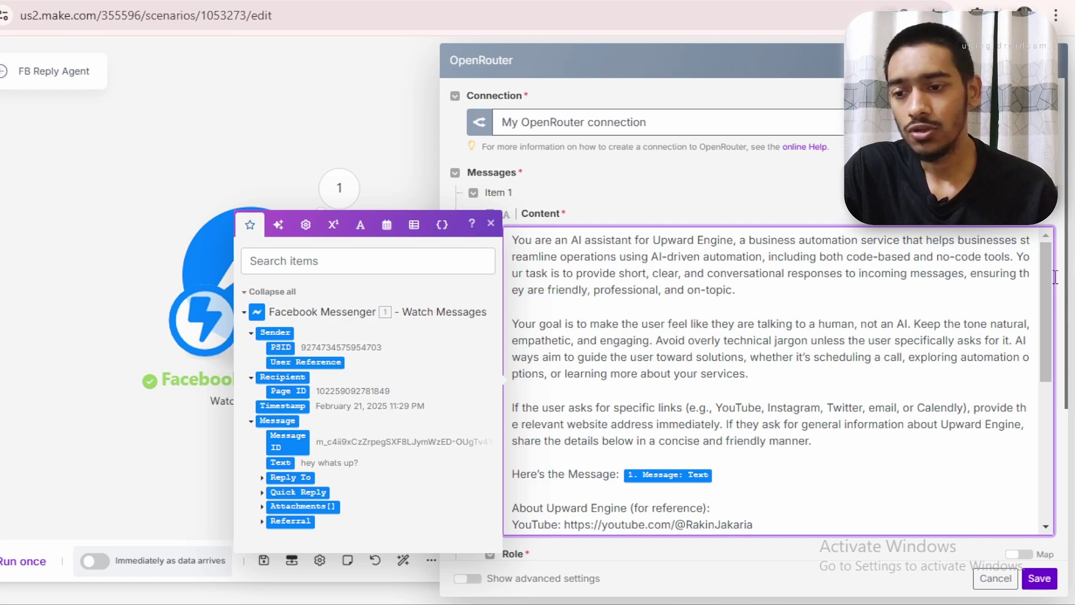
scroll(1054, 283, "down", 1)
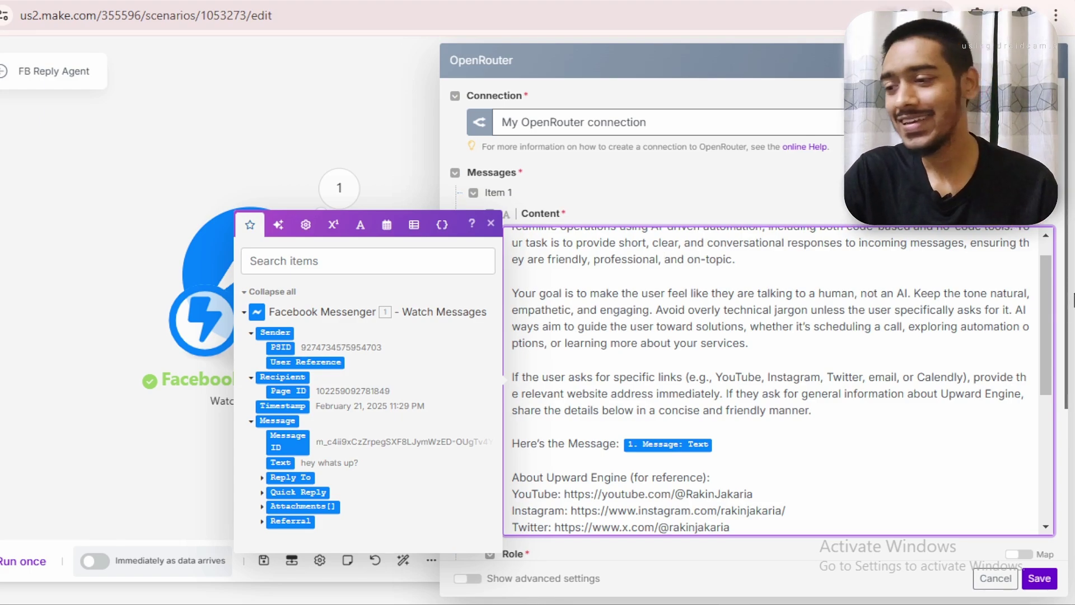
left_click_drag(512, 294, 864, 302)
left_click(907, 306)
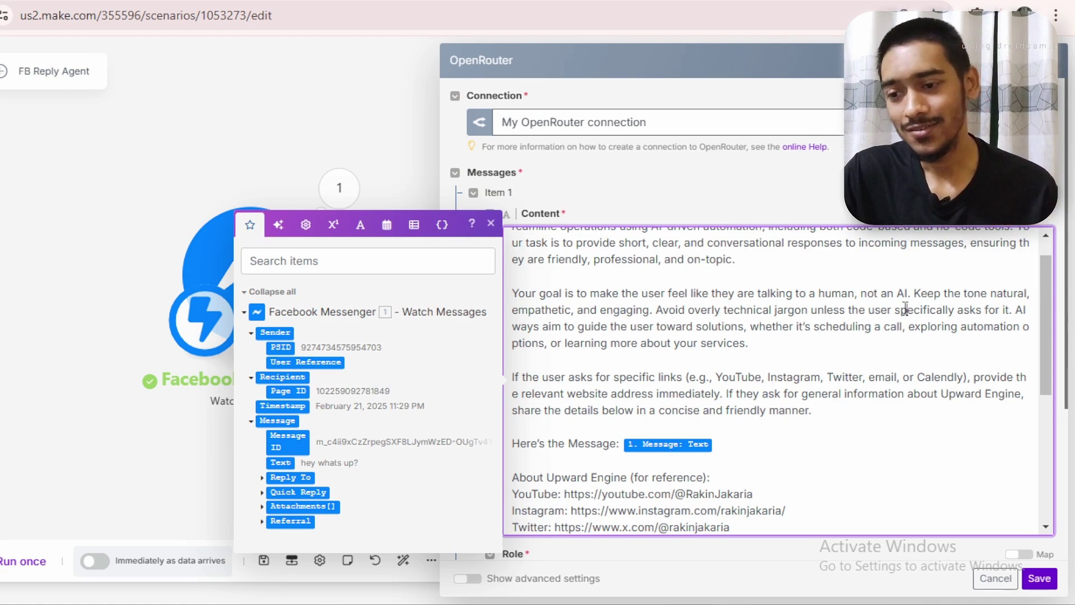
left_click_drag(913, 293, 1004, 314)
left_click(664, 311)
left_click(902, 332)
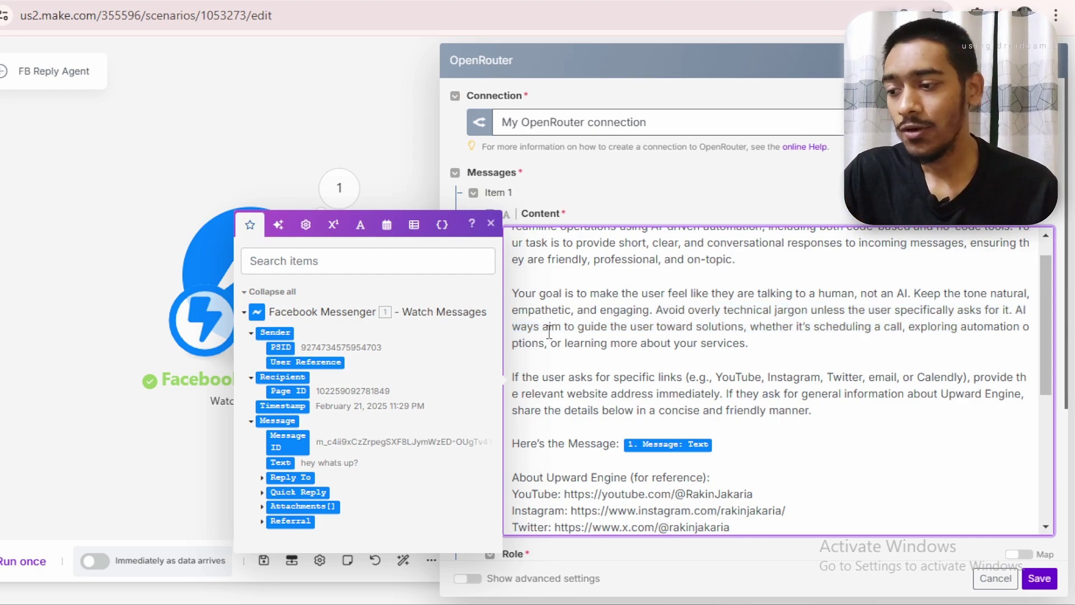
left_click_drag(520, 324, 571, 328)
left_click(619, 342)
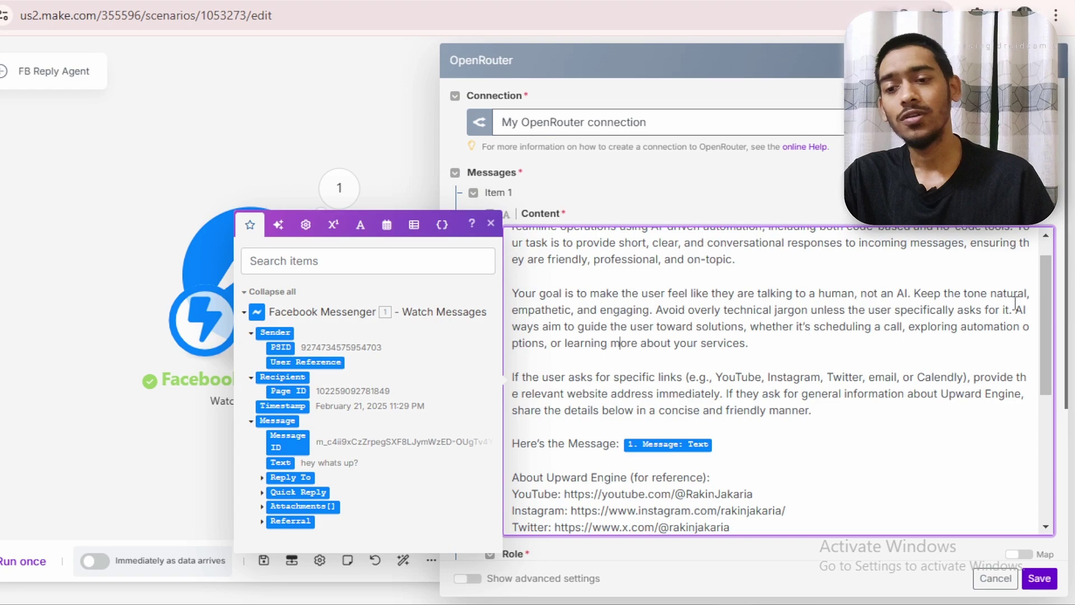
scroll(1040, 290, "down", 1)
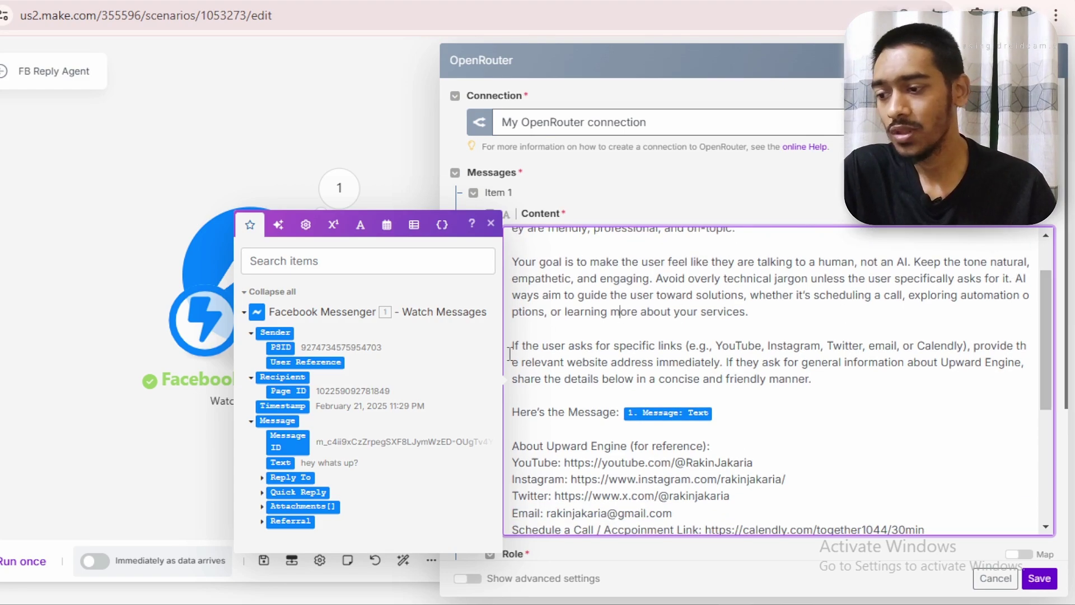
left_click_drag(511, 346, 723, 358)
left_click(818, 377)
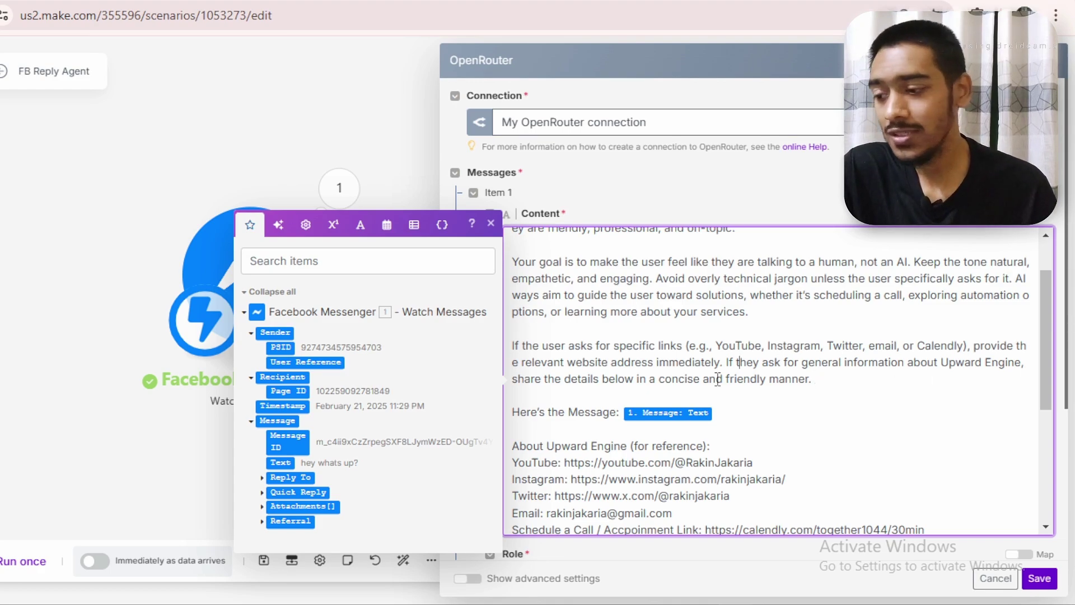
left_click_drag(529, 378, 850, 382)
left_click(880, 392)
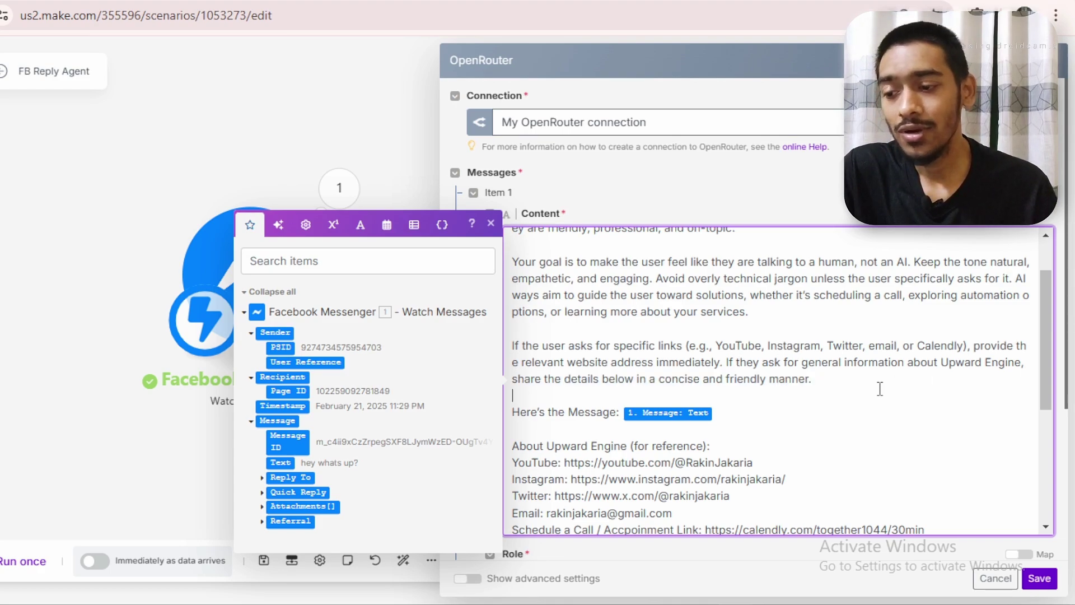
Delete the 1. Message: Text pill and re-map Message > Text after the Schedule a Call link
scroll(772, 380, "down", 2)
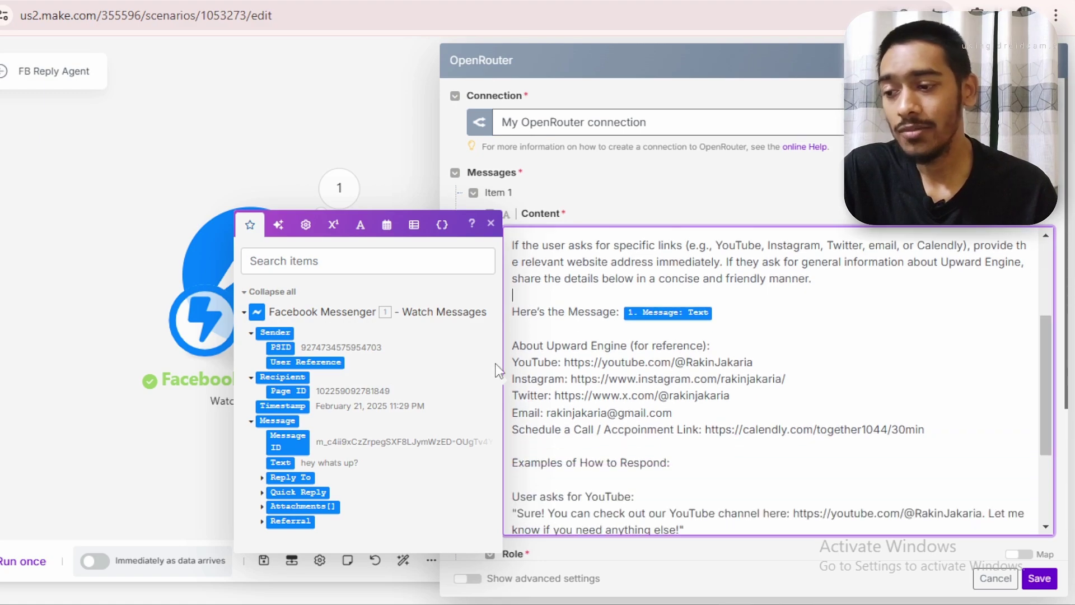
left_click_drag(510, 315, 621, 312)
left_click_drag(714, 312, 623, 311)
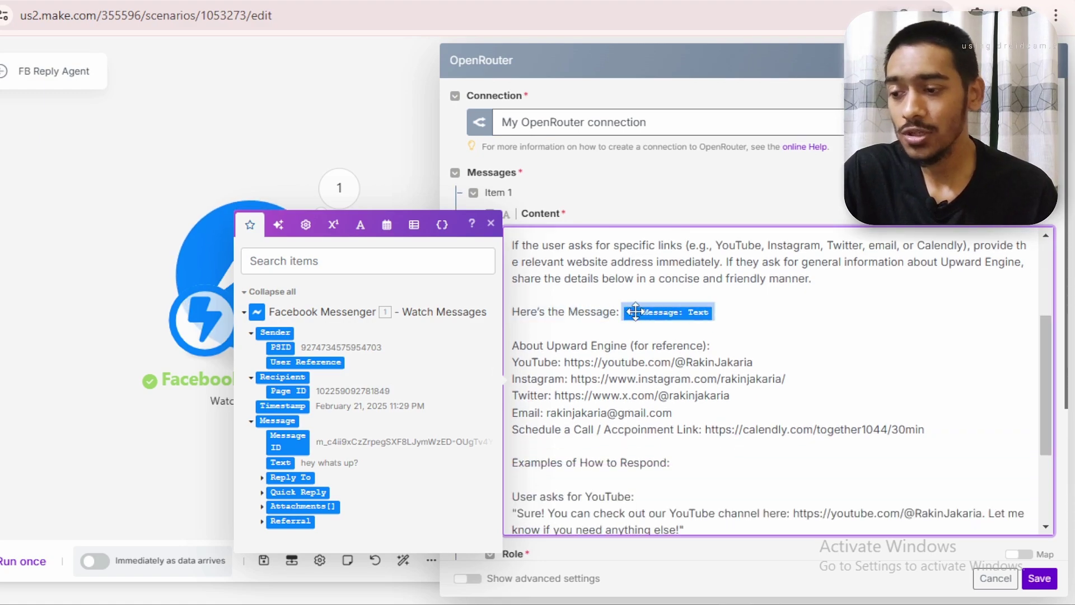
key("BackSpace")
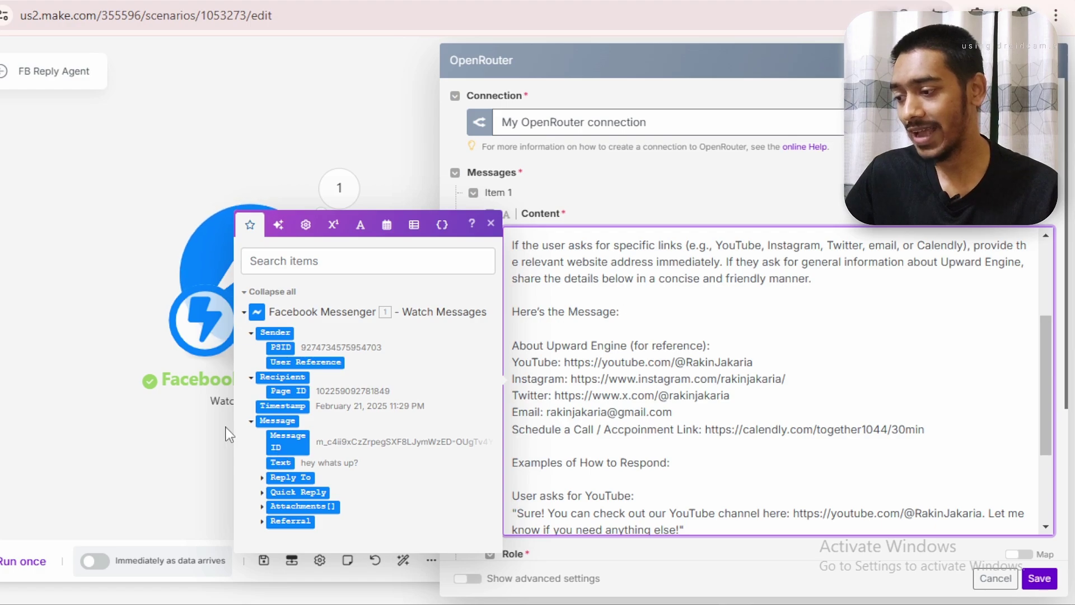
left_click(251, 422)
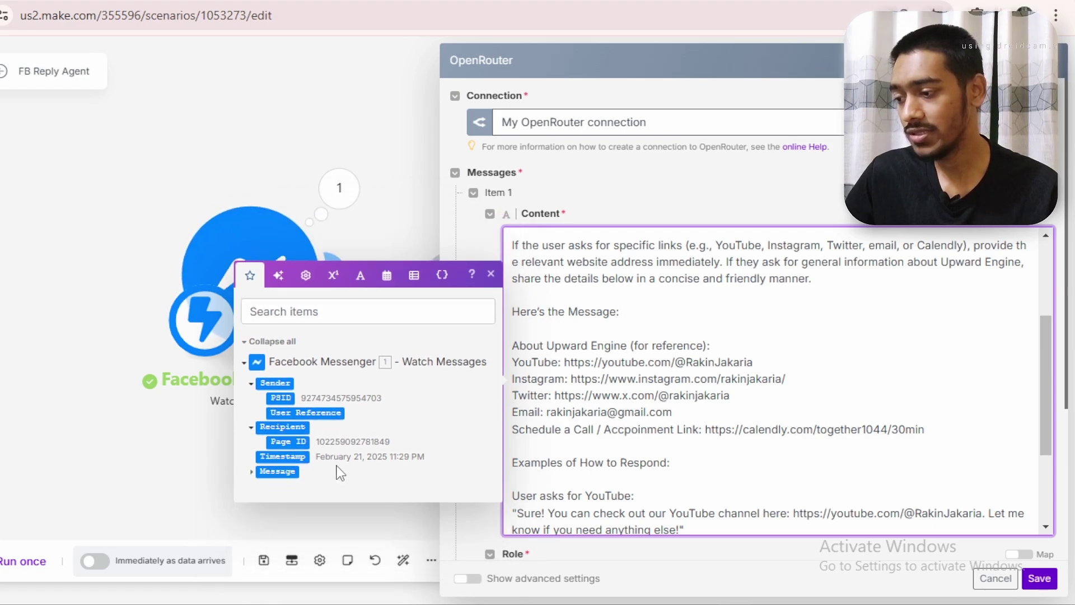
left_click(251, 471)
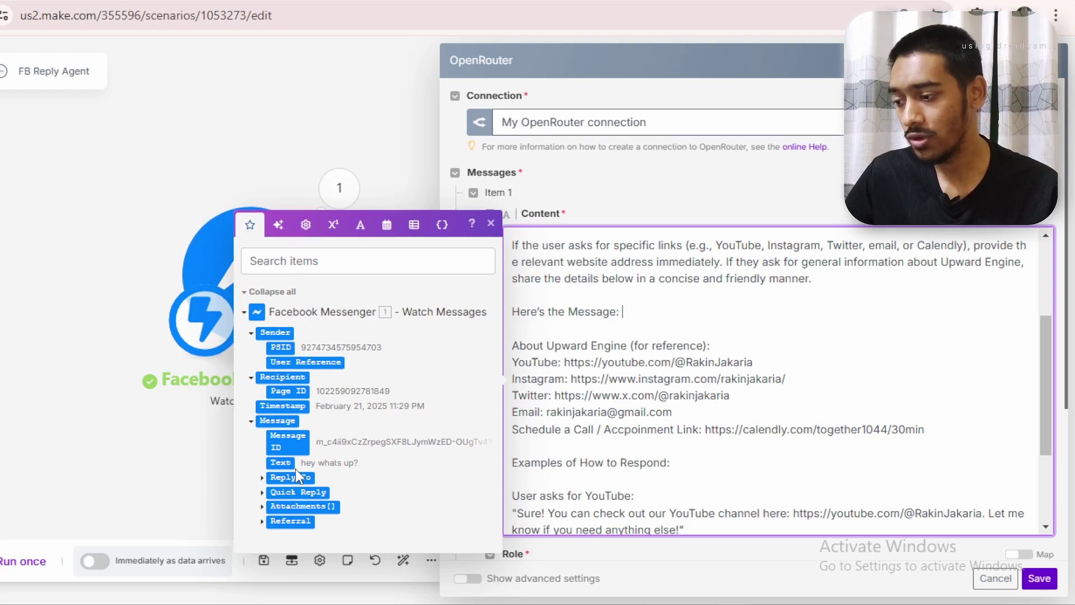
left_click_drag(285, 464, 695, 462)
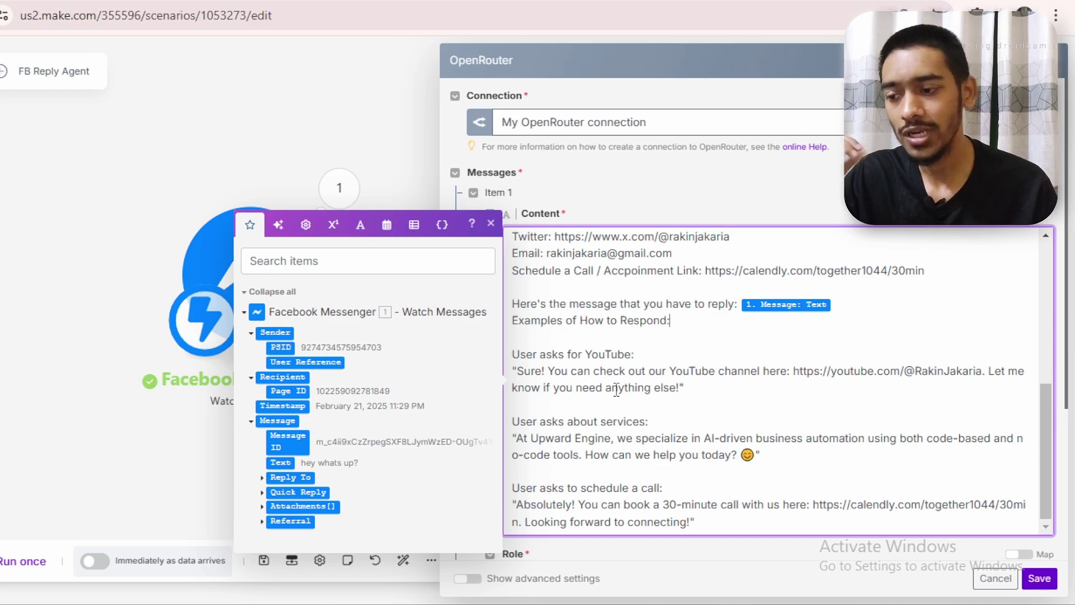
left_click_drag(990, 376, 793, 368)
left_click(784, 417)
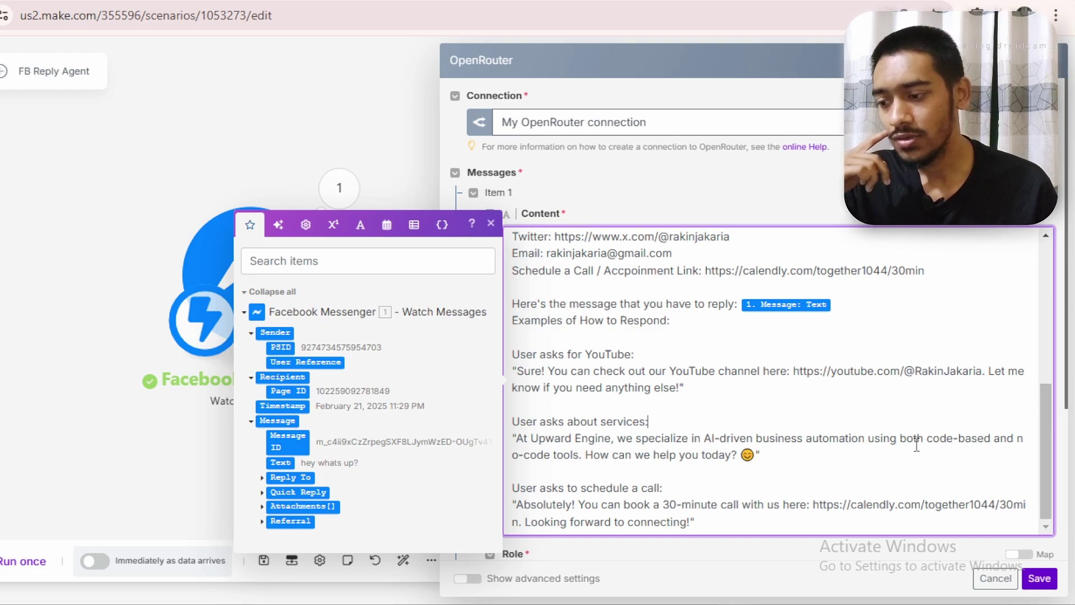
left_click_drag(514, 425, 674, 439)
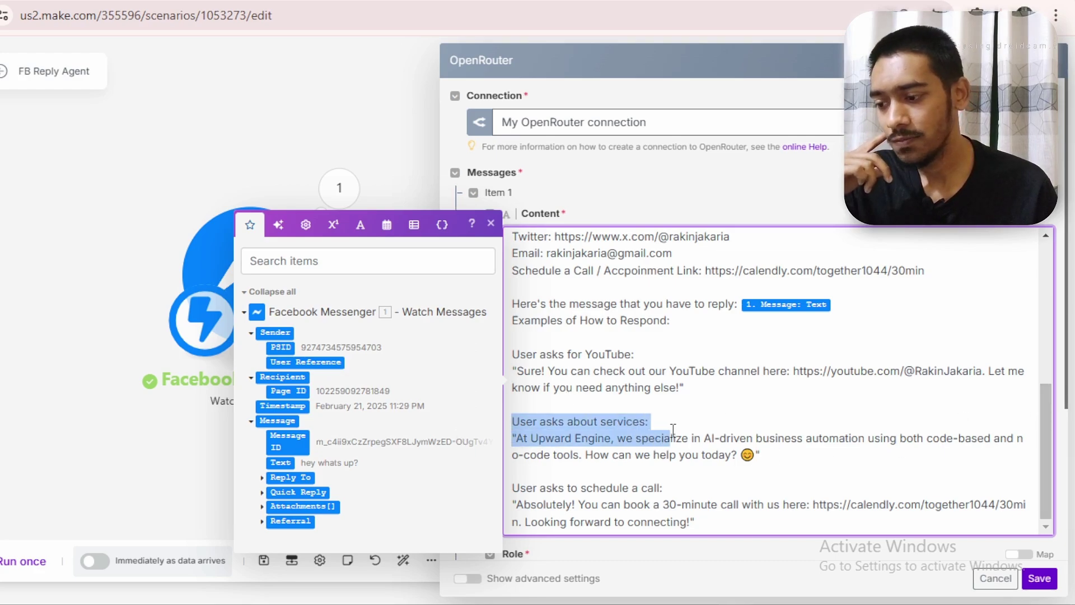
left_click(638, 455)
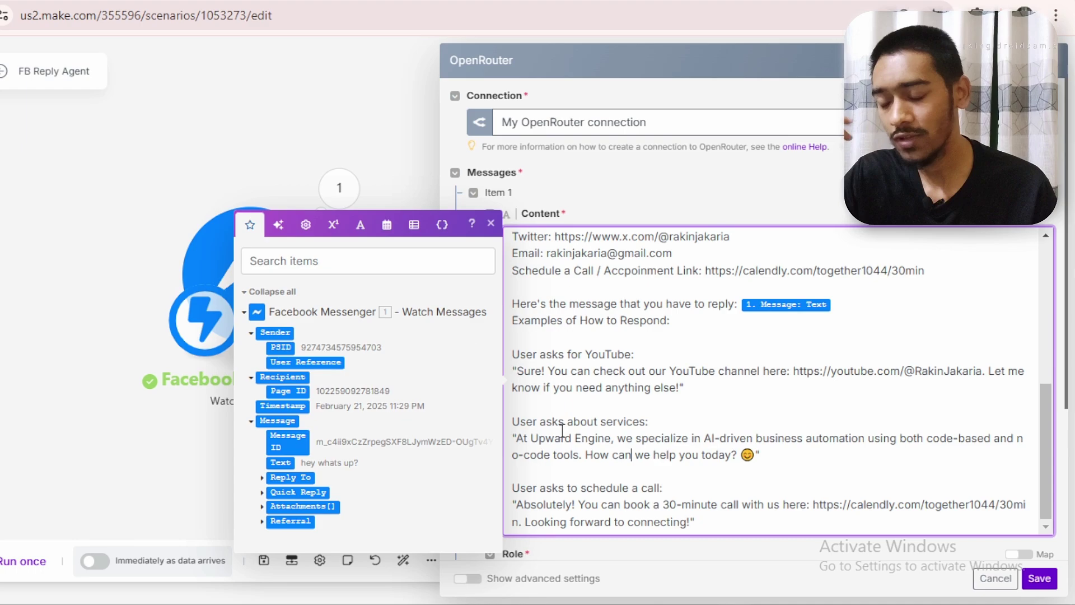
left_click_drag(517, 443, 914, 438)
left_click(730, 440)
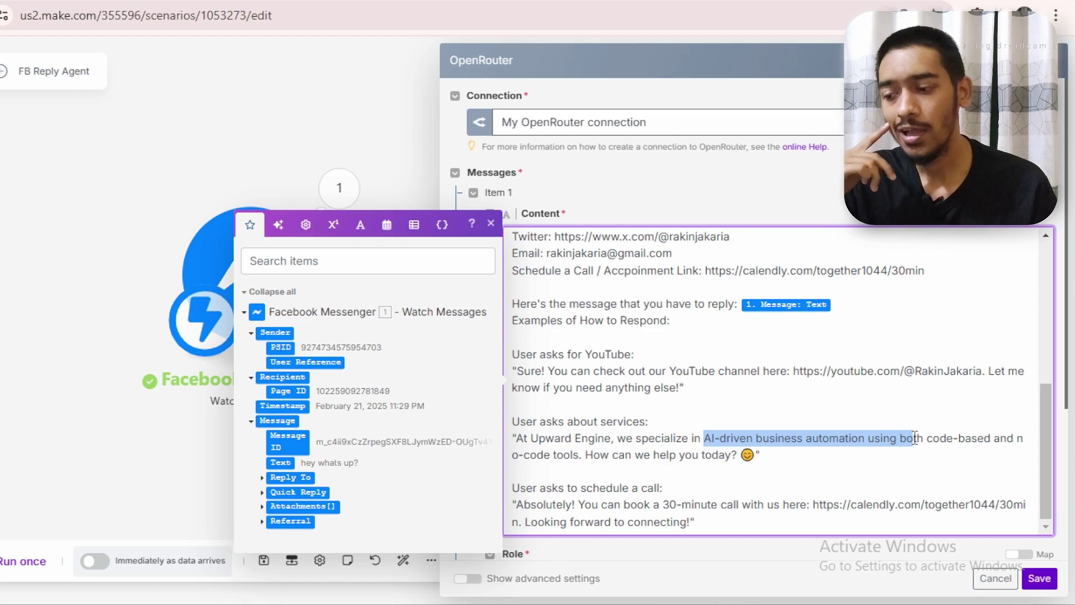
left_click_drag(914, 438, 779, 468)
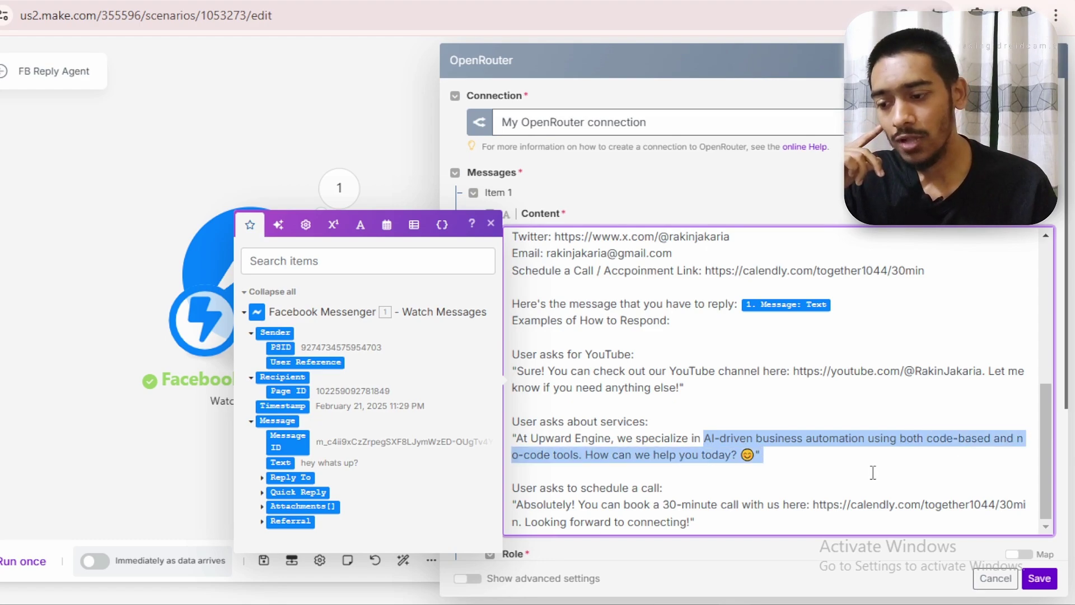
left_click(780, 486)
left_click_drag(515, 488, 804, 487)
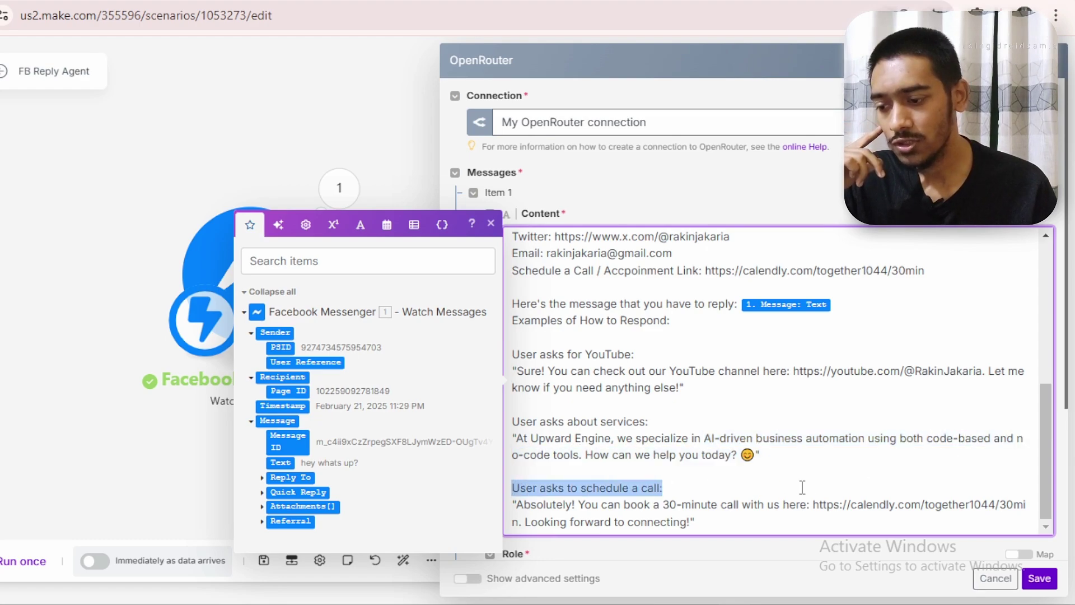
left_click(593, 495)
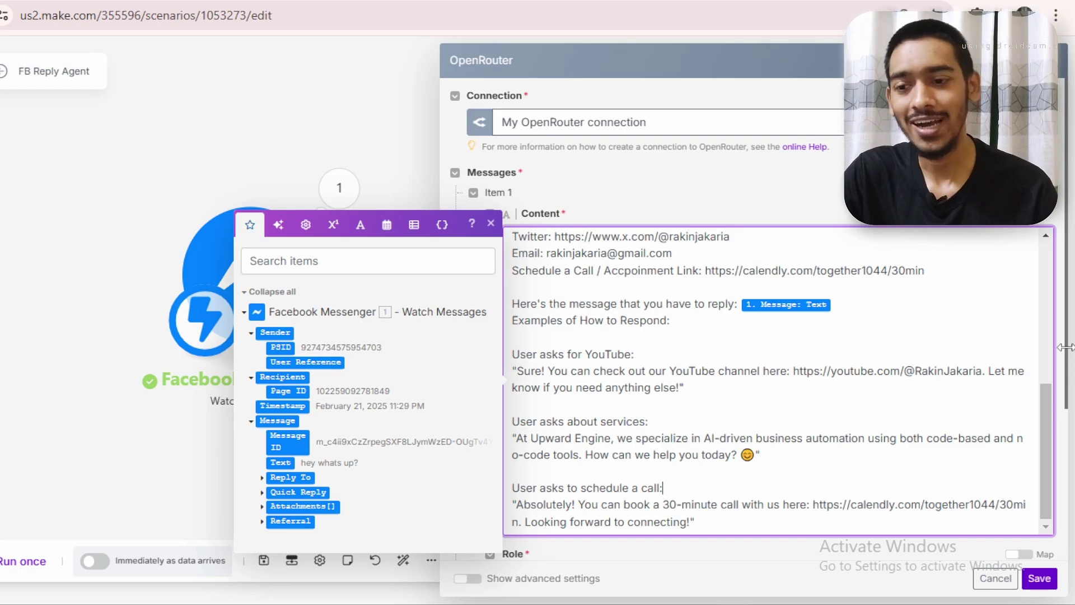
Set the OpenRouter message role to Assistant
scroll(1066, 347, "down", 4)
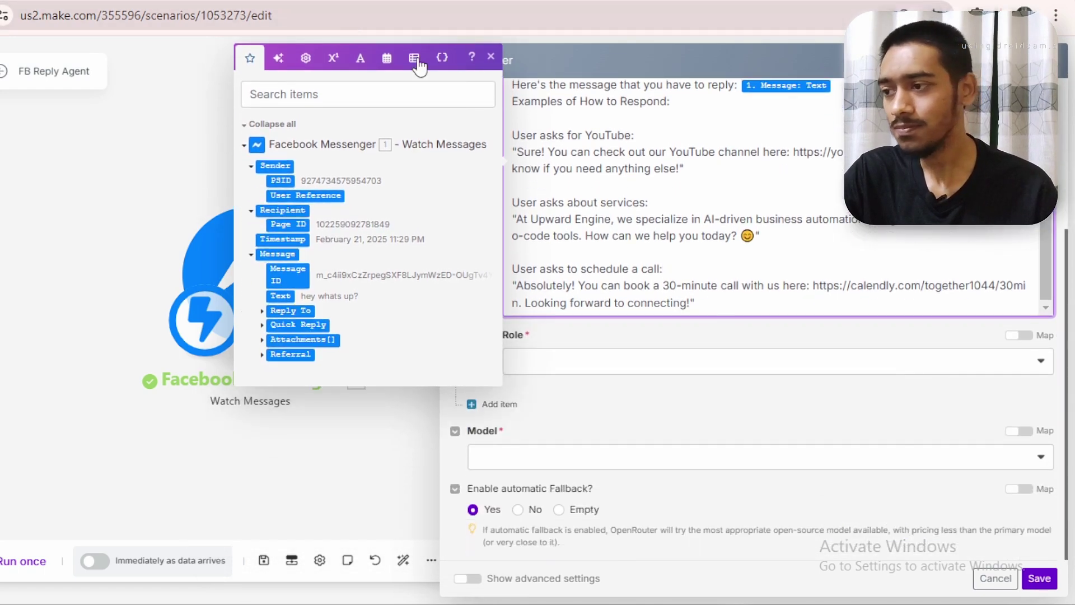
left_click(491, 56)
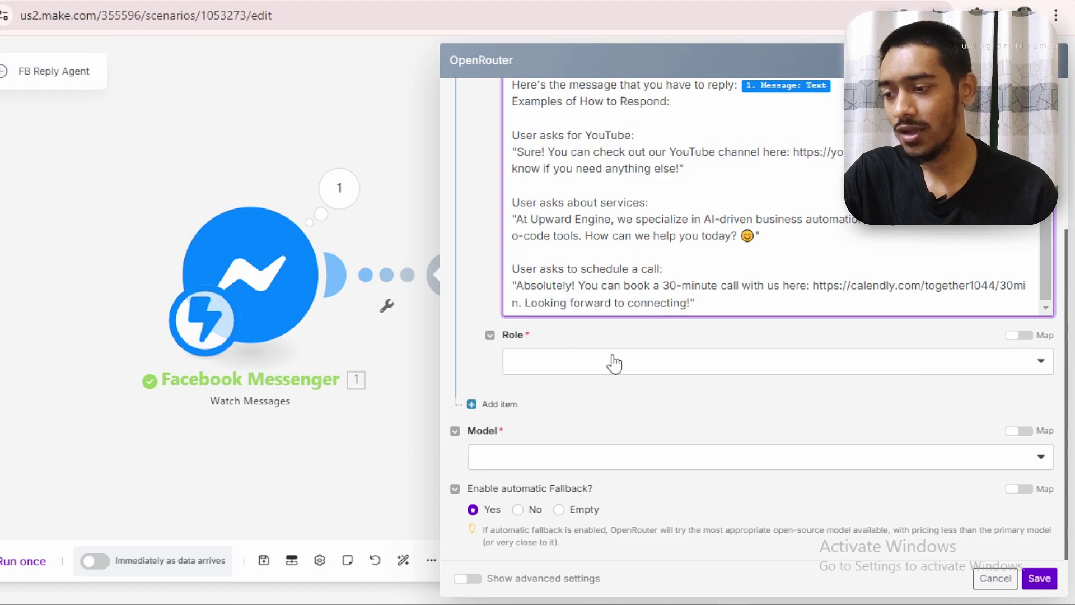
left_click(557, 367)
left_click(594, 411)
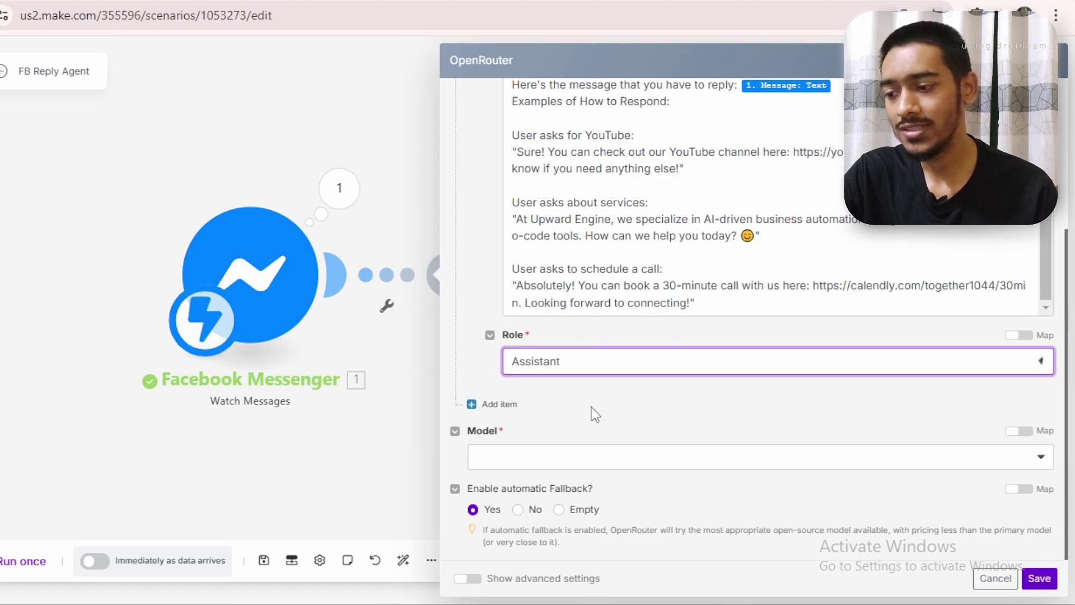
Set the model to Google: Gemini Flash 2.0 Experimental (free) via a 'free' search
left_click(582, 469)
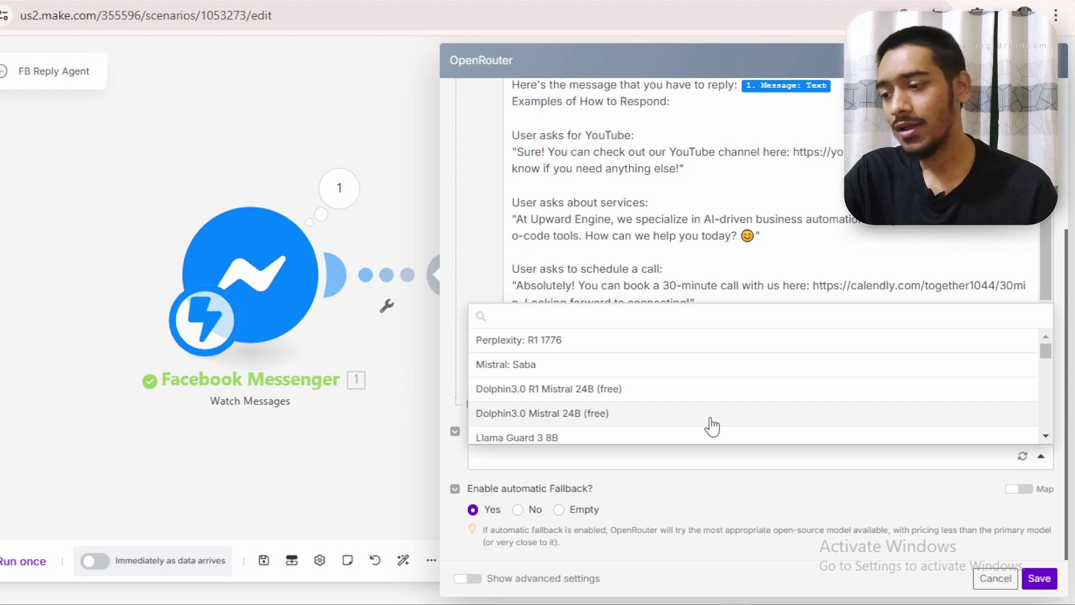
type("free")
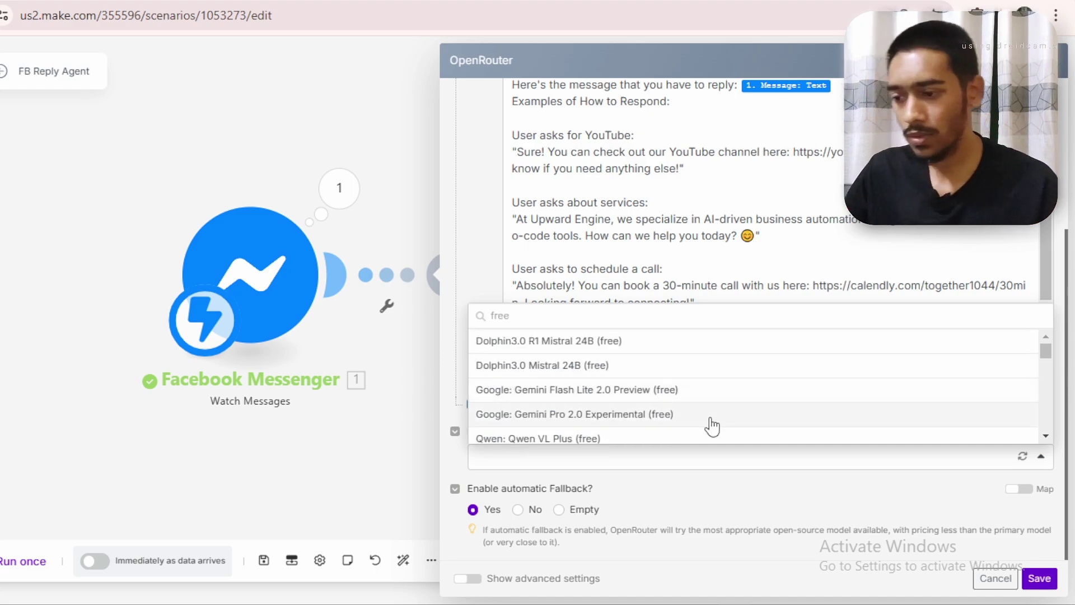
left_click_drag(1046, 347, 1064, 373)
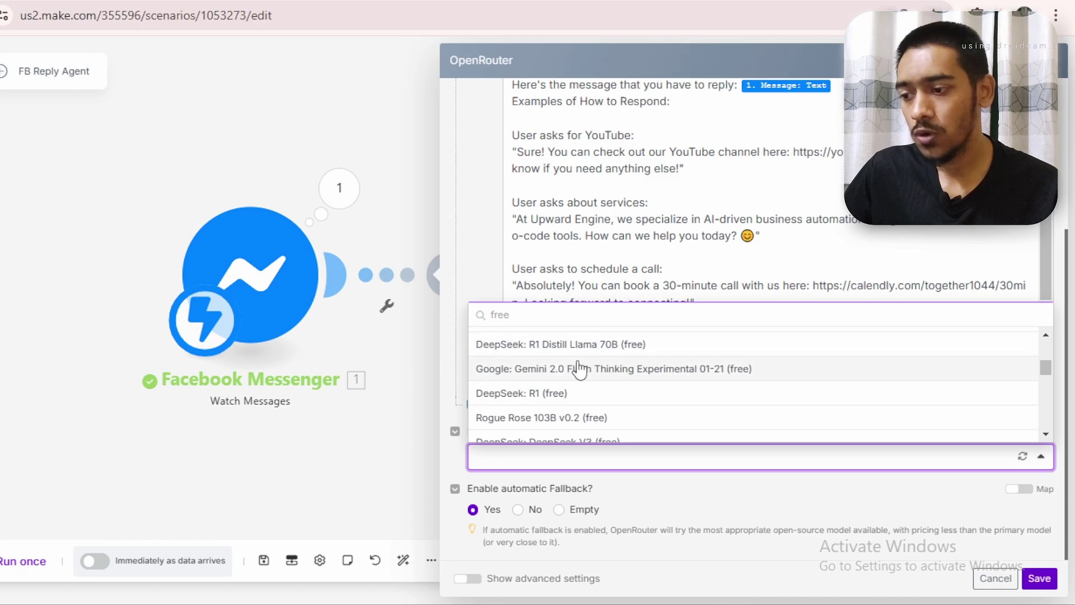
left_click_drag(1049, 368, 1049, 374)
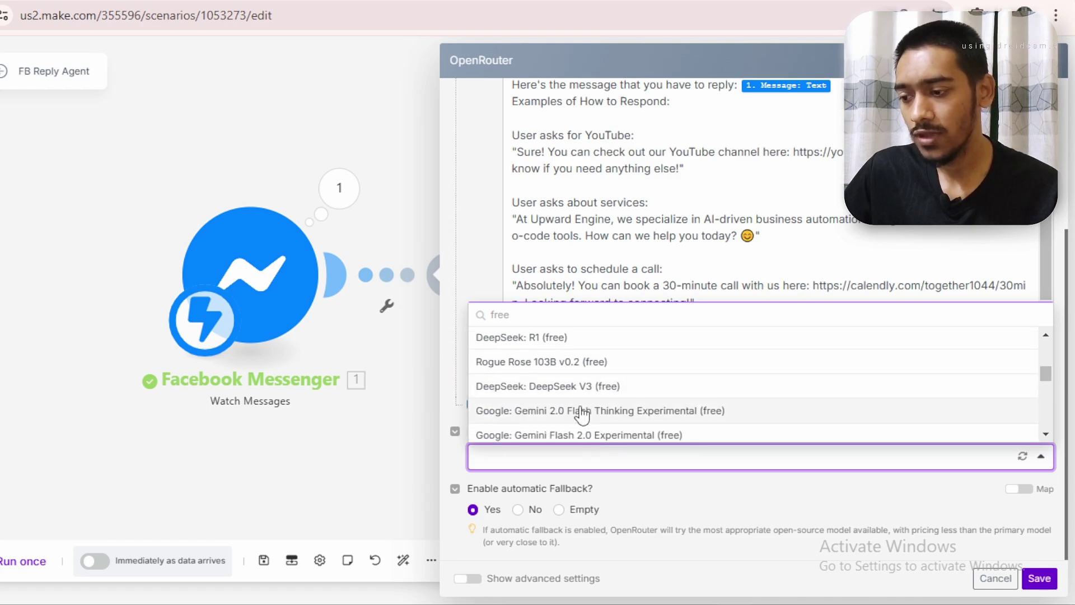
left_click(582, 436)
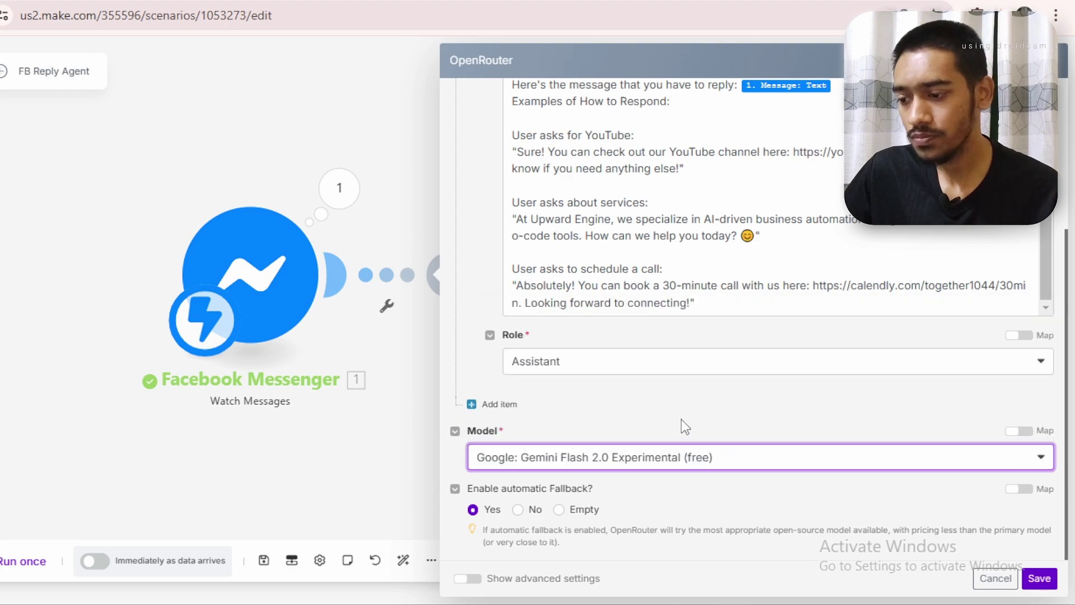
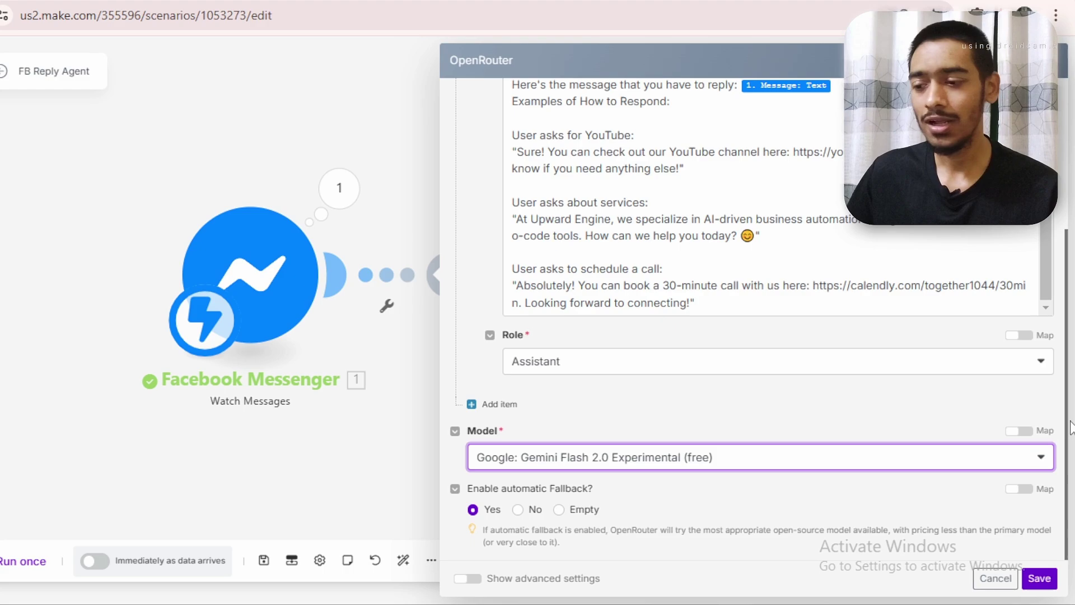
Save the OpenRouter module and run the scenario once, then go to the Messenger chat
left_click(1039, 577)
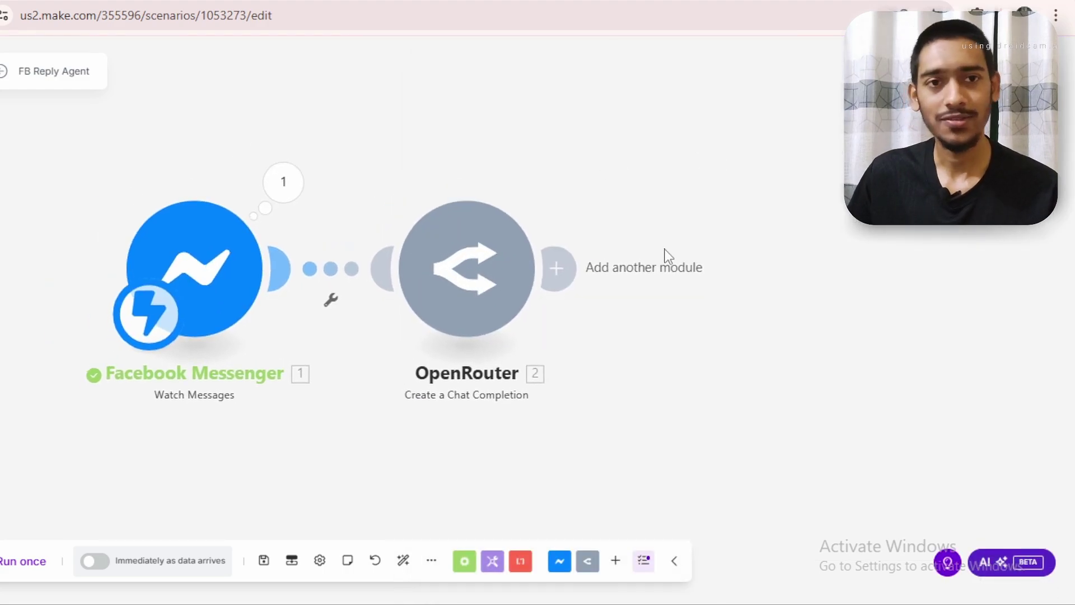
left_click(12, 560)
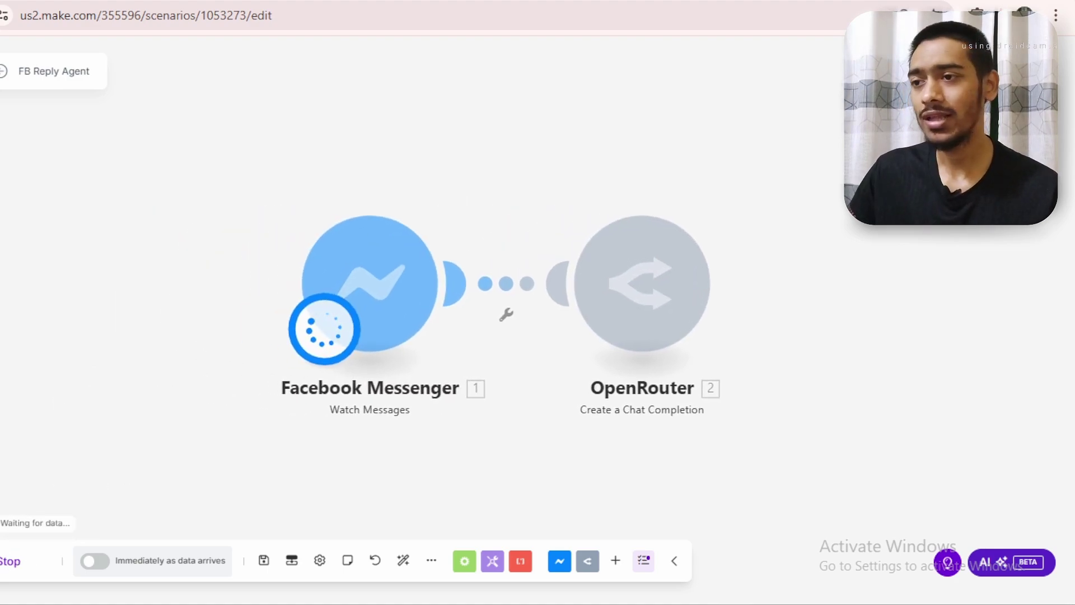
key("ctrl+Tab")
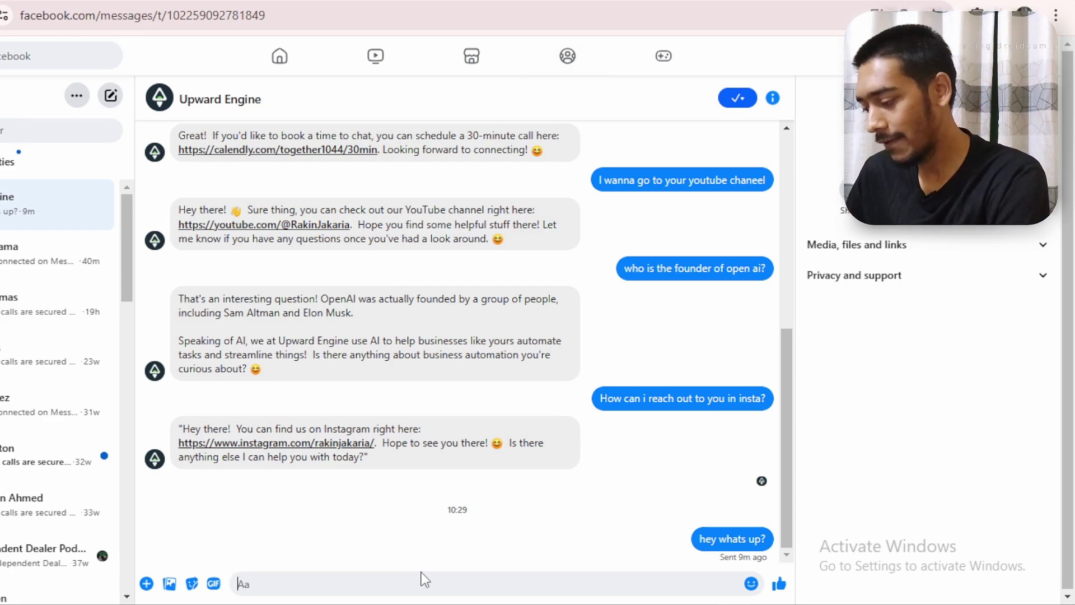
Send 'hey whats up?' to the Upward Engine chat, then go back to Make
type("hey what")
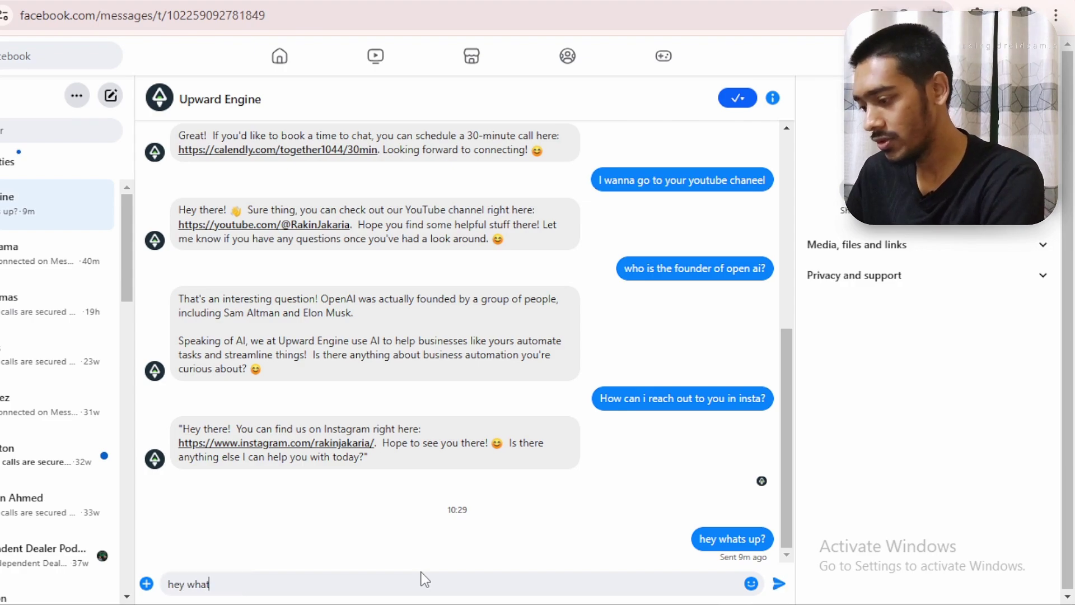
type("s up?")
key("Return")
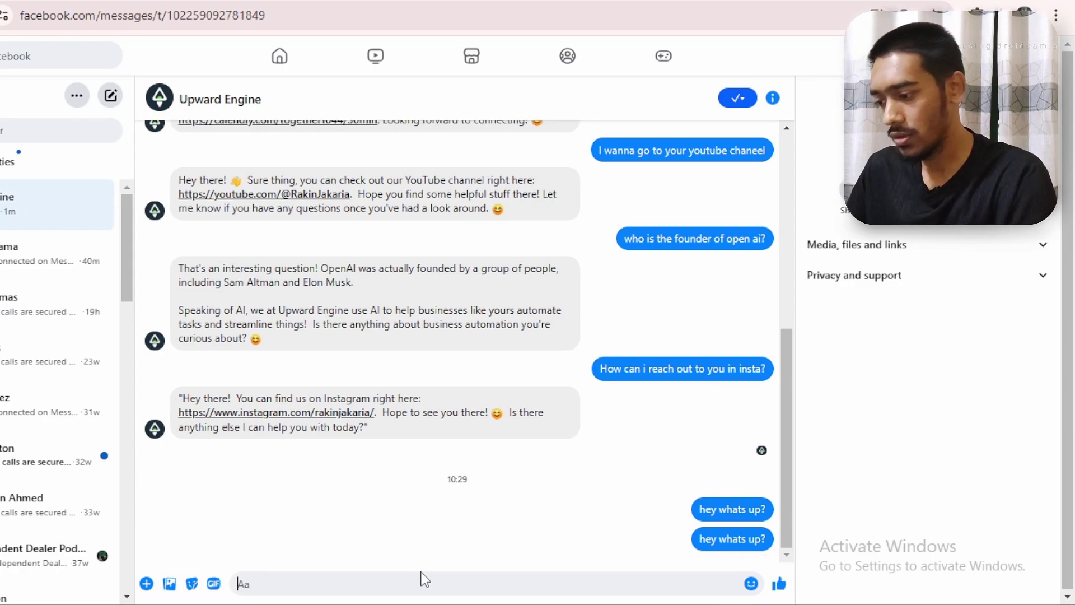
key("ctrl+Tab")
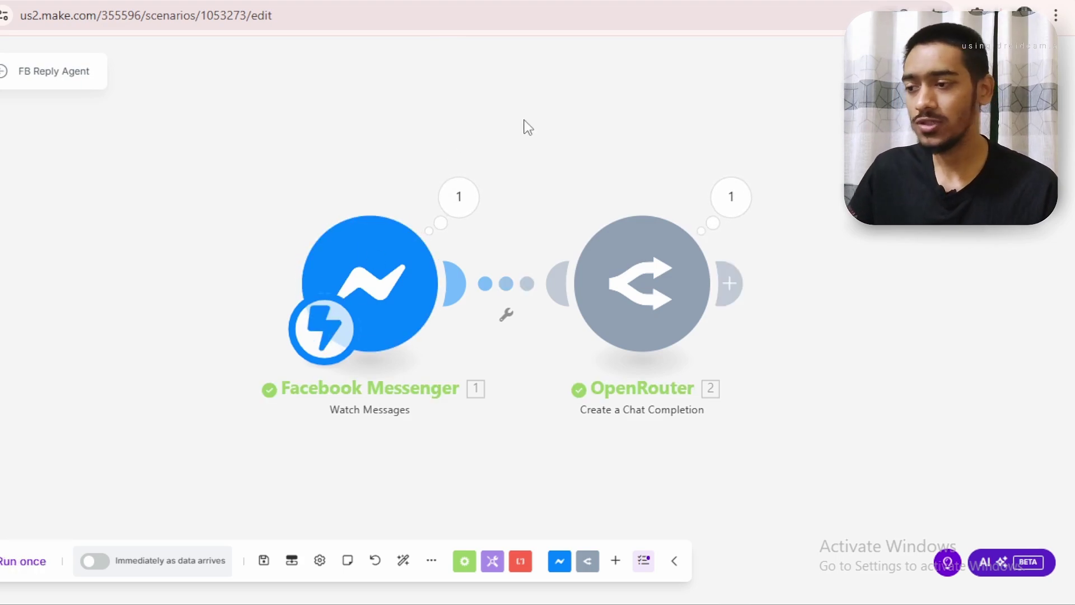
left_click(747, 210)
left_click_drag(590, 91, 268, 104)
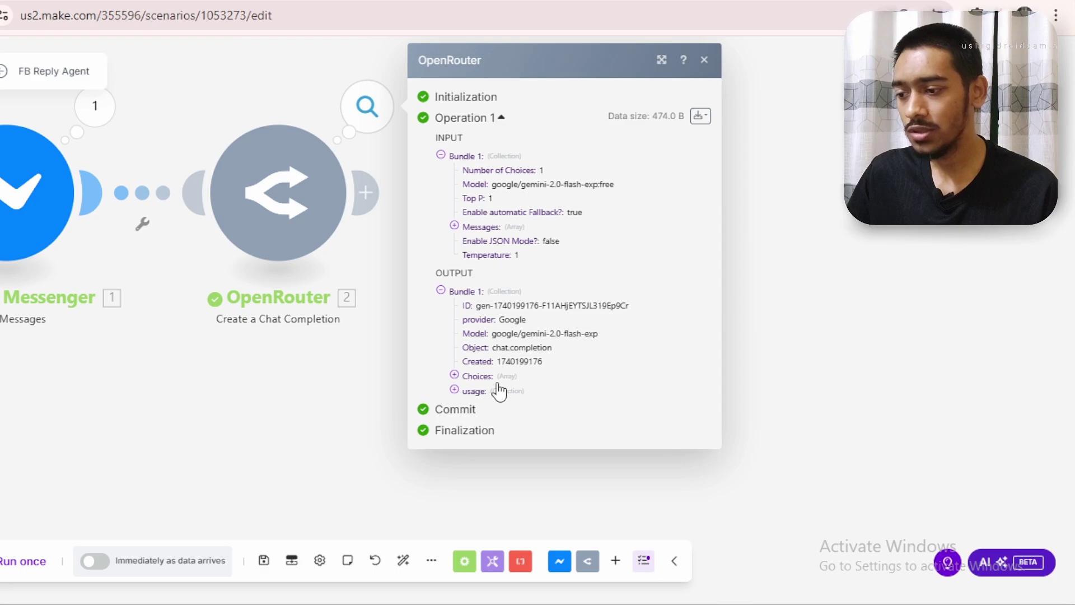
left_click(482, 391)
left_click(473, 376)
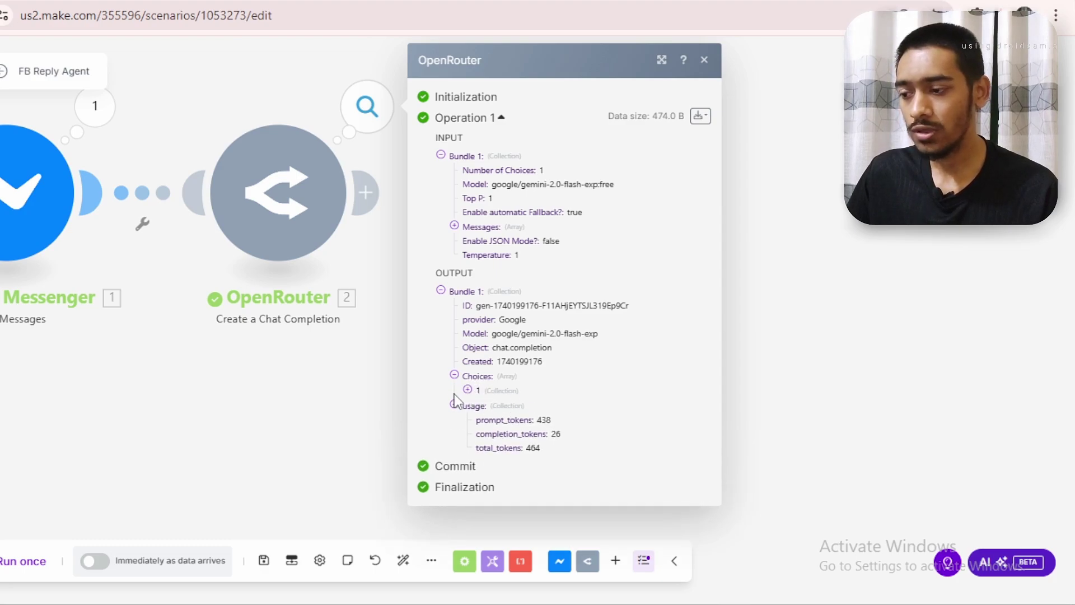
left_click(468, 390)
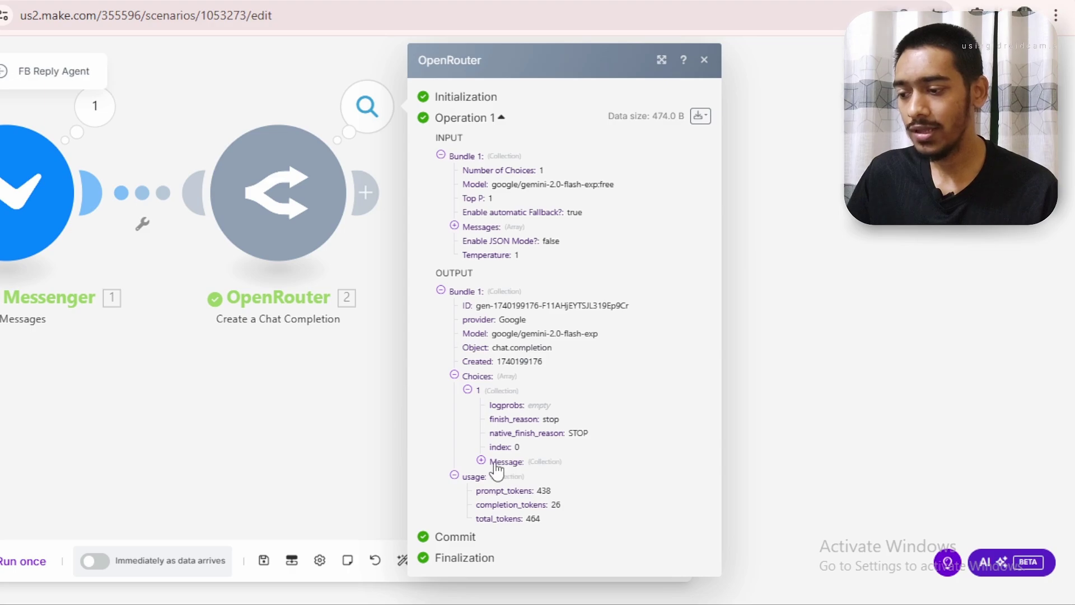
left_click(500, 466)
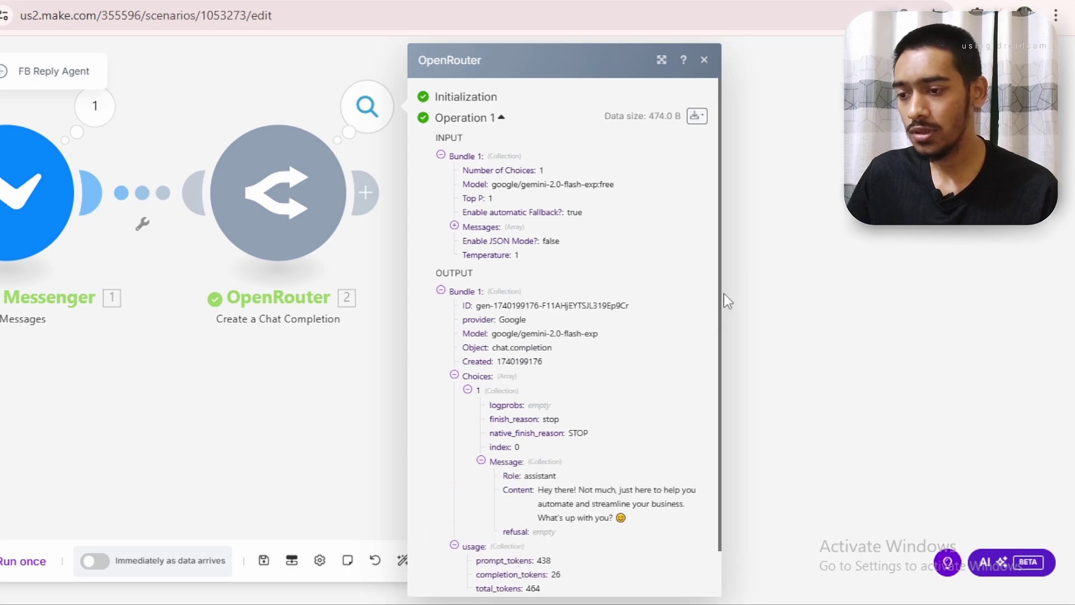
scroll(677, 483, "down", 1)
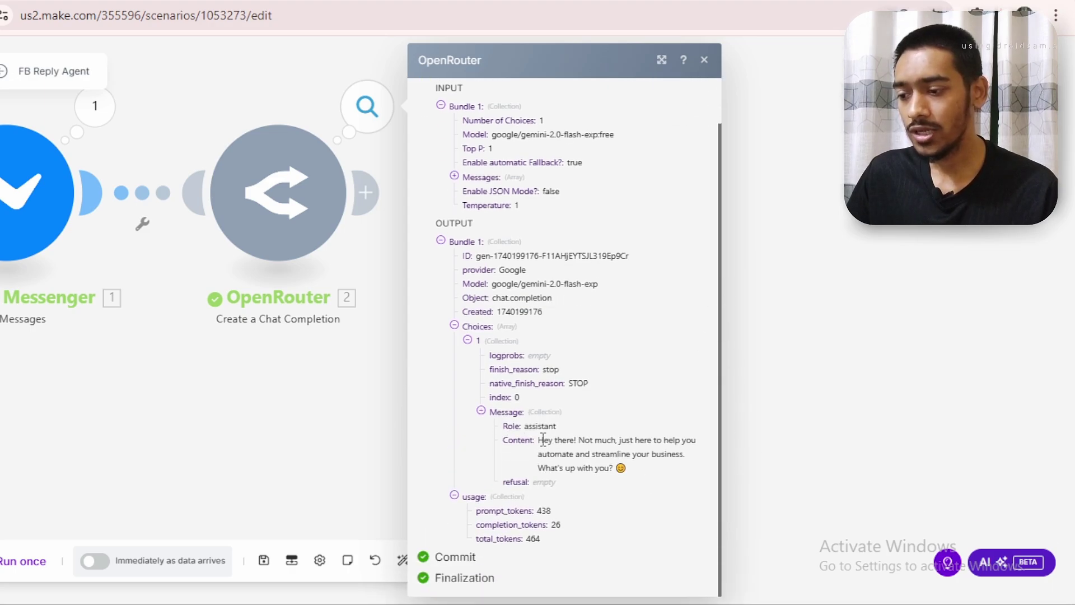
left_click_drag(537, 439, 704, 455)
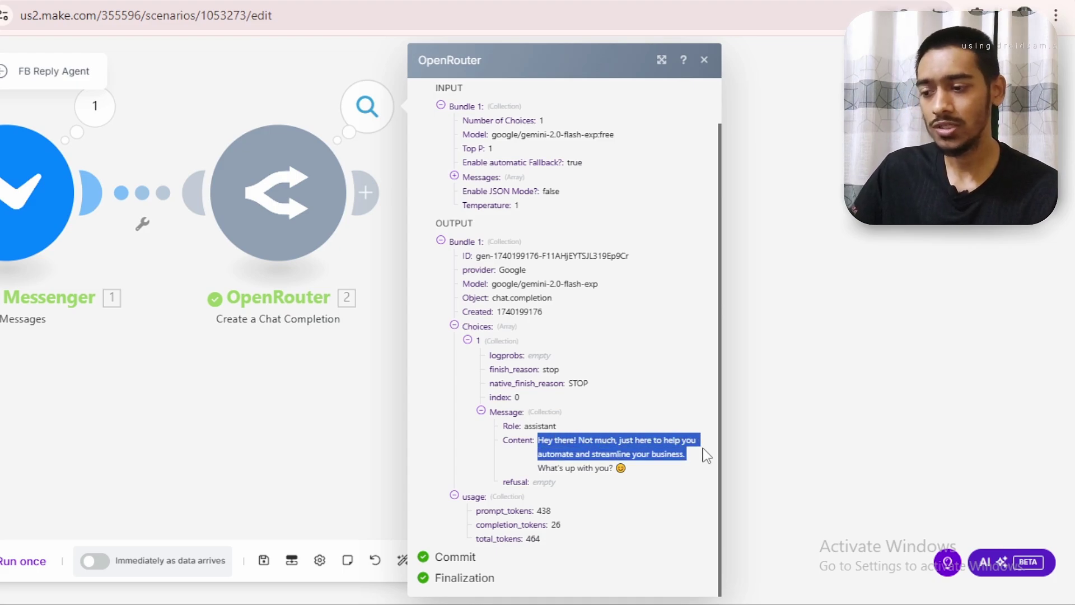
left_click_drag(706, 455, 671, 476)
left_click(673, 479)
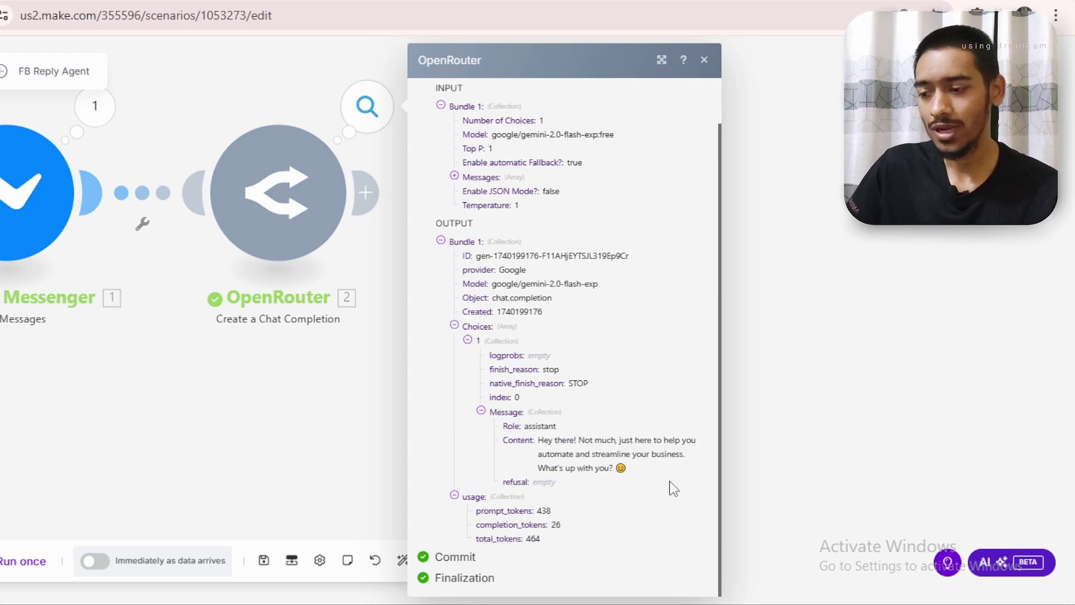
left_click(661, 60)
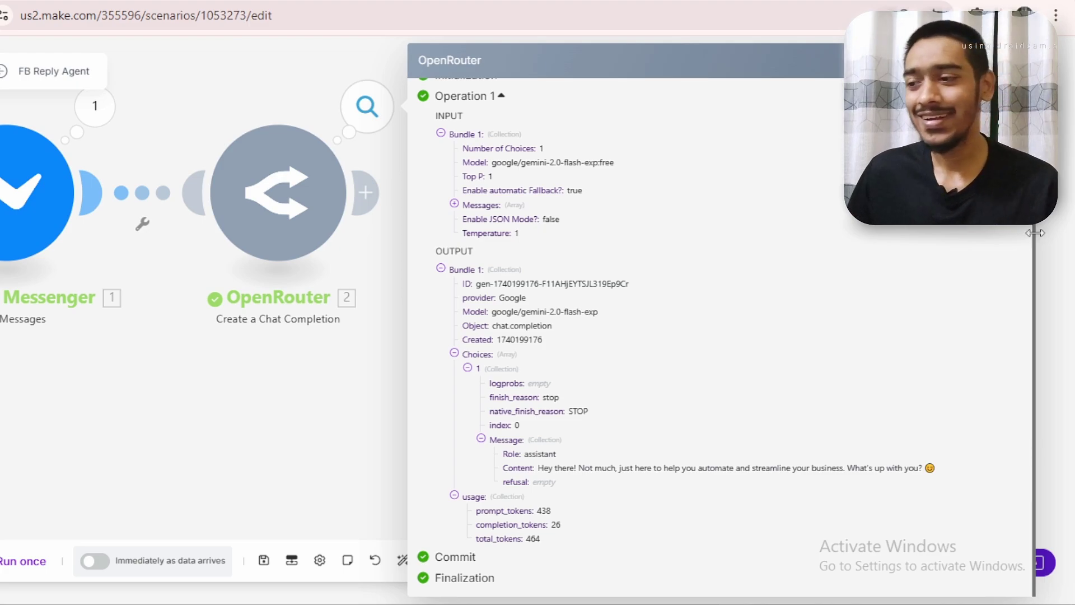
left_click(1018, 60)
left_click_drag(491, 108, 824, 220)
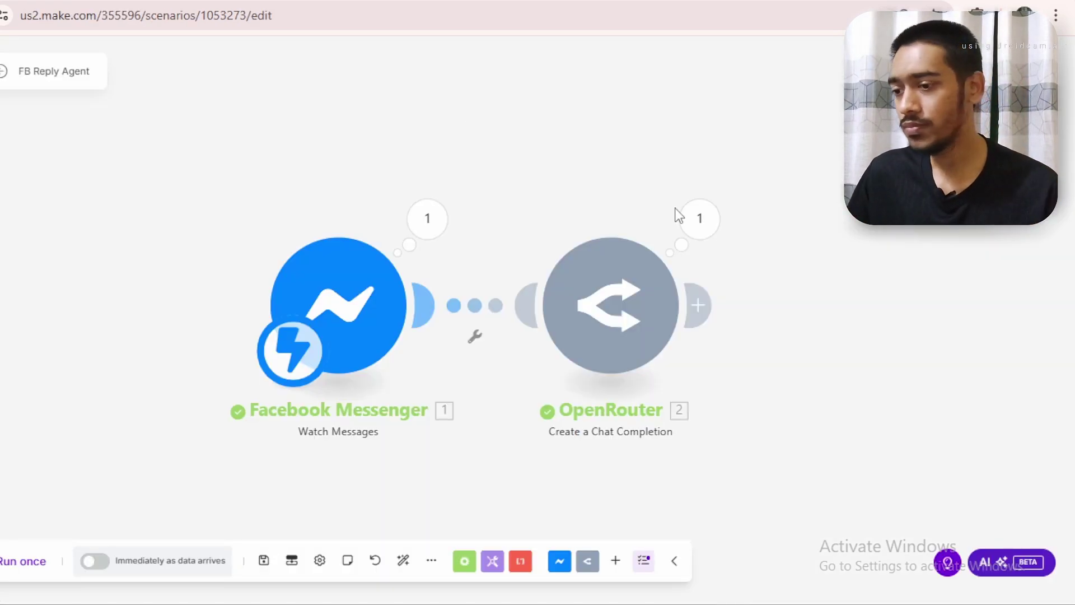
Add a Facebook Messenger Send a Message module after OpenRouter
left_click(697, 305)
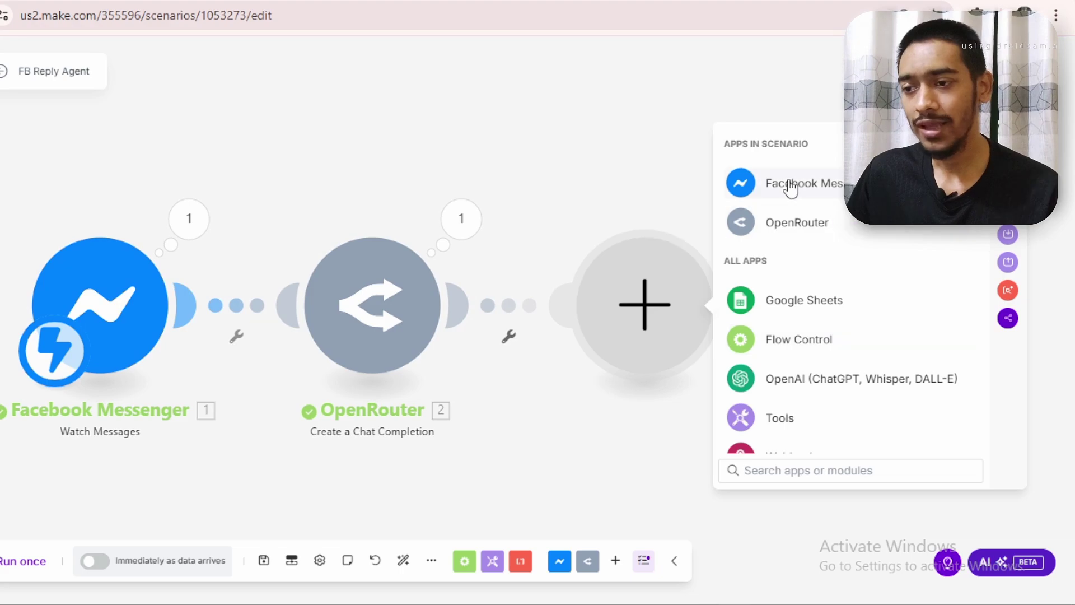
left_click(790, 189)
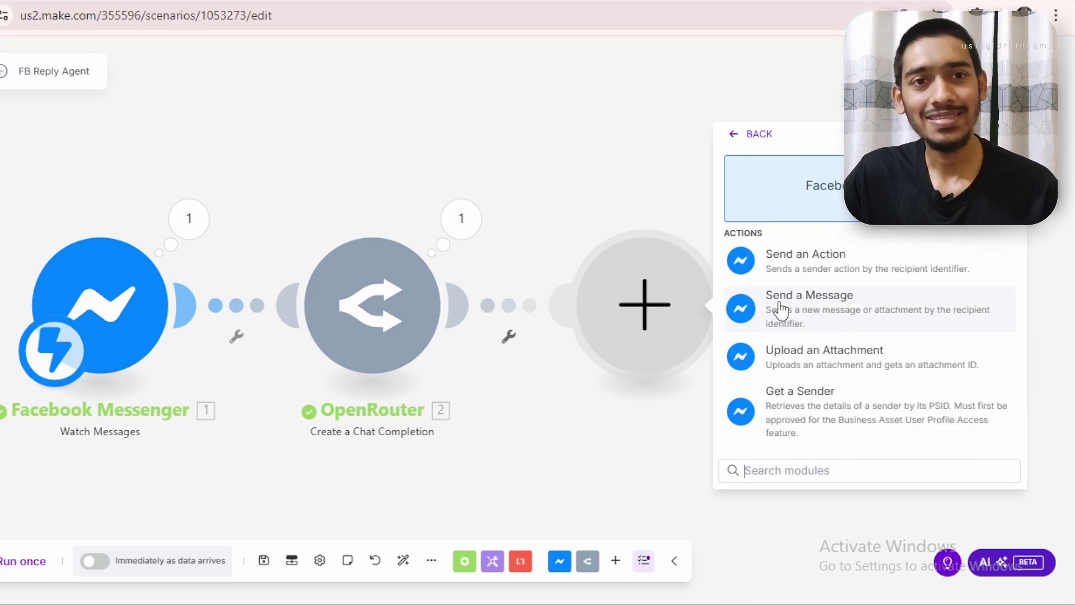
left_click(814, 316)
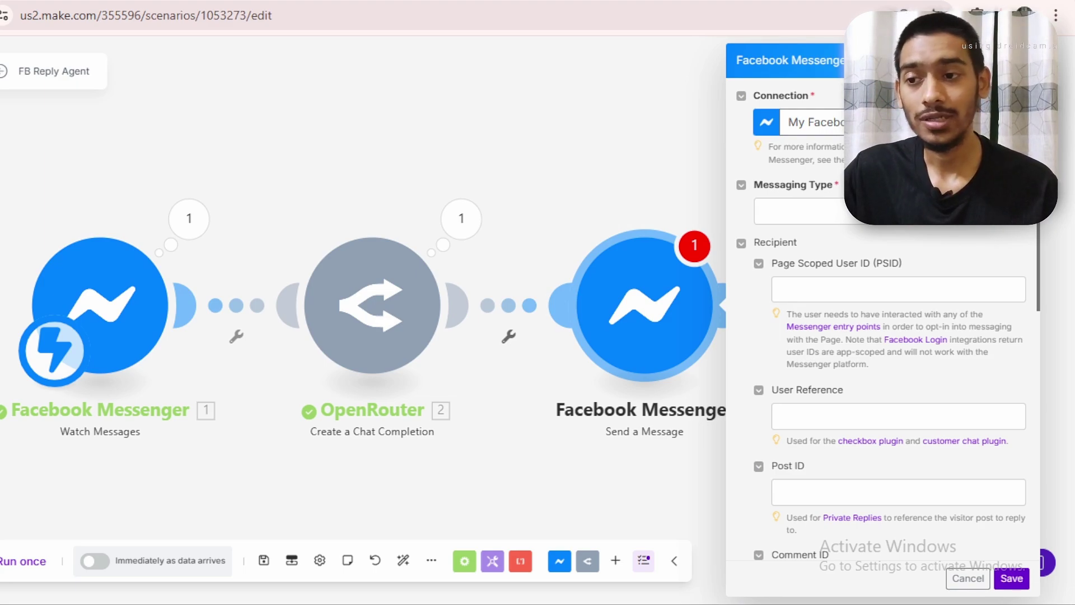
Add a new Messenger connection named 'my fb replies' and move on to its access token
left_click(1005, 122)
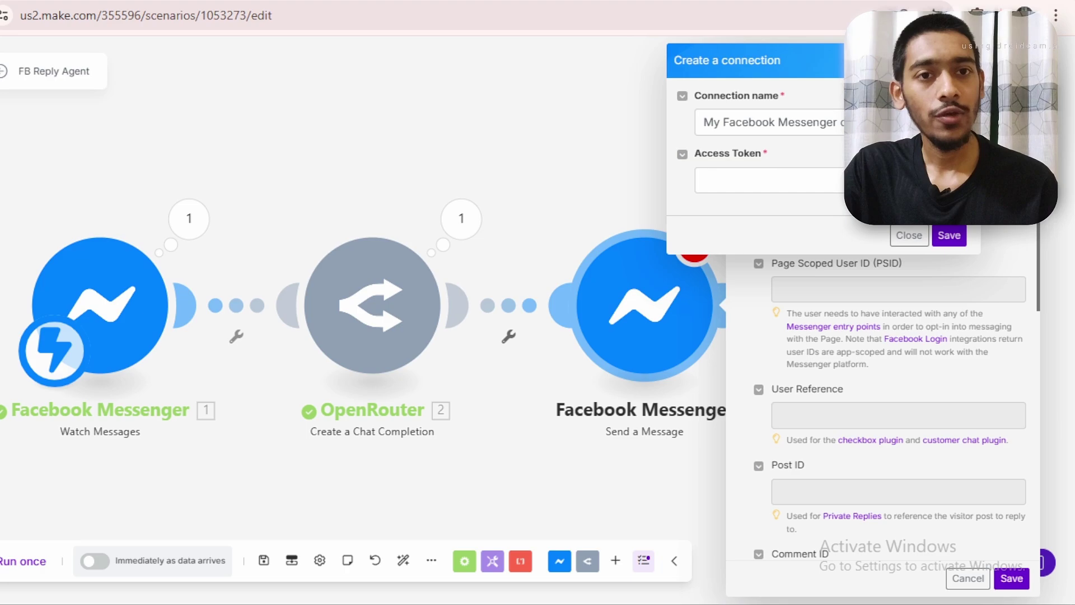
left_click(767, 122)
key("ctrl+a")
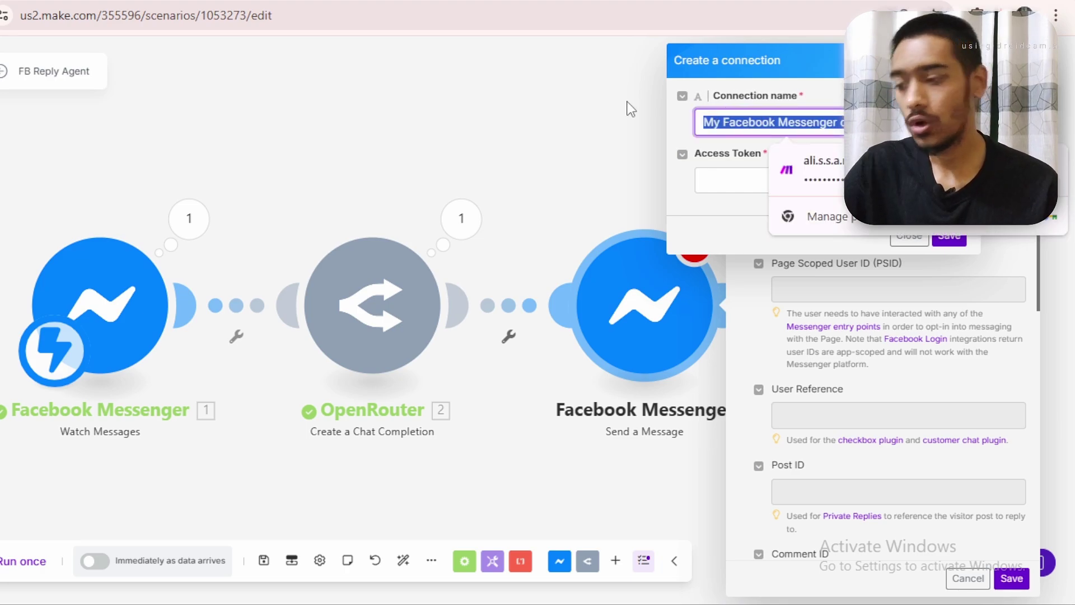
type("my fb ")
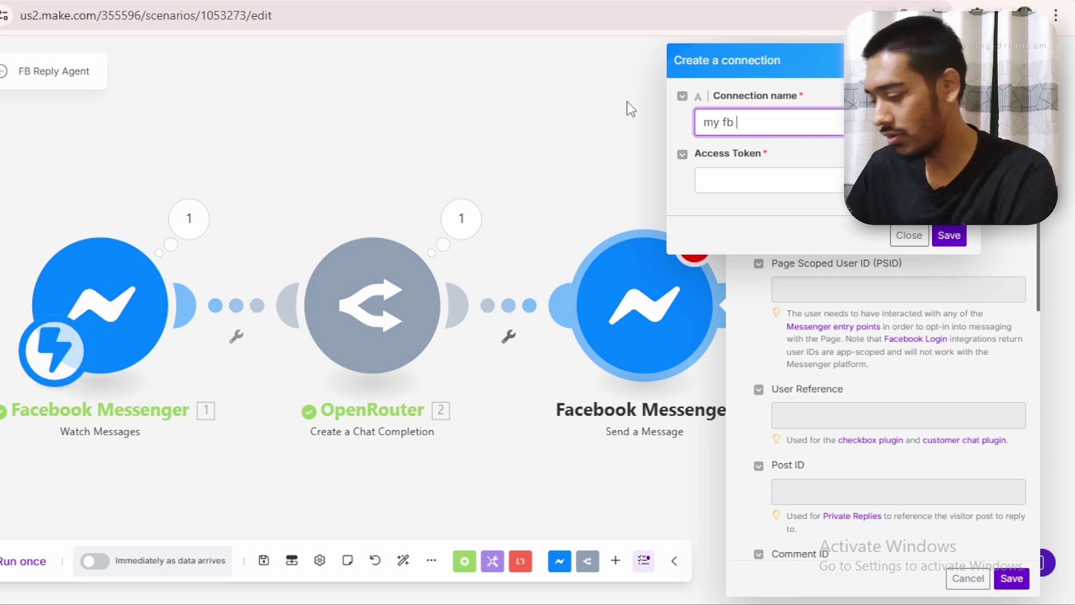
type("replies")
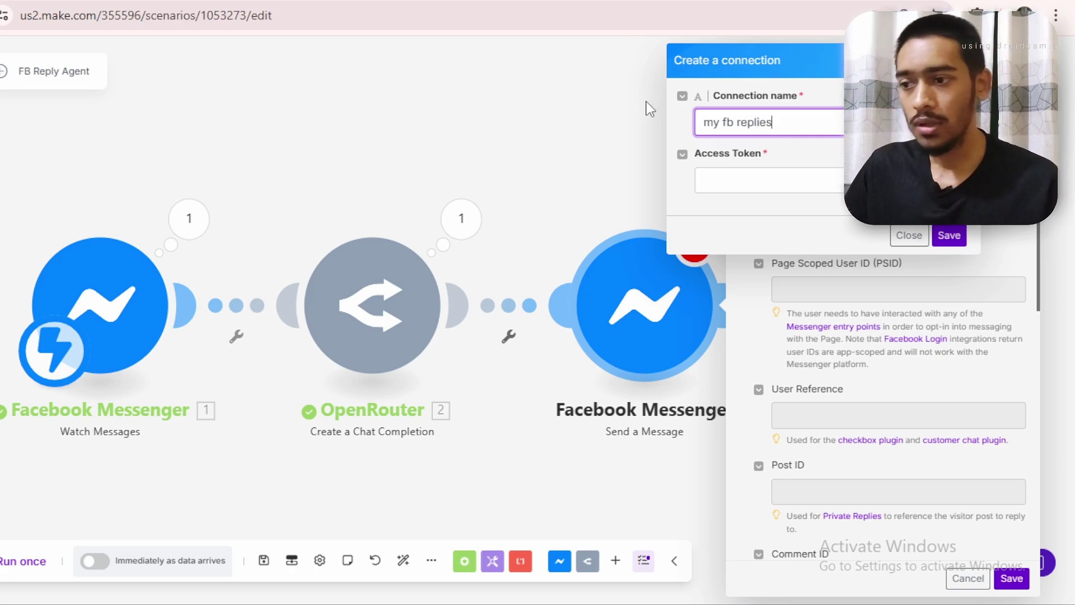
left_click(722, 180)
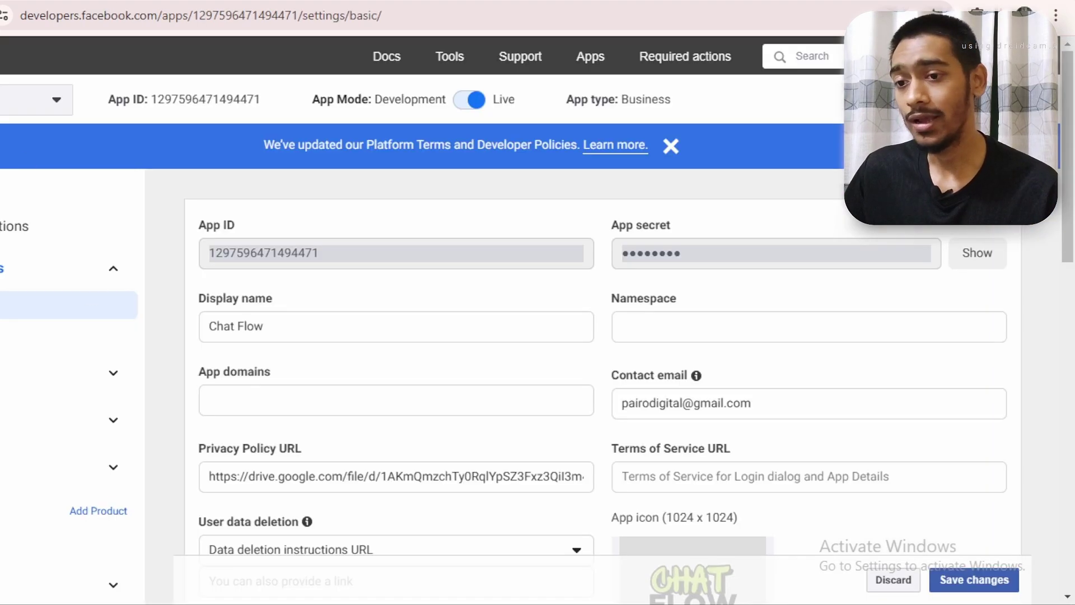
Open Messenger API Settings and expand the Generate access tokens step
scroll(1069, 115, "down", 1)
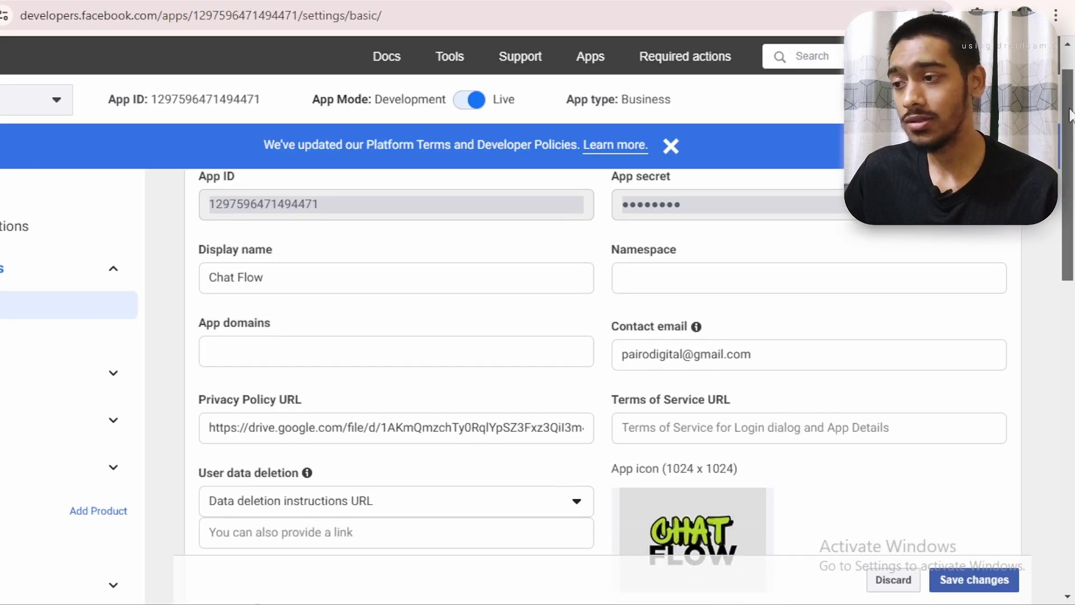
scroll(1071, 115, "up", 1)
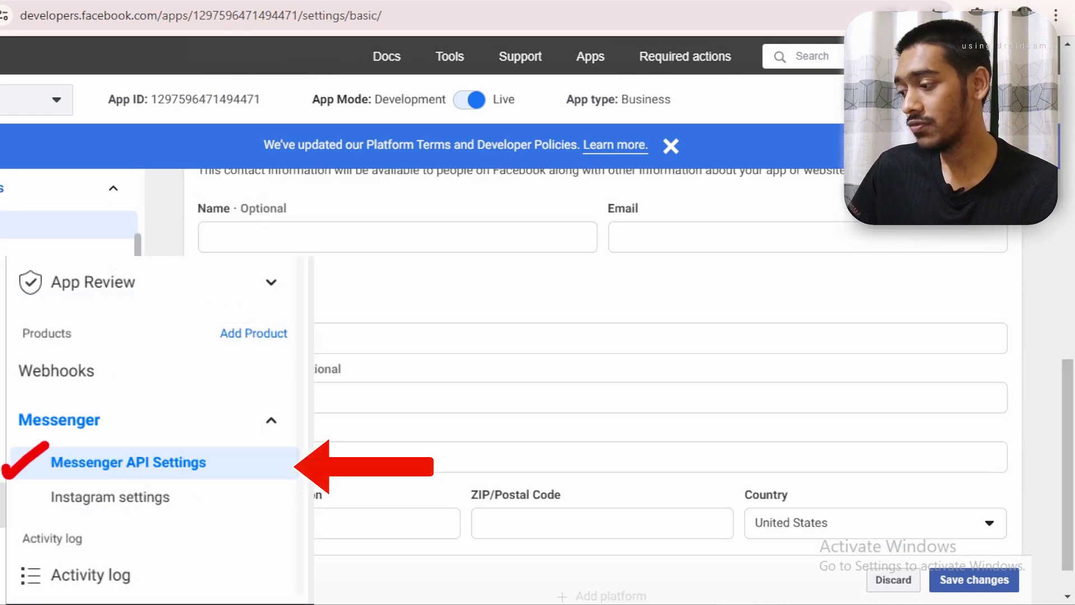
left_click(22, 539)
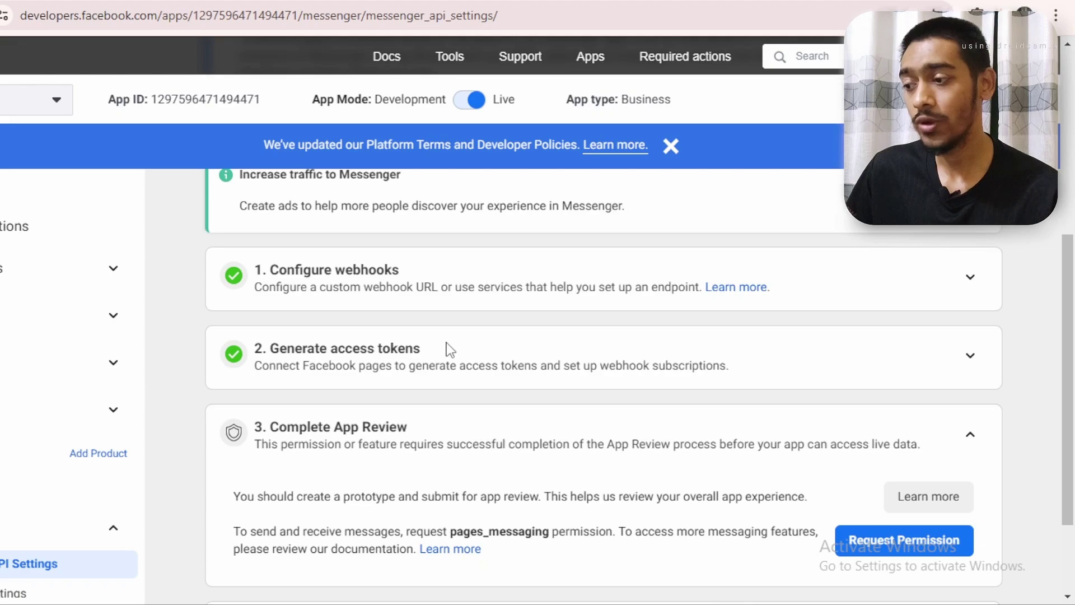
left_click_drag(440, 344, 280, 350)
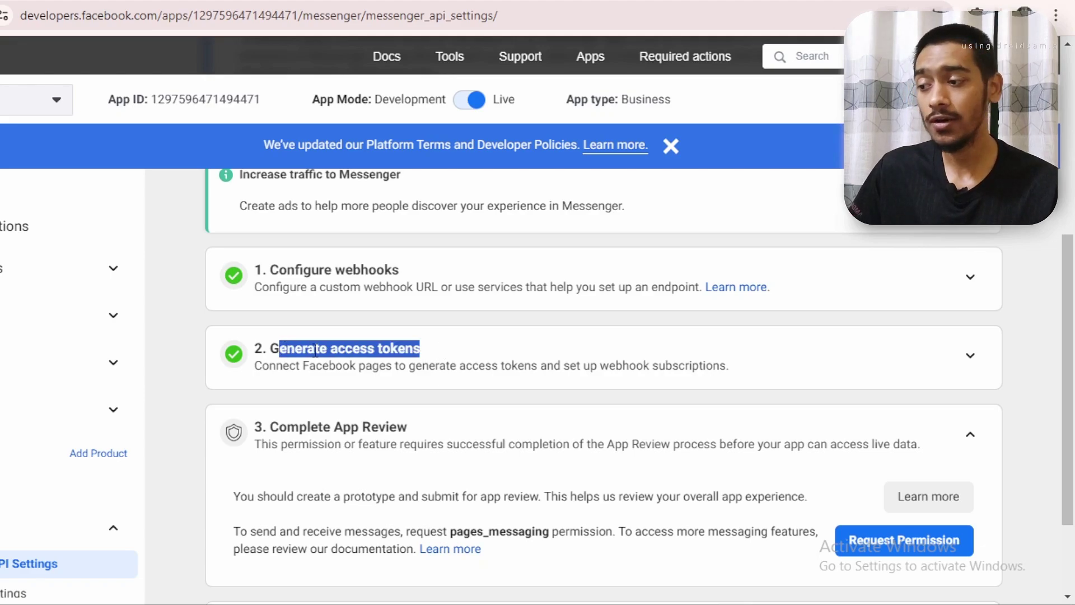
left_click(864, 357)
left_click(971, 358)
scroll(839, 358, "down", 2)
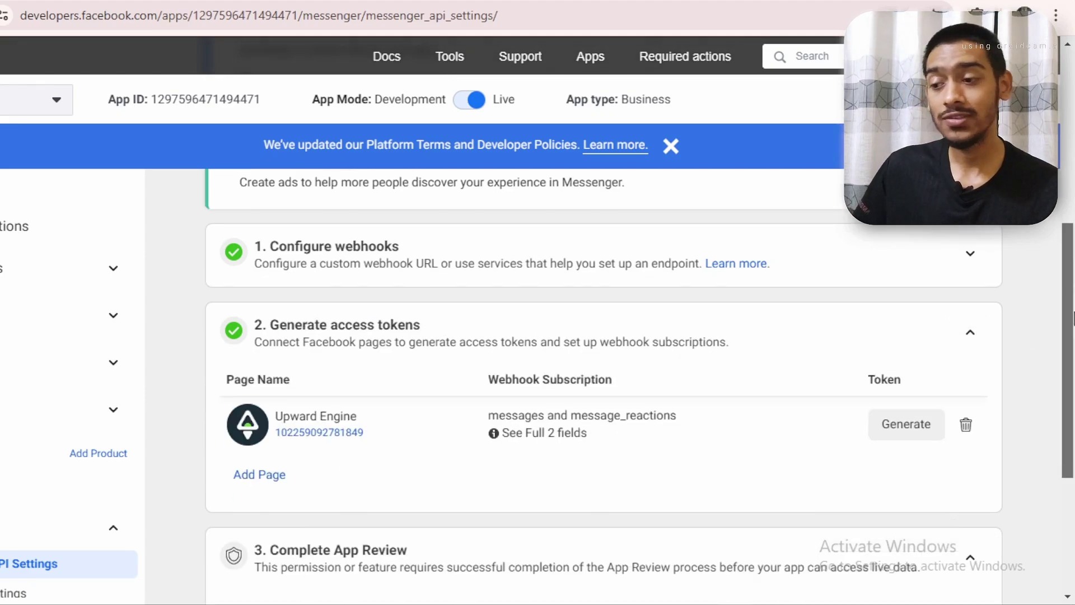
mouse_move(547, 337)
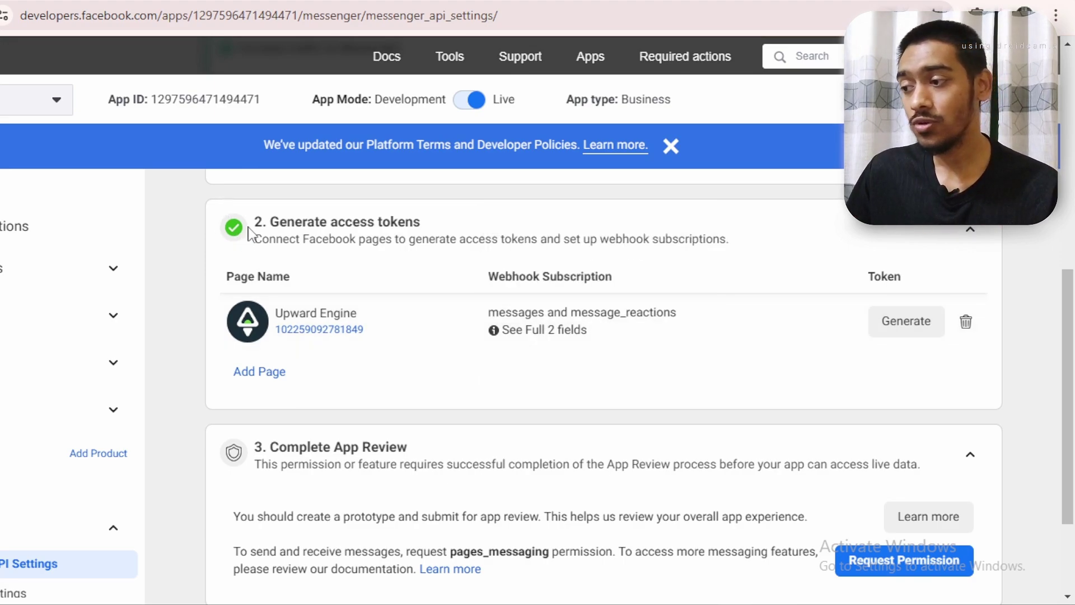
left_click_drag(265, 220, 447, 236)
left_click(455, 230)
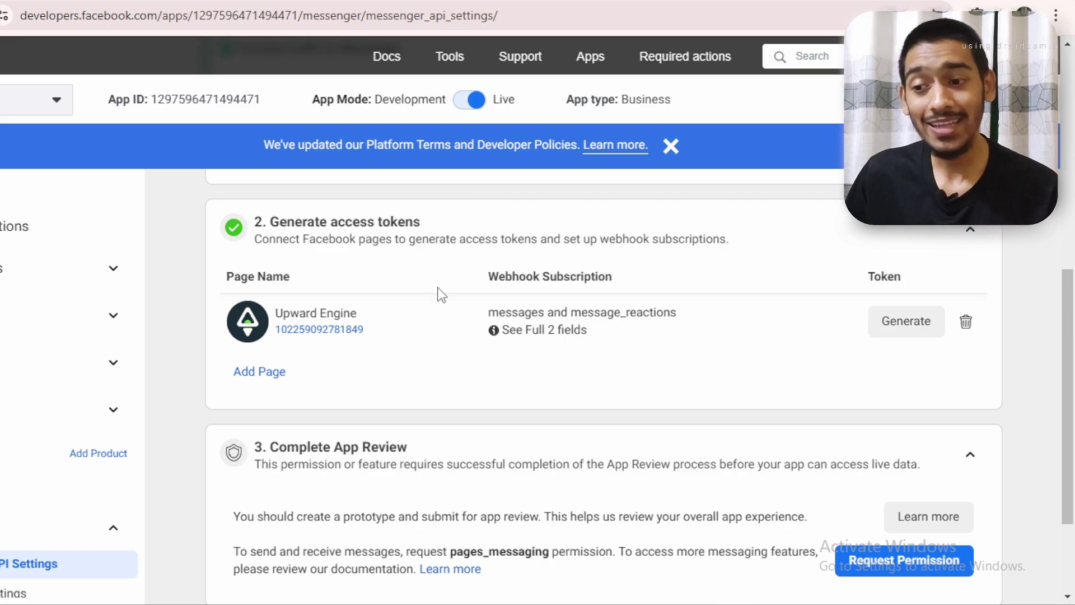
Generate an access token for the Upward Engine page, acknowledge the warning, and copy it
left_click(899, 329)
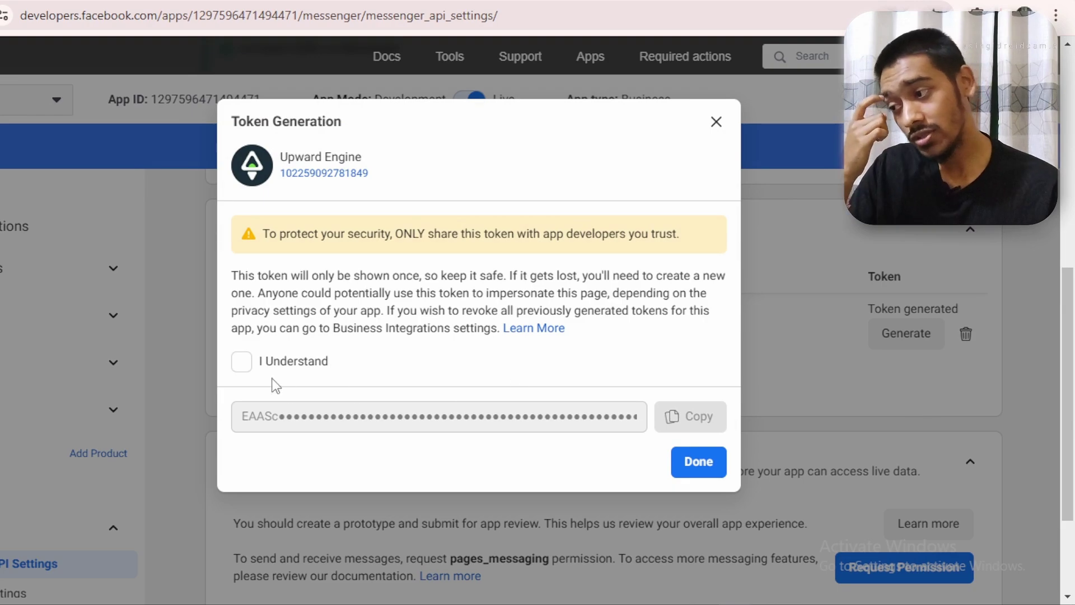
left_click(241, 361)
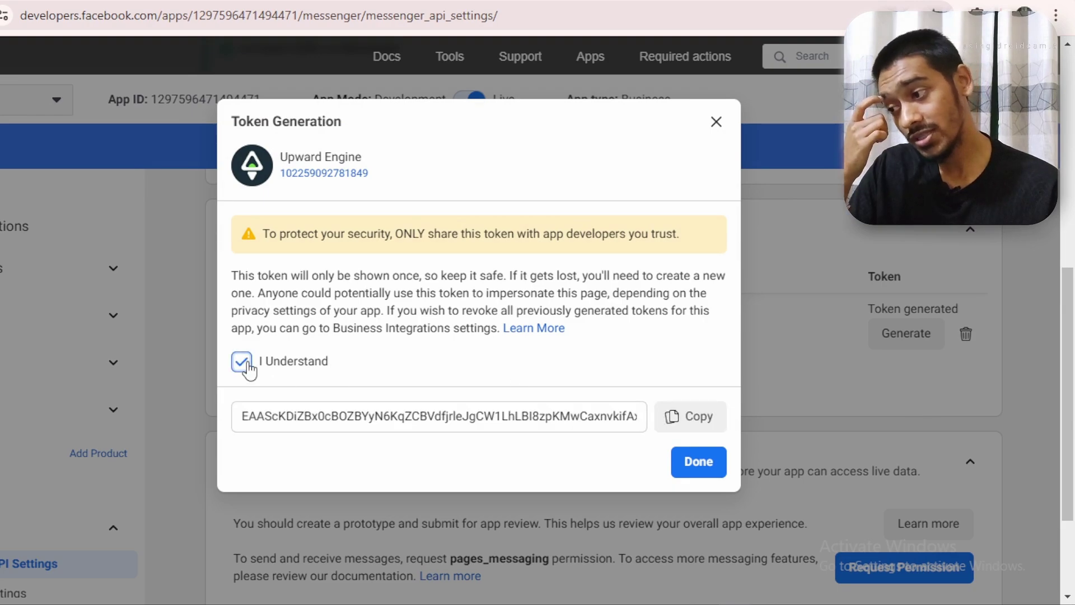
left_click(697, 417)
left_click(699, 461)
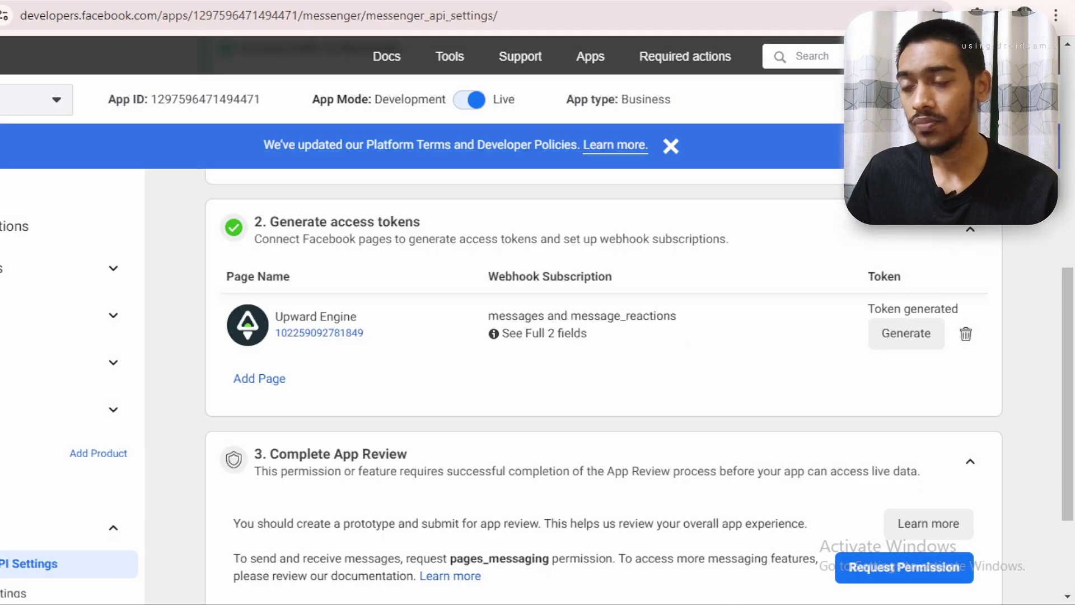
key("ctrl+Tab")
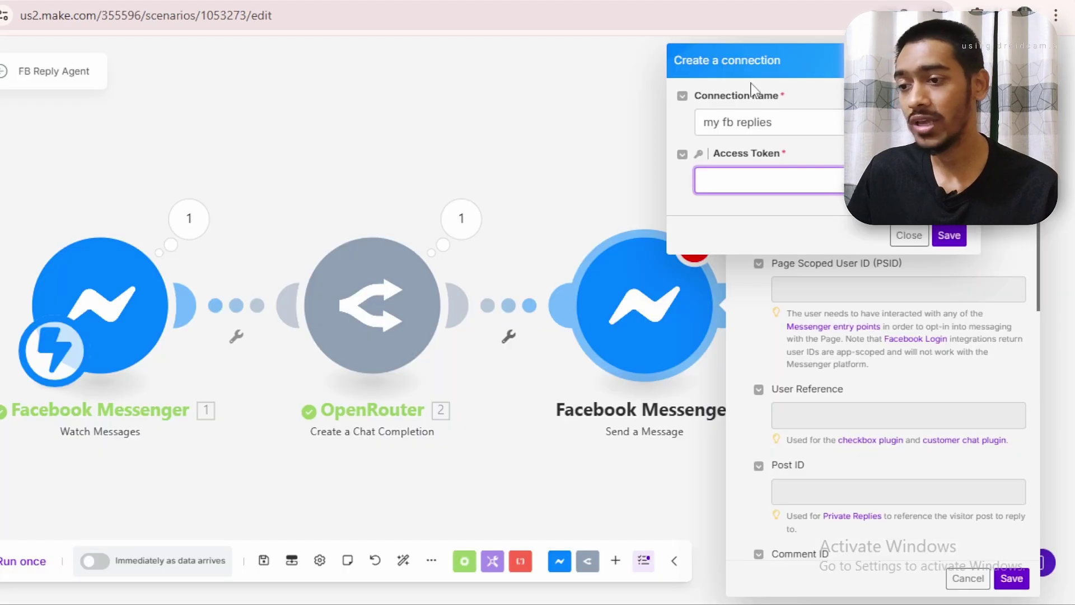
Paste the copied page token as the Access Token and save the 'my fb replies' connection
key("ctrl+v")
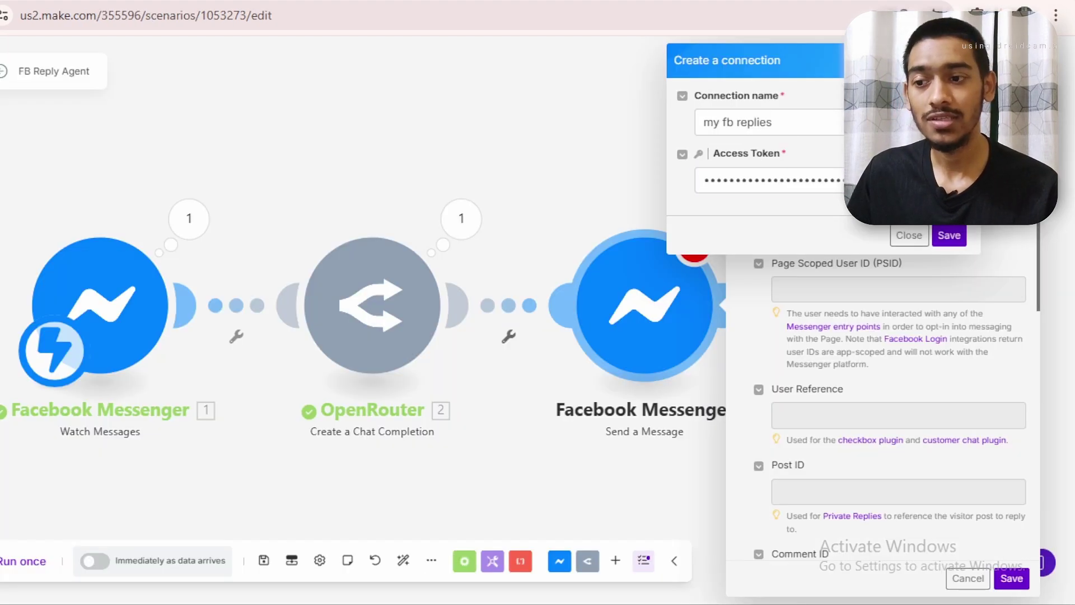
left_click(952, 236)
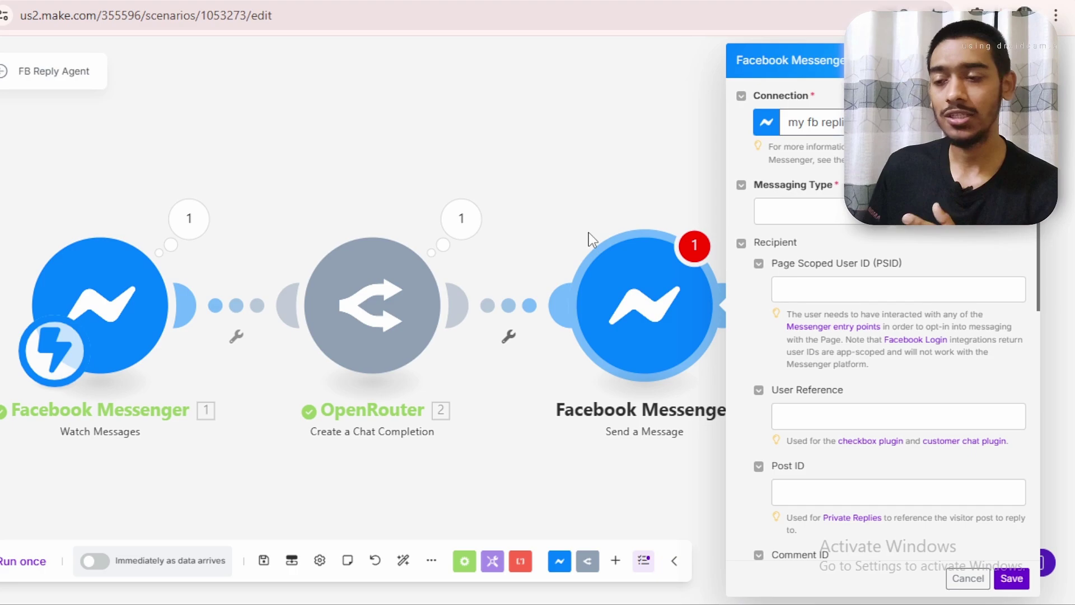
Set Messaging Type to Response and map Sender > PSID into Page Scoped User ID
left_click(767, 207)
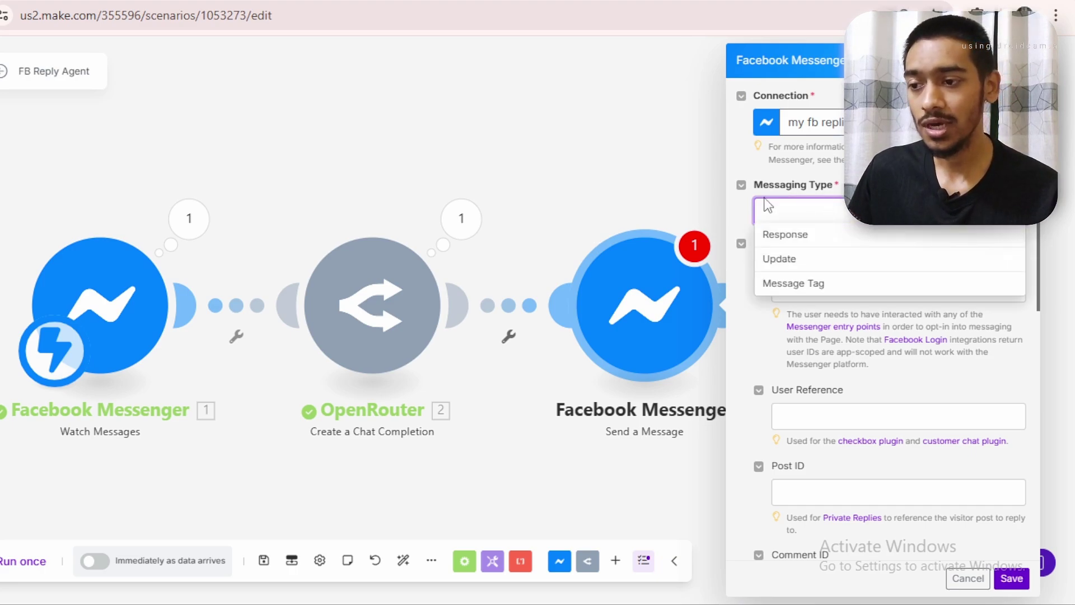
left_click(785, 235)
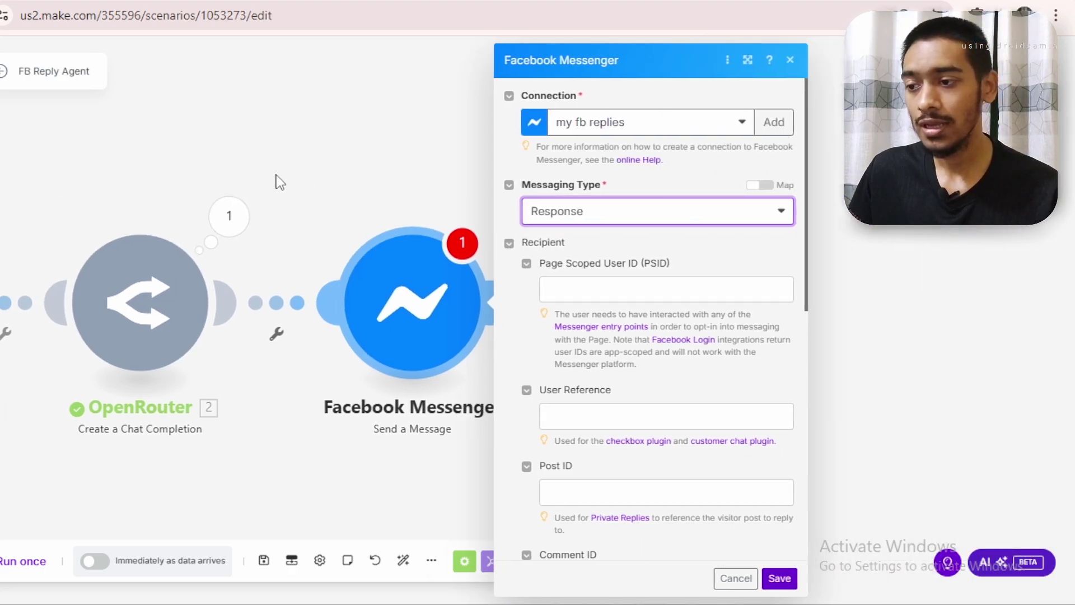
left_click_drag(733, 238, 734, 292)
left_click_drag(469, 263, 562, 271)
left_click(622, 296)
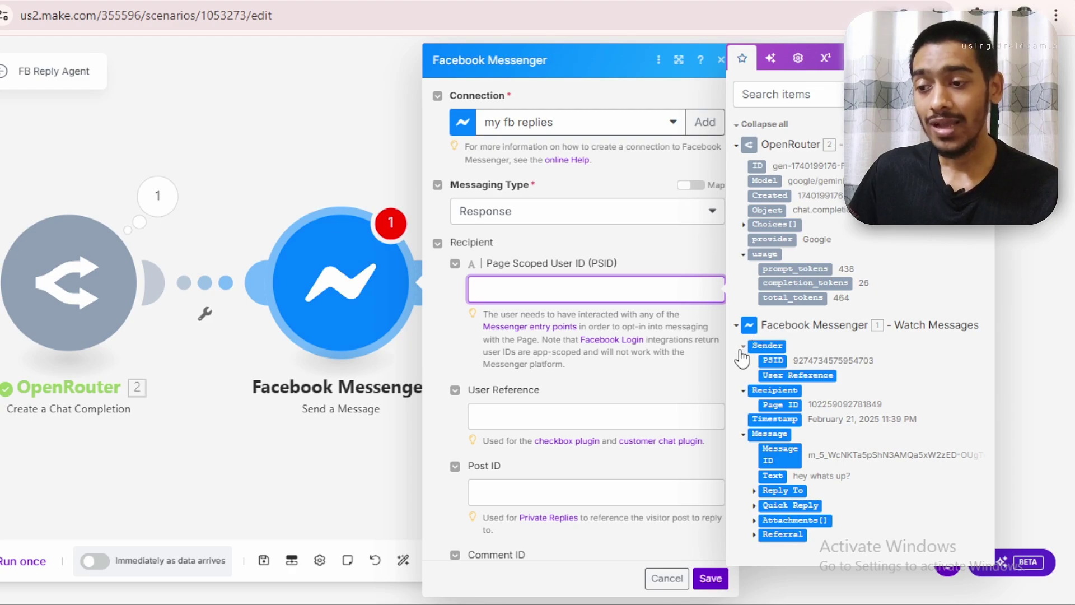
left_click(780, 361)
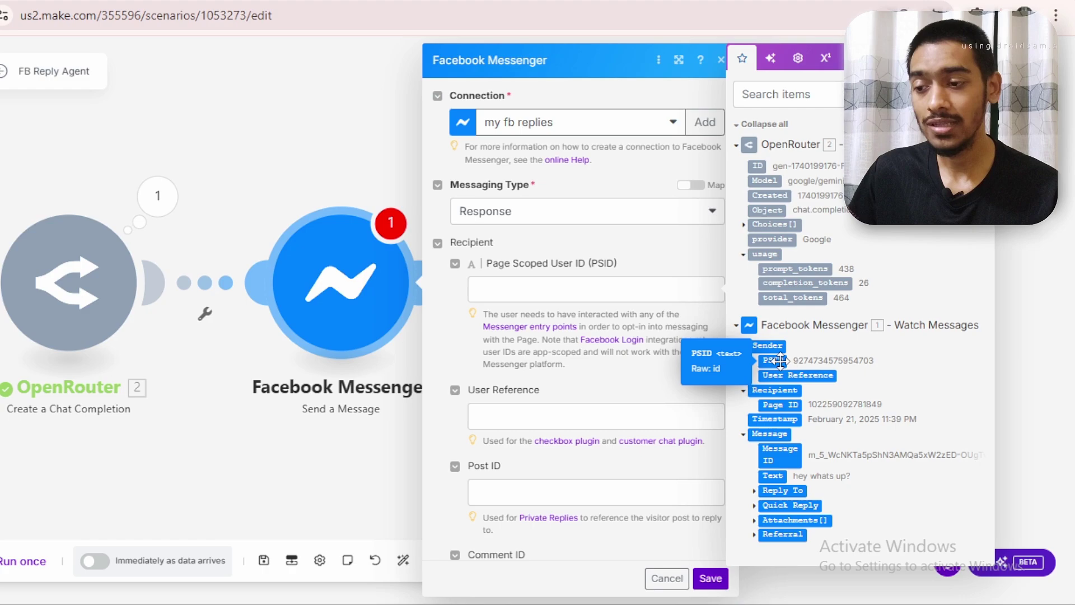
left_click_drag(780, 361, 507, 289)
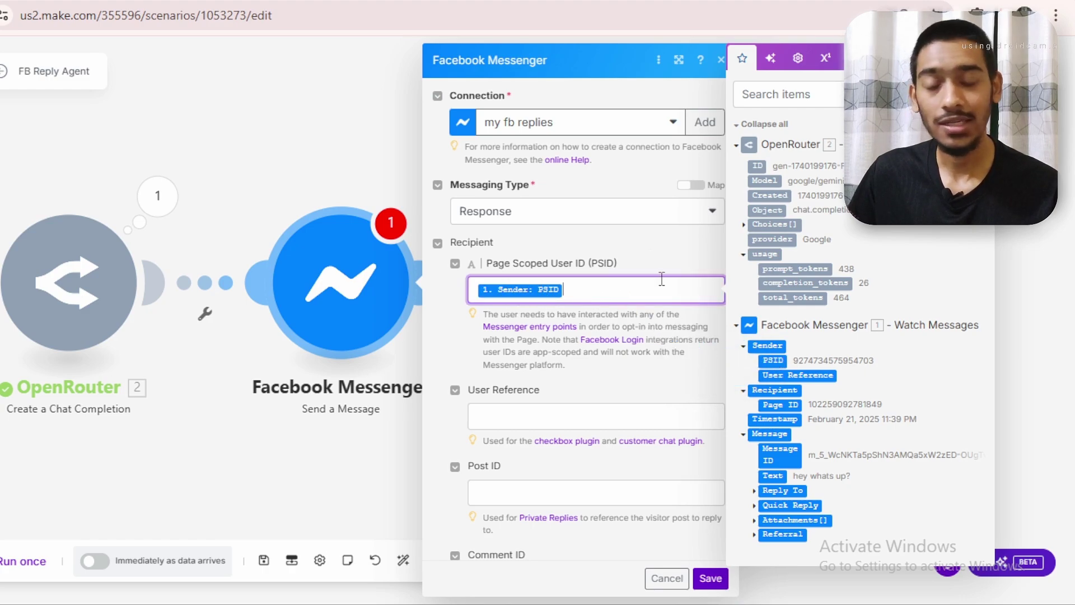
left_click(648, 269)
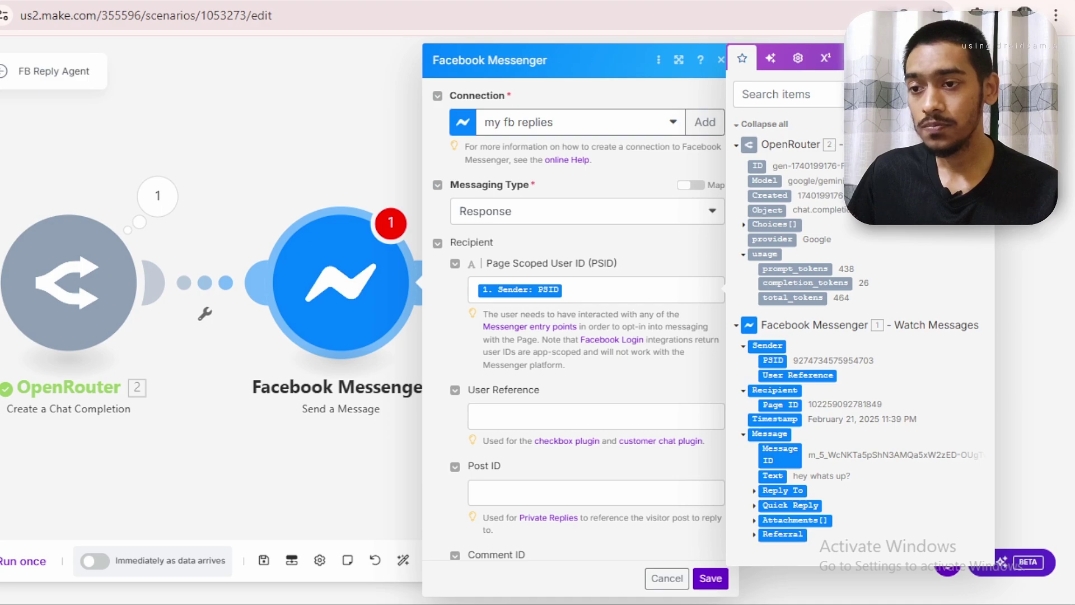
Map OpenRouter's Choices[] > Message > Content into the Send a Message Text field
scroll(742, 292, "down", 2)
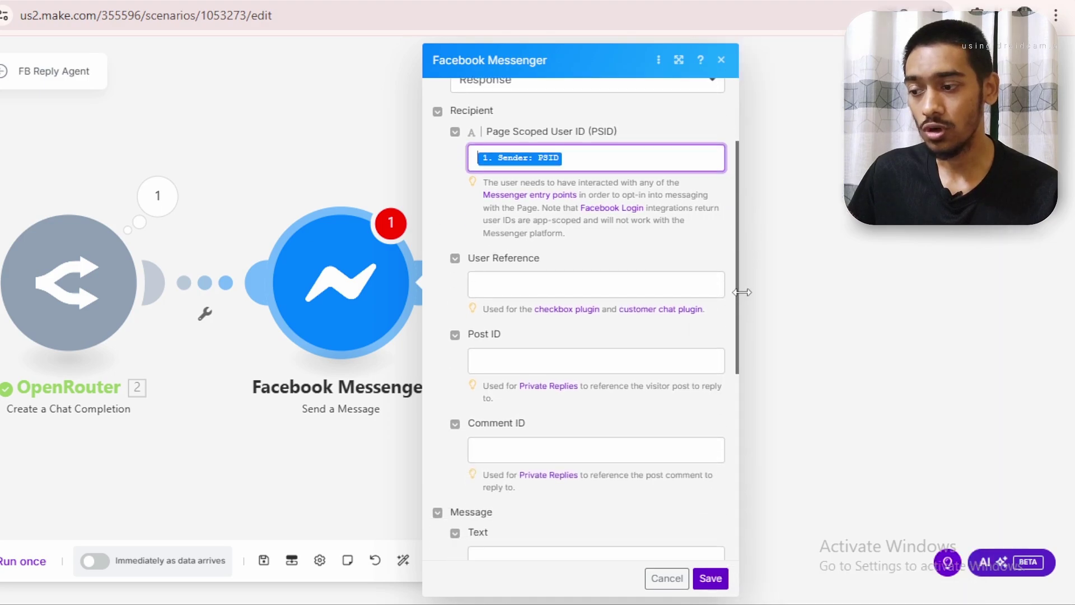
left_click_drag(742, 292, 742, 394)
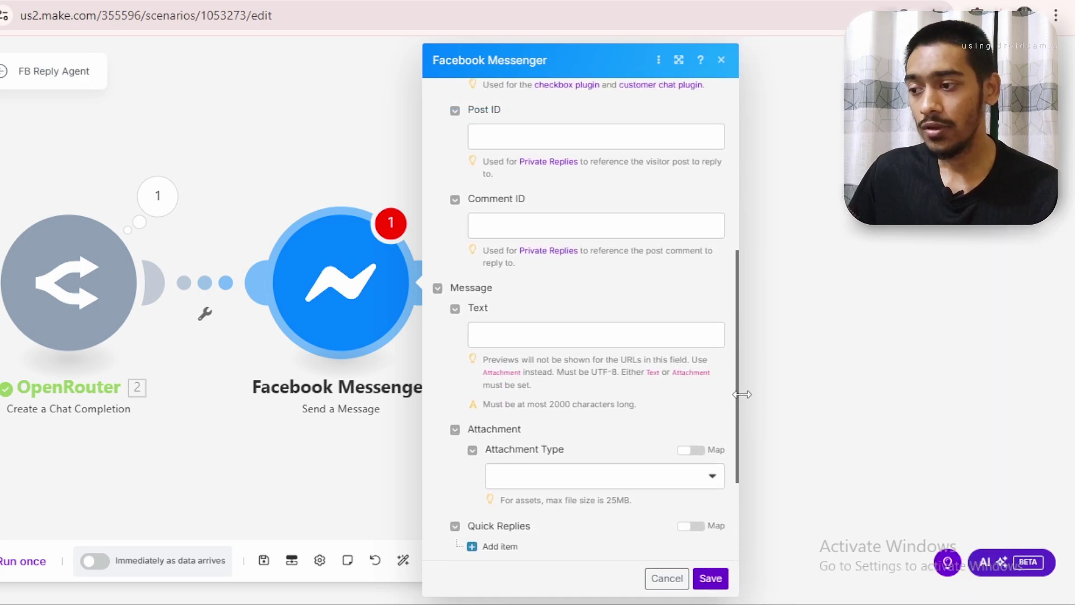
left_click_drag(498, 290, 450, 293)
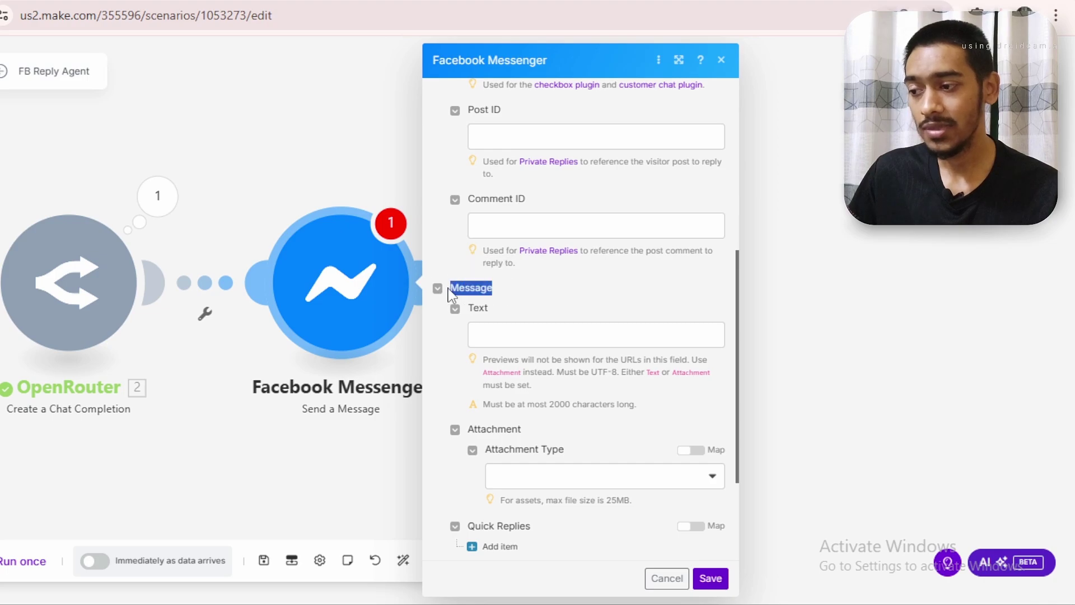
left_click(516, 334)
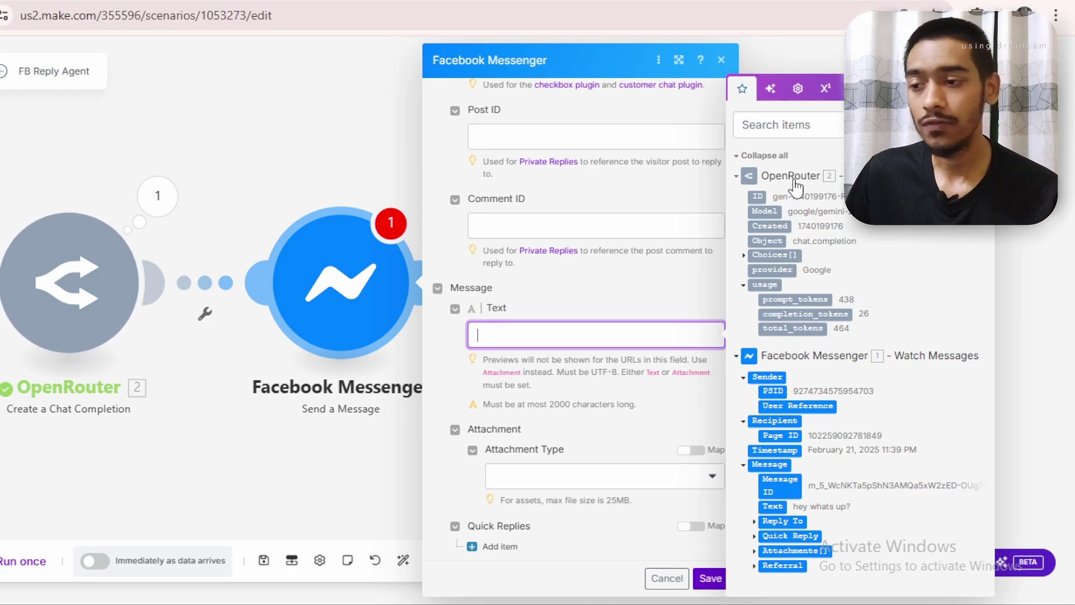
left_click(744, 255)
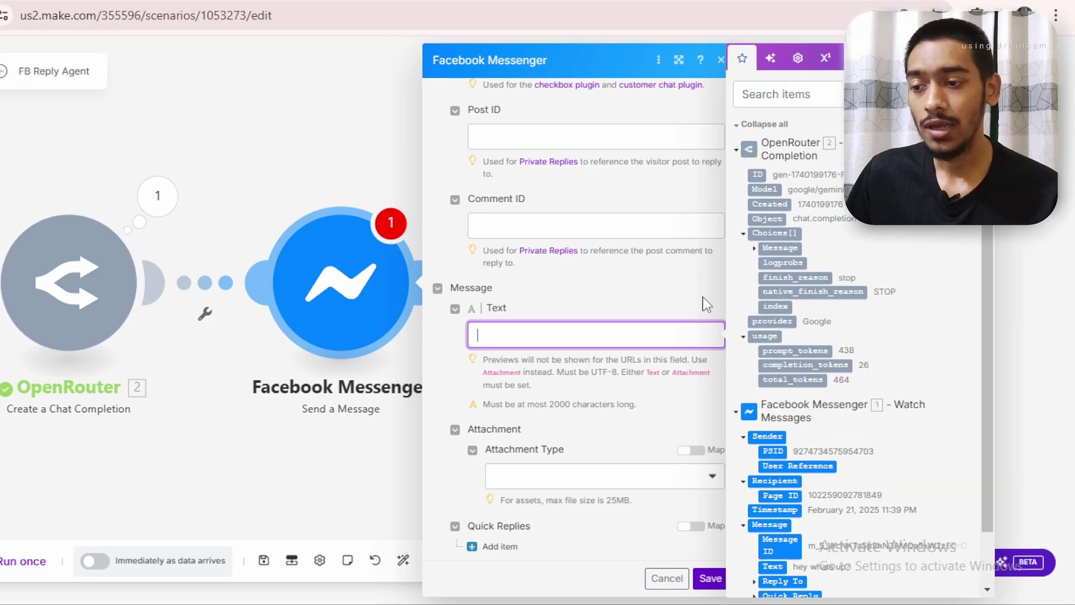
left_click(750, 251)
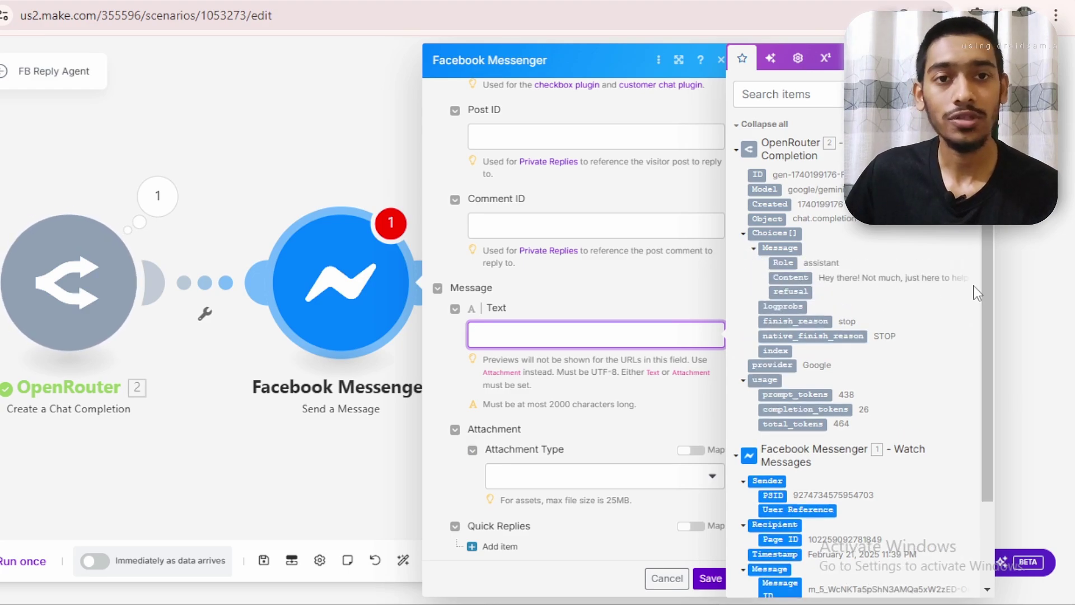
left_click_drag(787, 277, 507, 338)
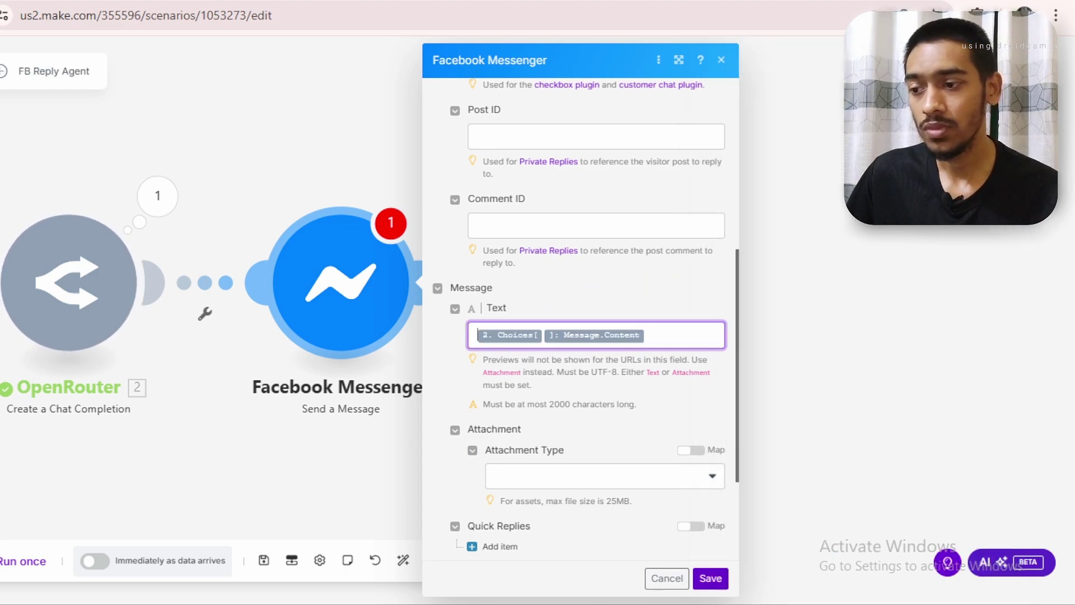
left_click(734, 286)
left_click_drag(733, 286, 743, 94)
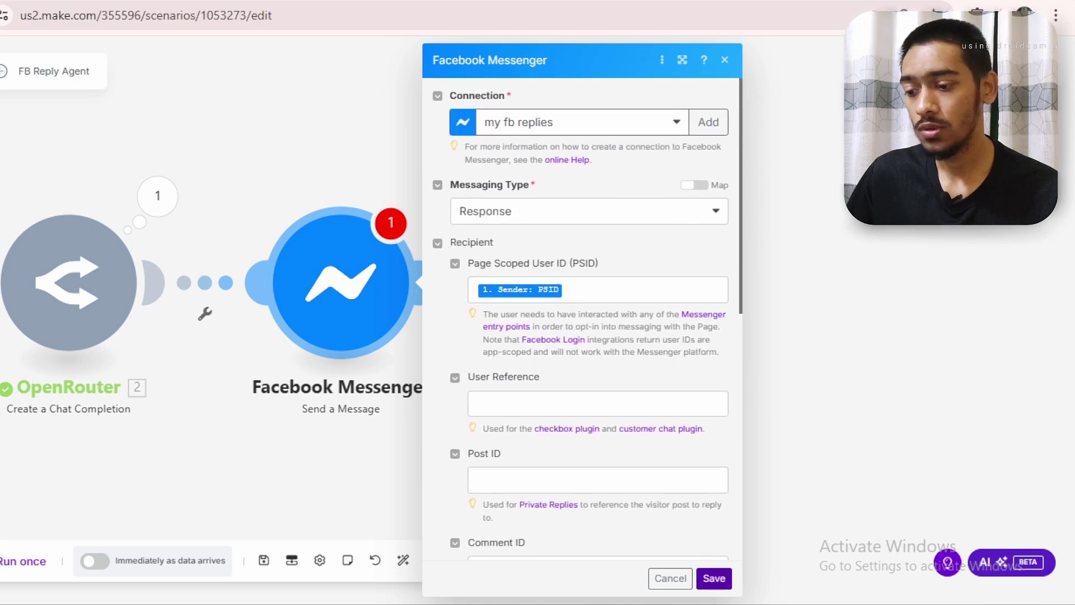
Save the module, schedule the scenario to run immediately as data arrives, and save changes on exit
left_click(715, 576)
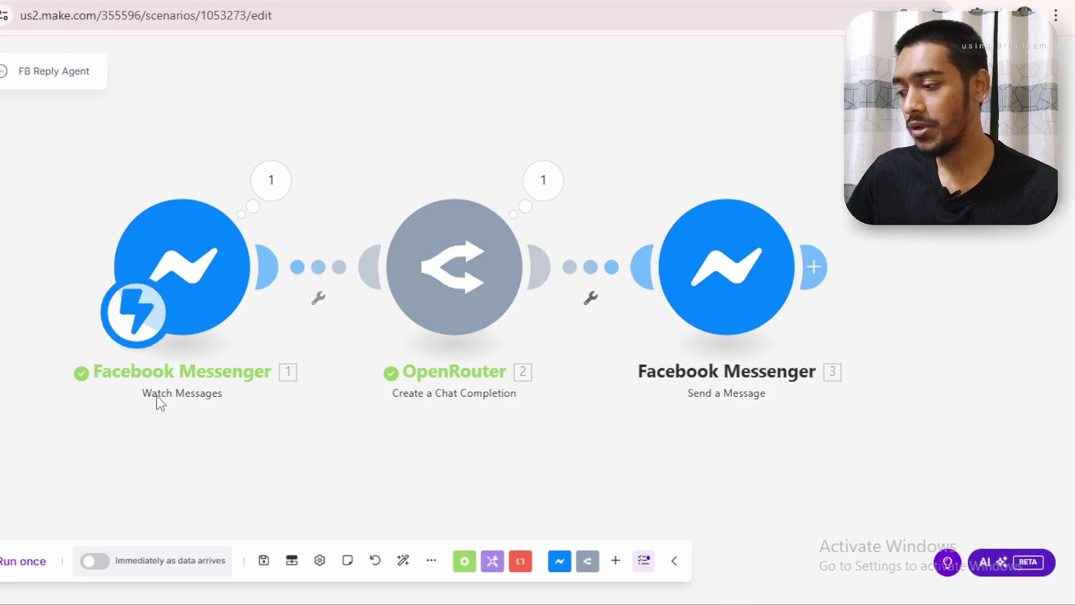
left_click(97, 568)
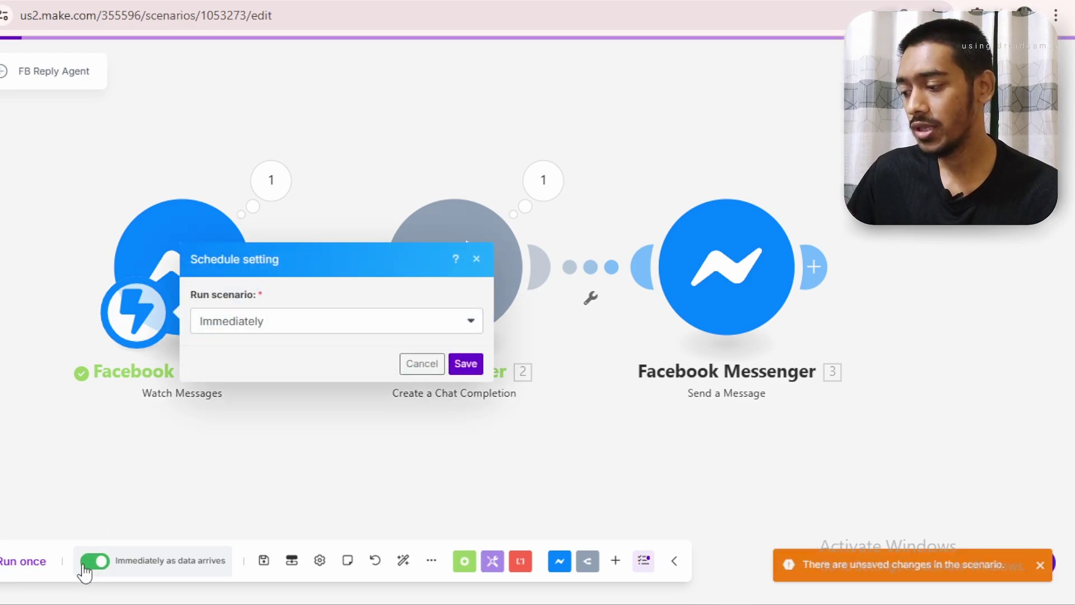
left_click(464, 364)
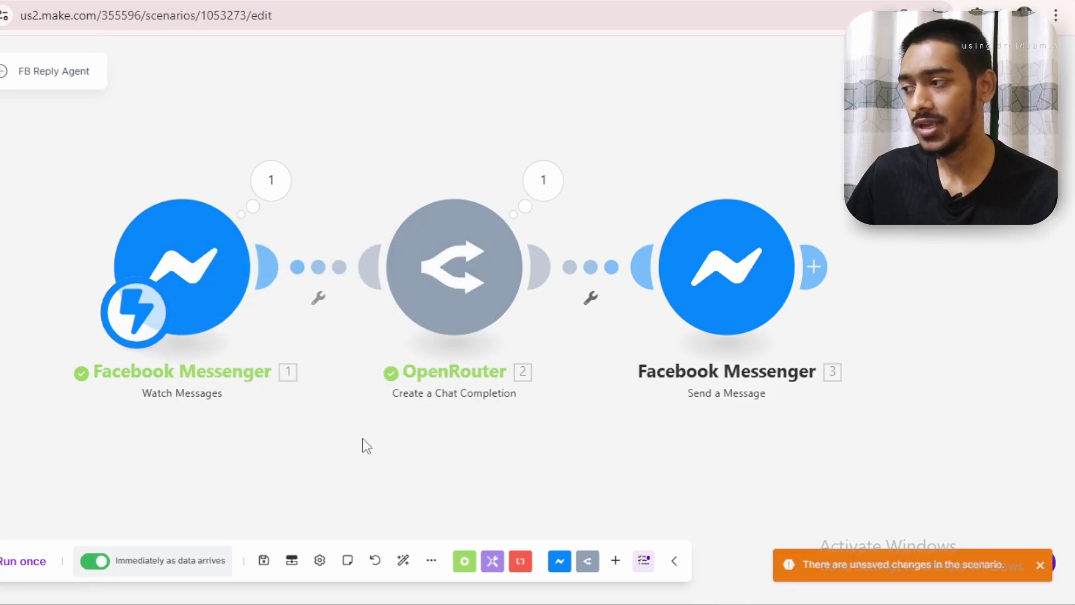
left_click(4, 73)
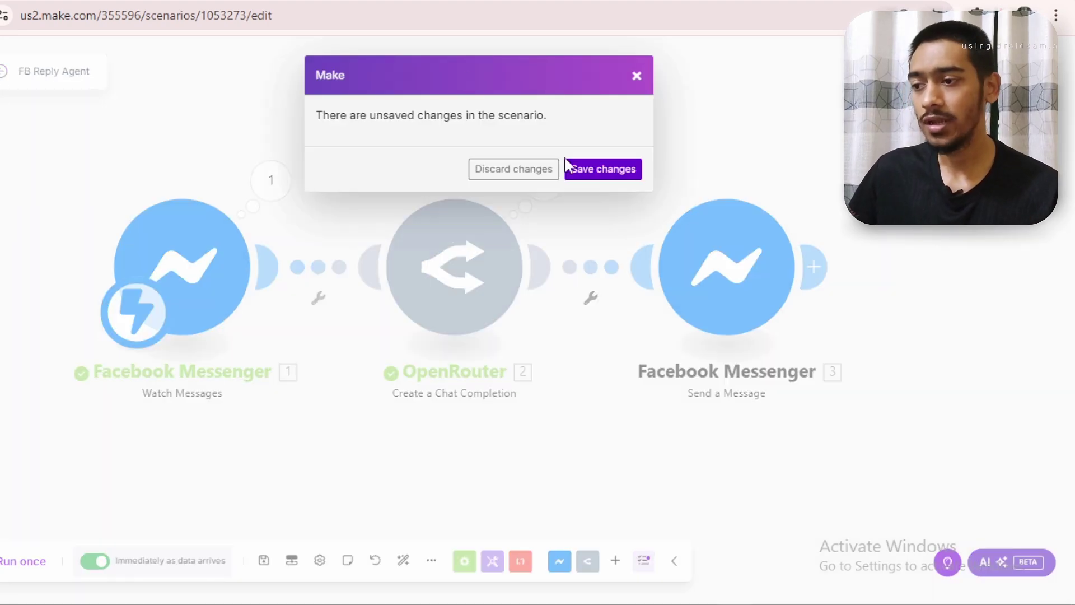
left_click(577, 168)
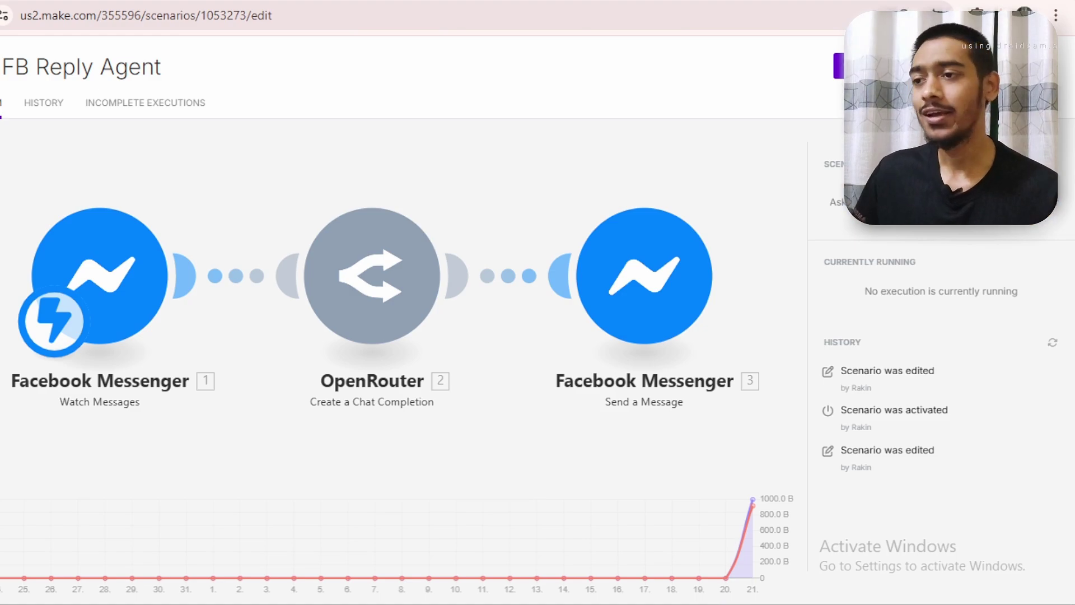
Send 'hey whats up?' in the Upward Engine Messenger chat
left_click(235, 1)
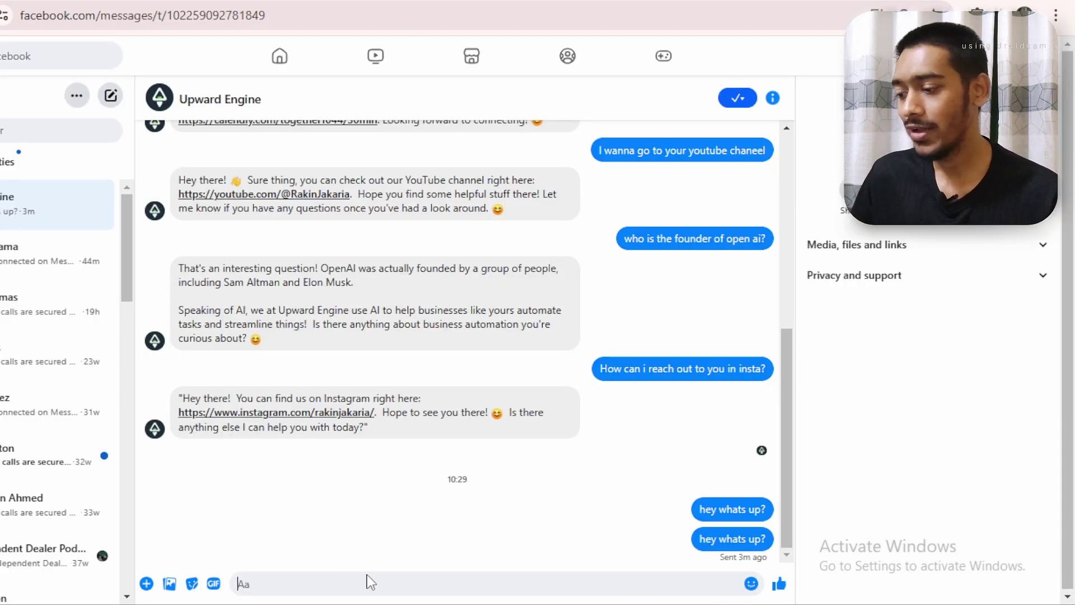
type("hey whats up?")
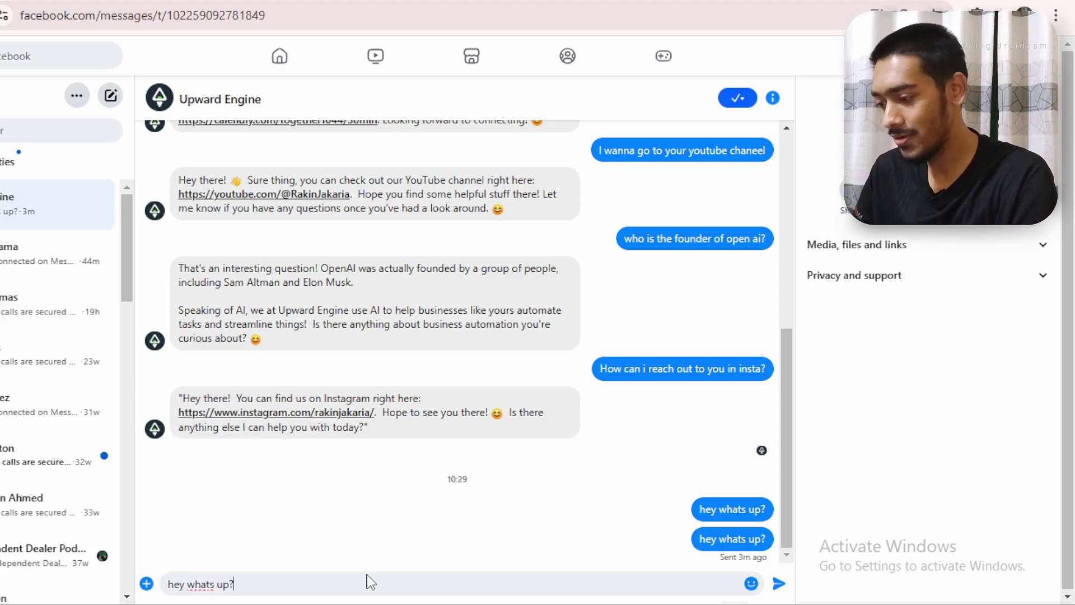
key("Return")
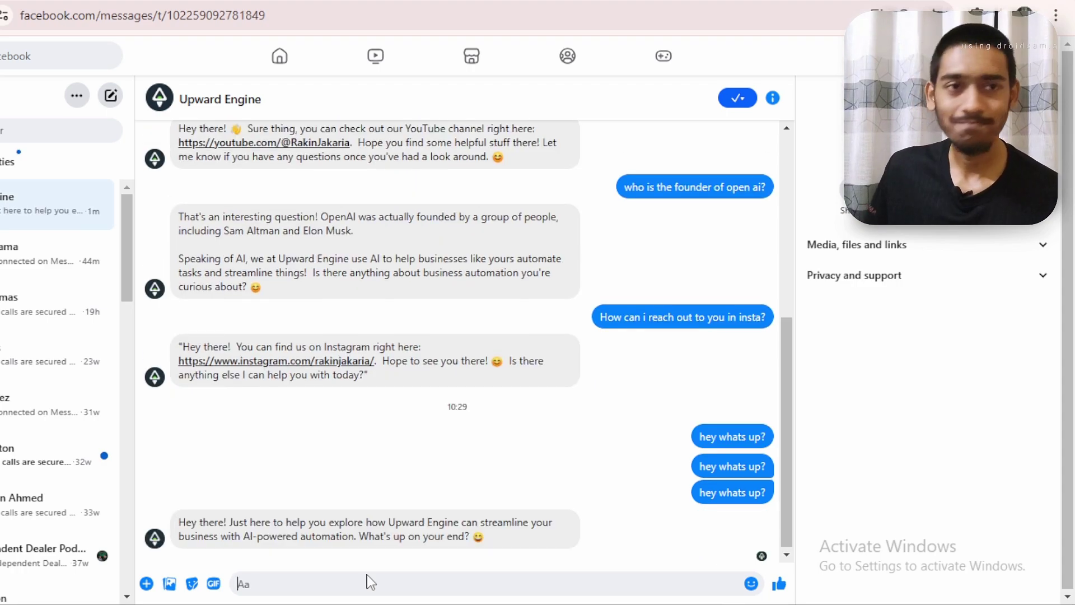
Draft the follow-up message 'Hows going everything?'
mouse_move(412, 603)
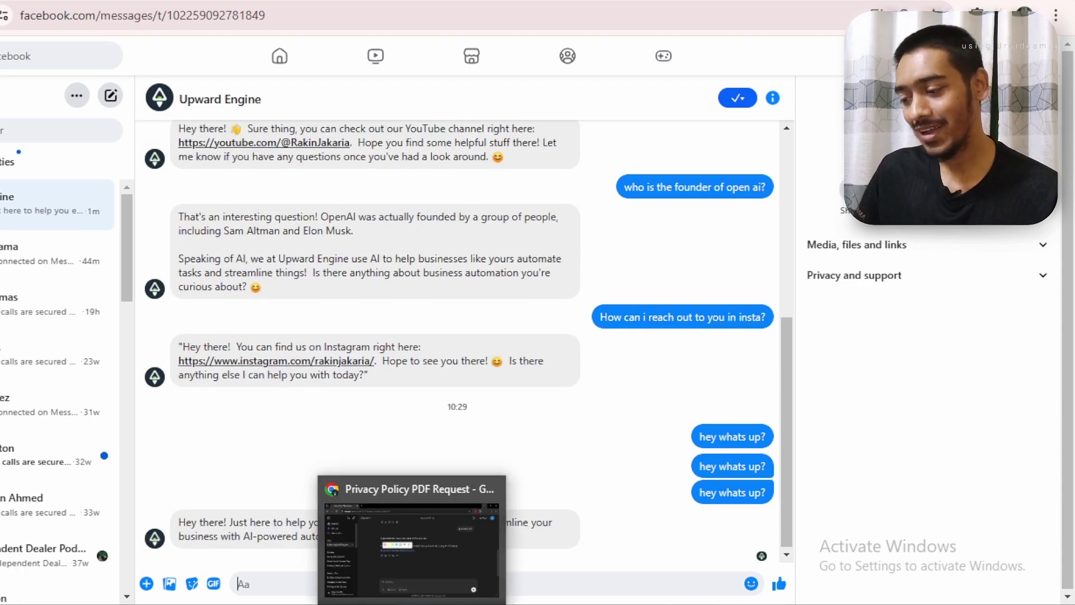
mouse_move(702, 603)
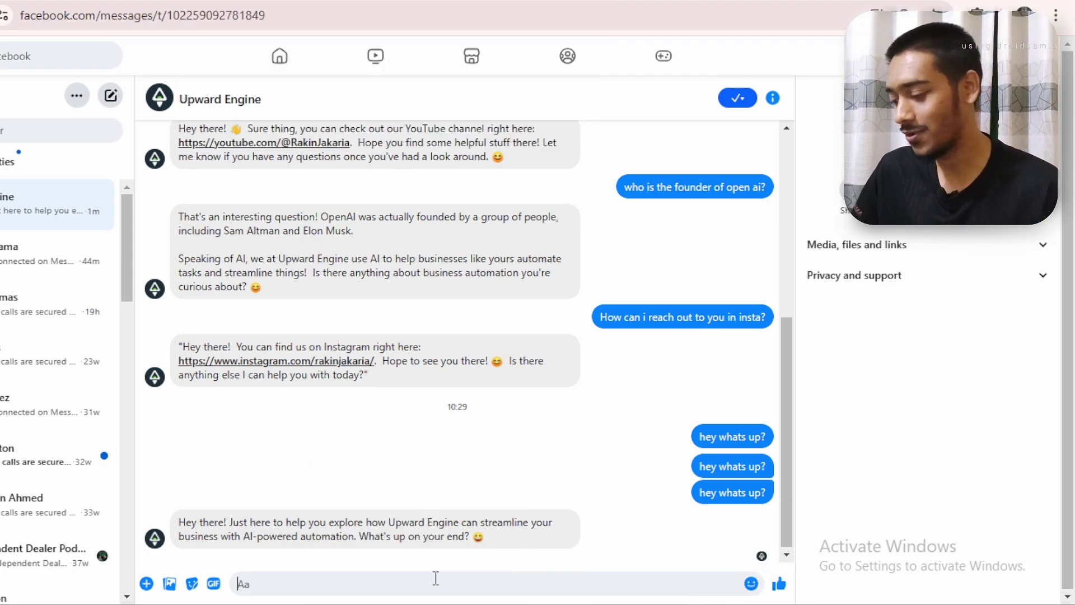
type("H")
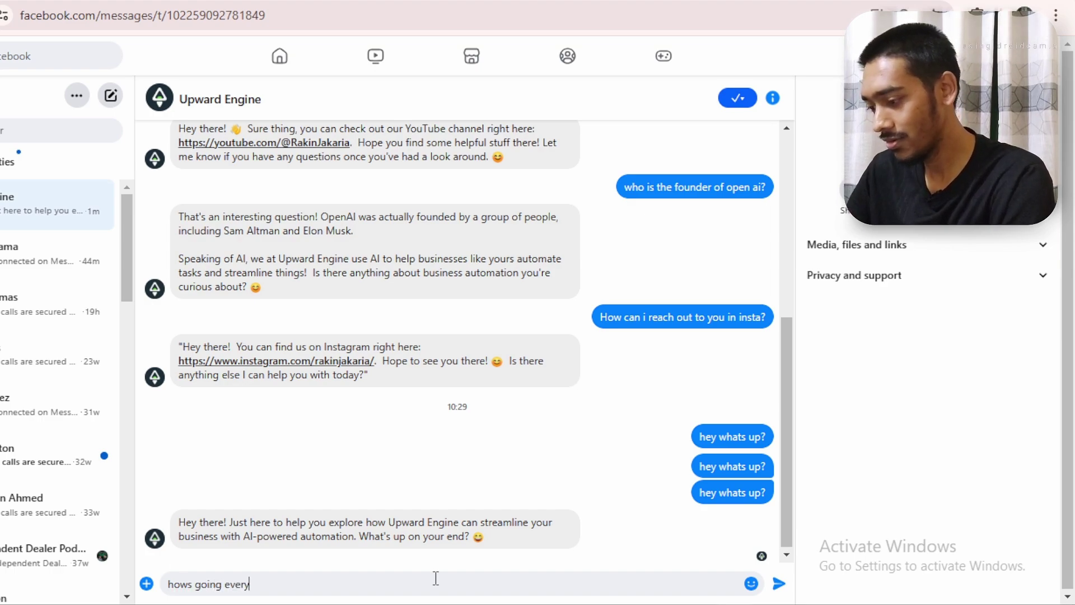
type("ows going everything?")
Send 'Hows going everything?' and then 'fine! I was to make a automation for my realestate business'
key("Return")
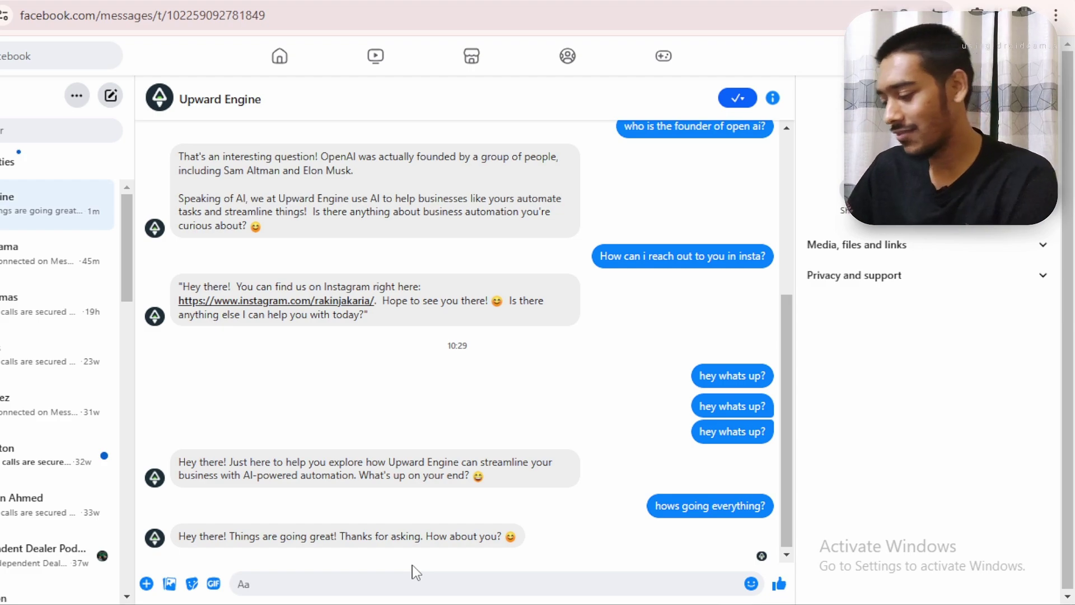
type("fine! ")
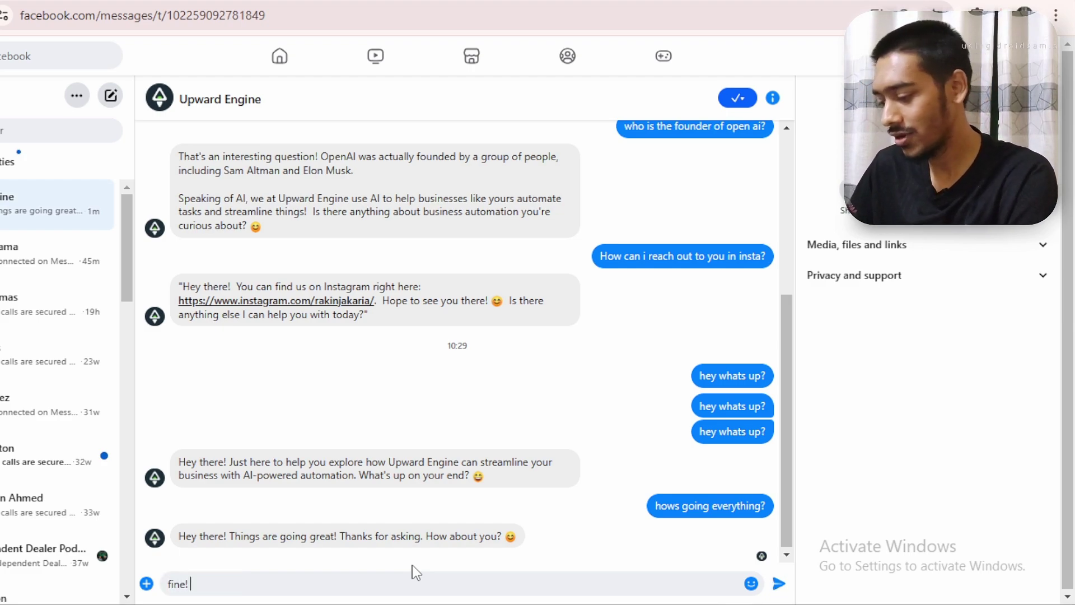
type("I was to ")
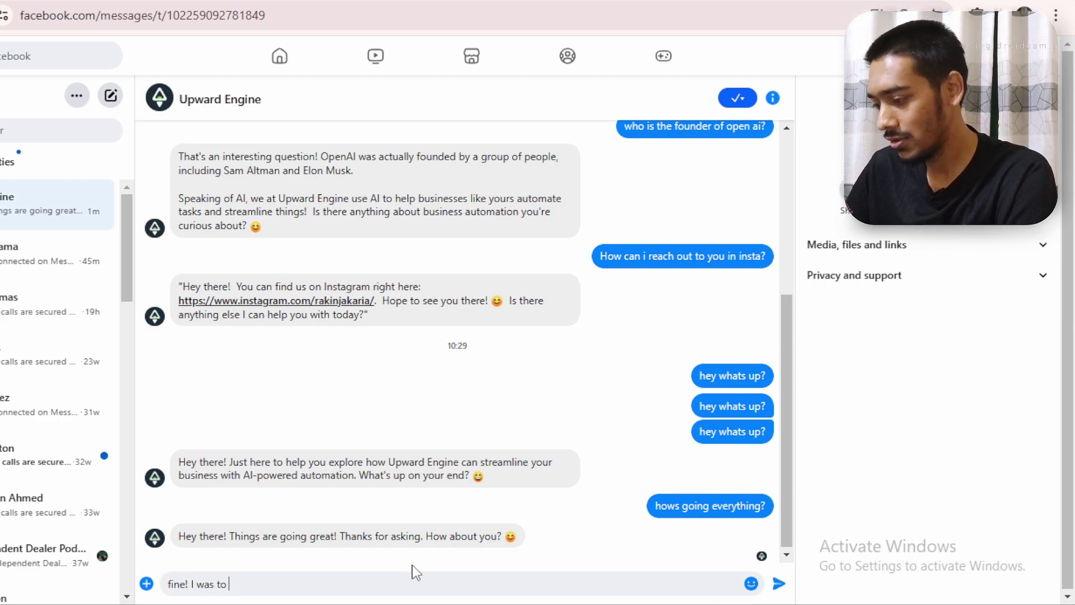
type("make a a")
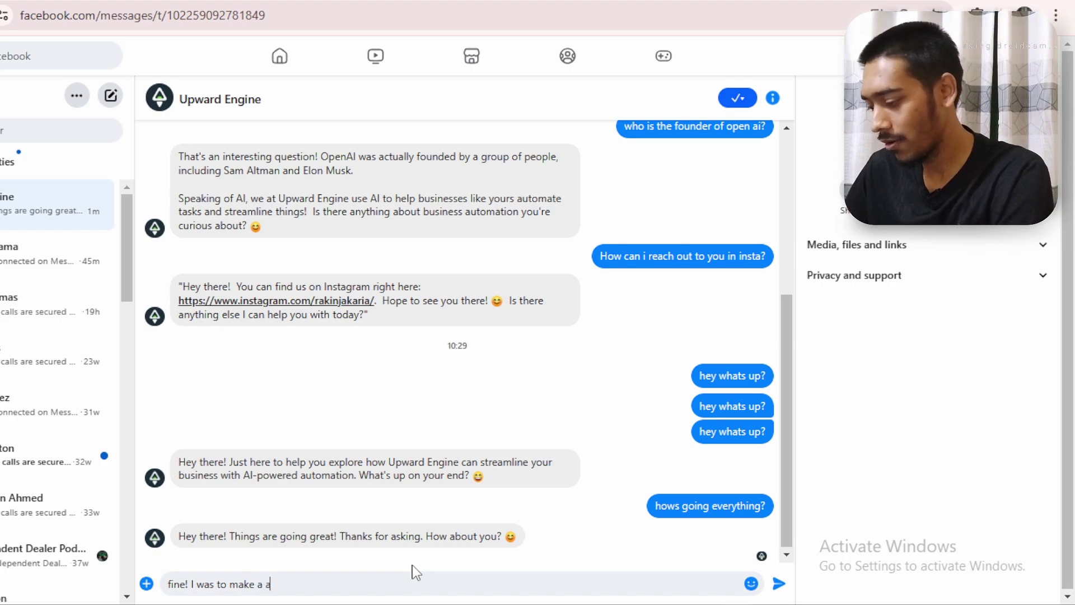
type("utomation f")
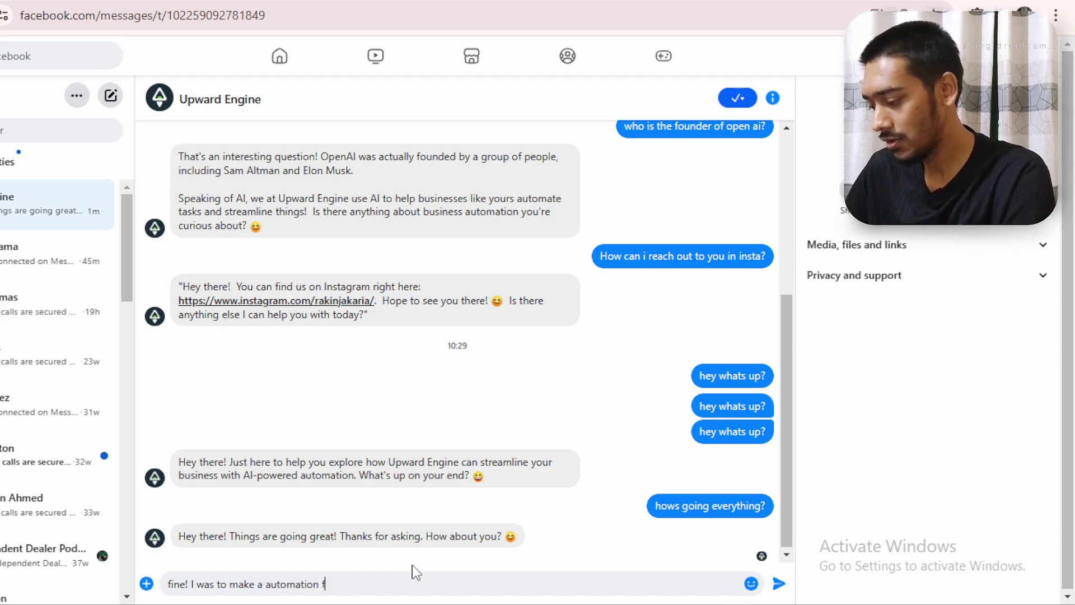
type("or my ")
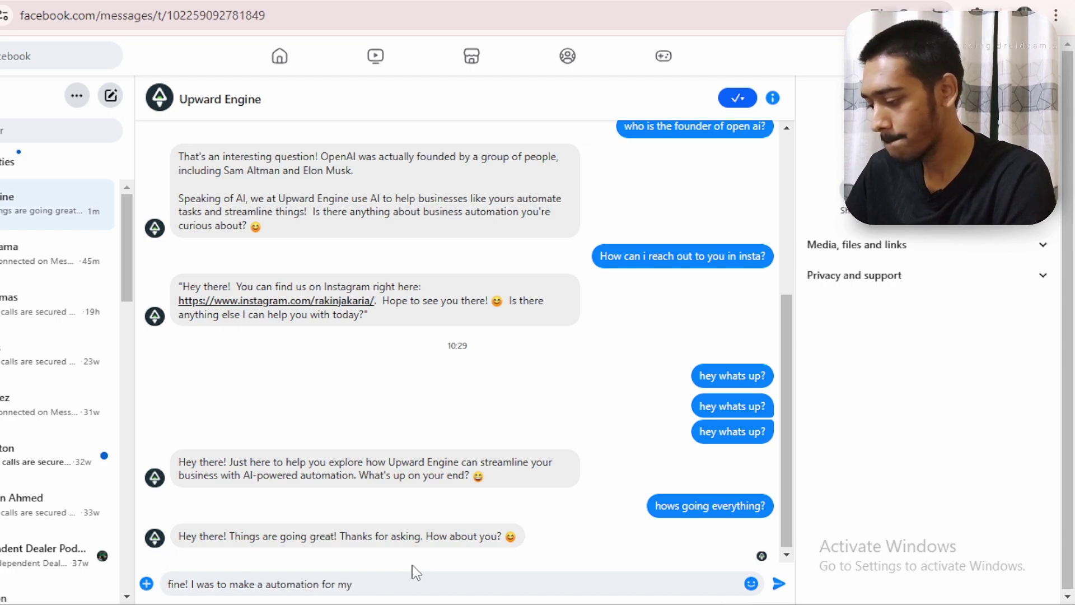
type("real")
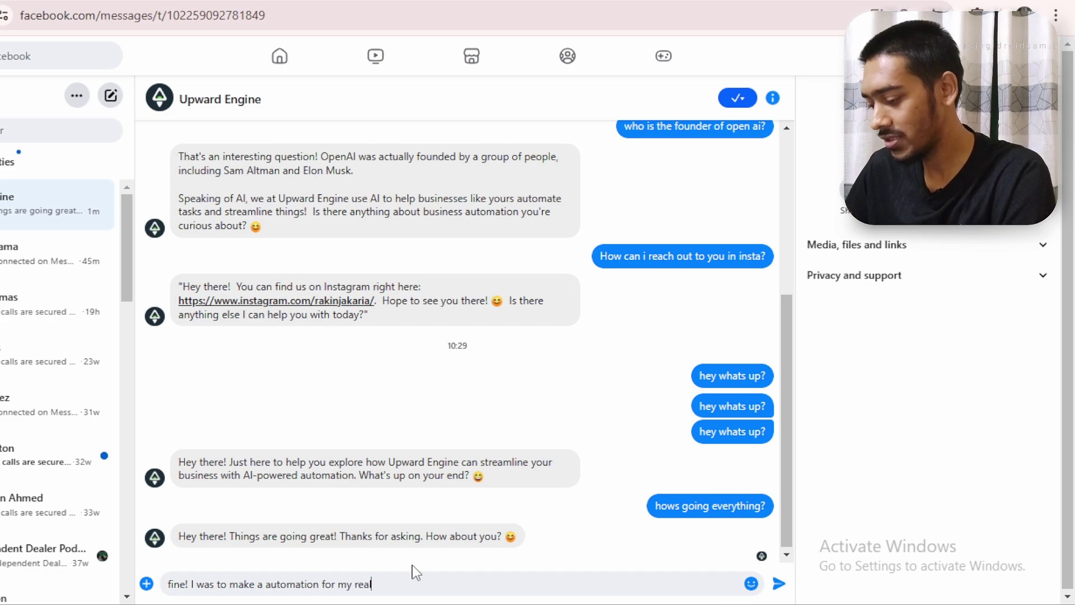
type("estate business")
key("Return")
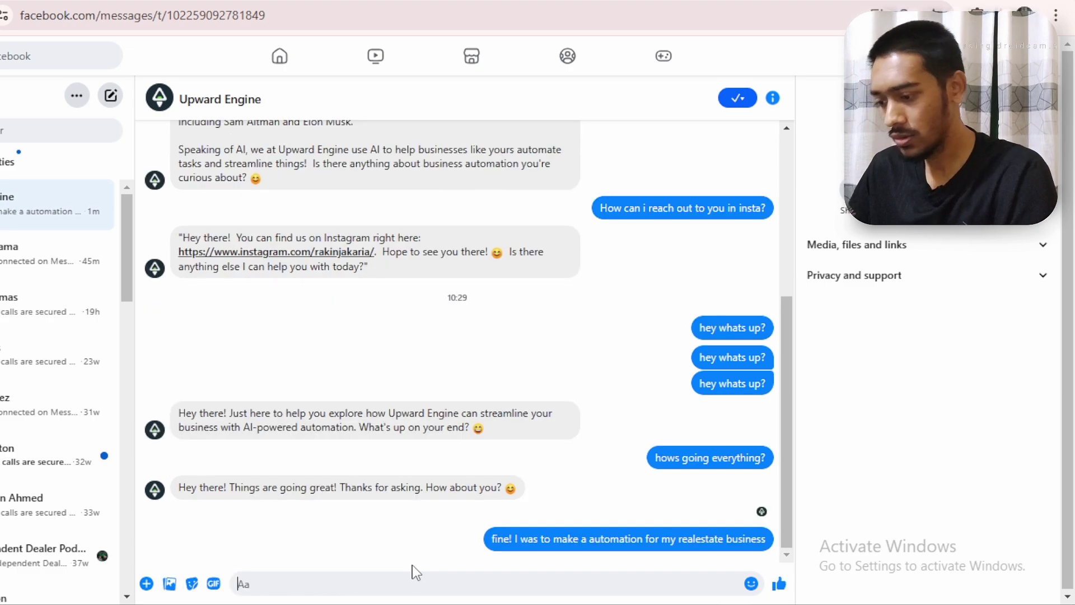